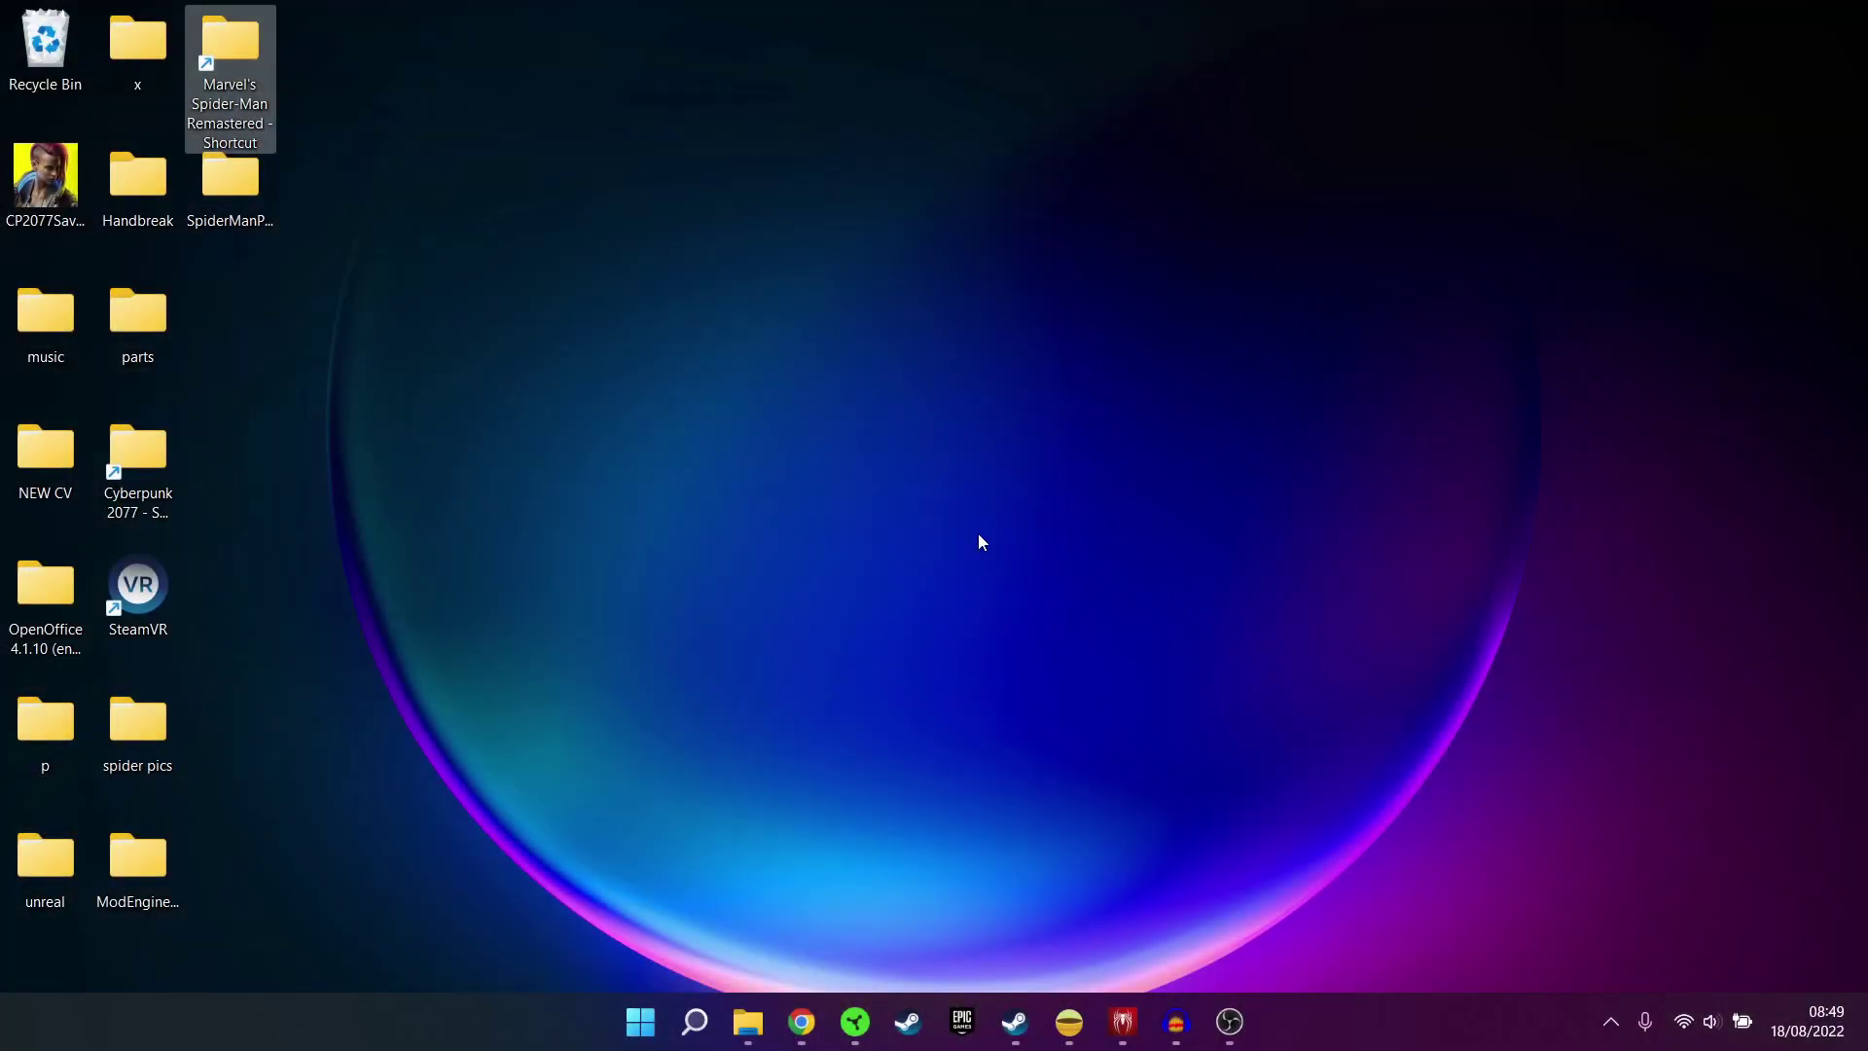
Open the Marvel's Spider-Man Remastered folder, browse asset_archive's files, then return to the game folder
{"action": "double_click", "coordinate": [237, 41]}
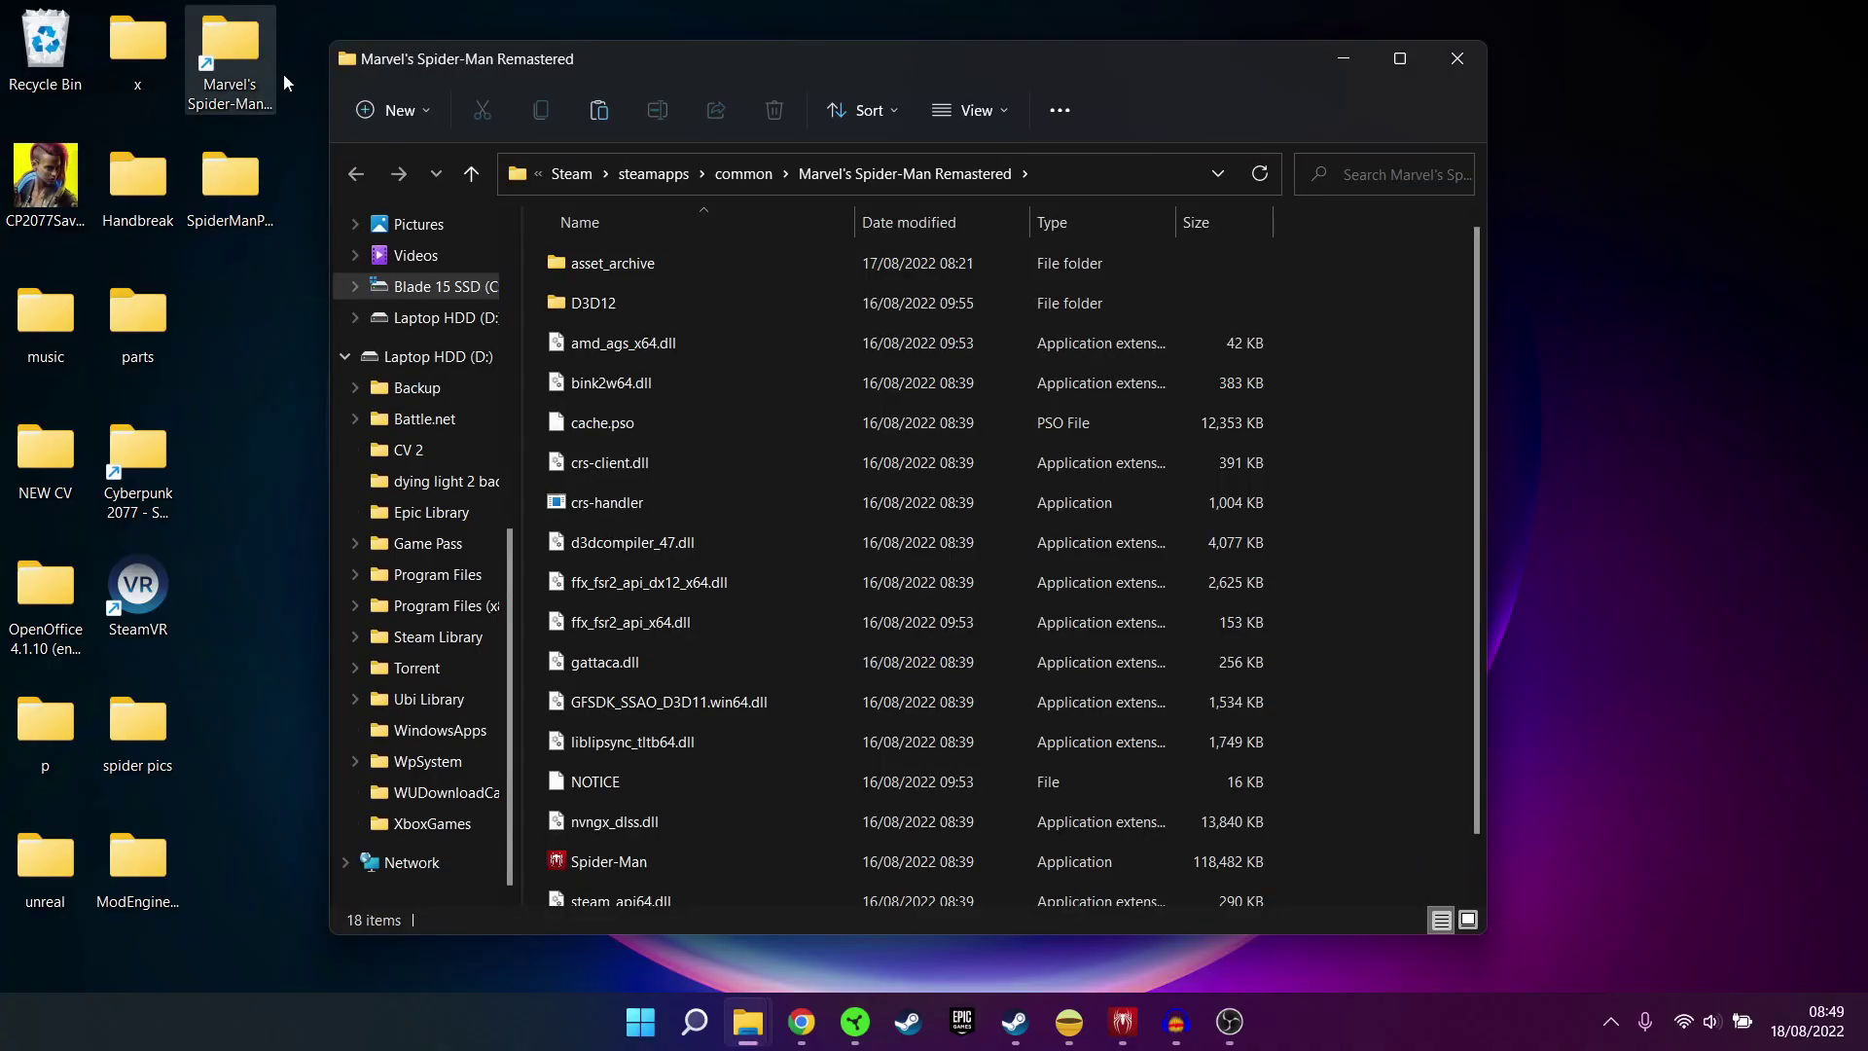
{"action": "scroll", "coordinate": [503, 393], "scroll_direction": "up", "scroll_amount": 6}
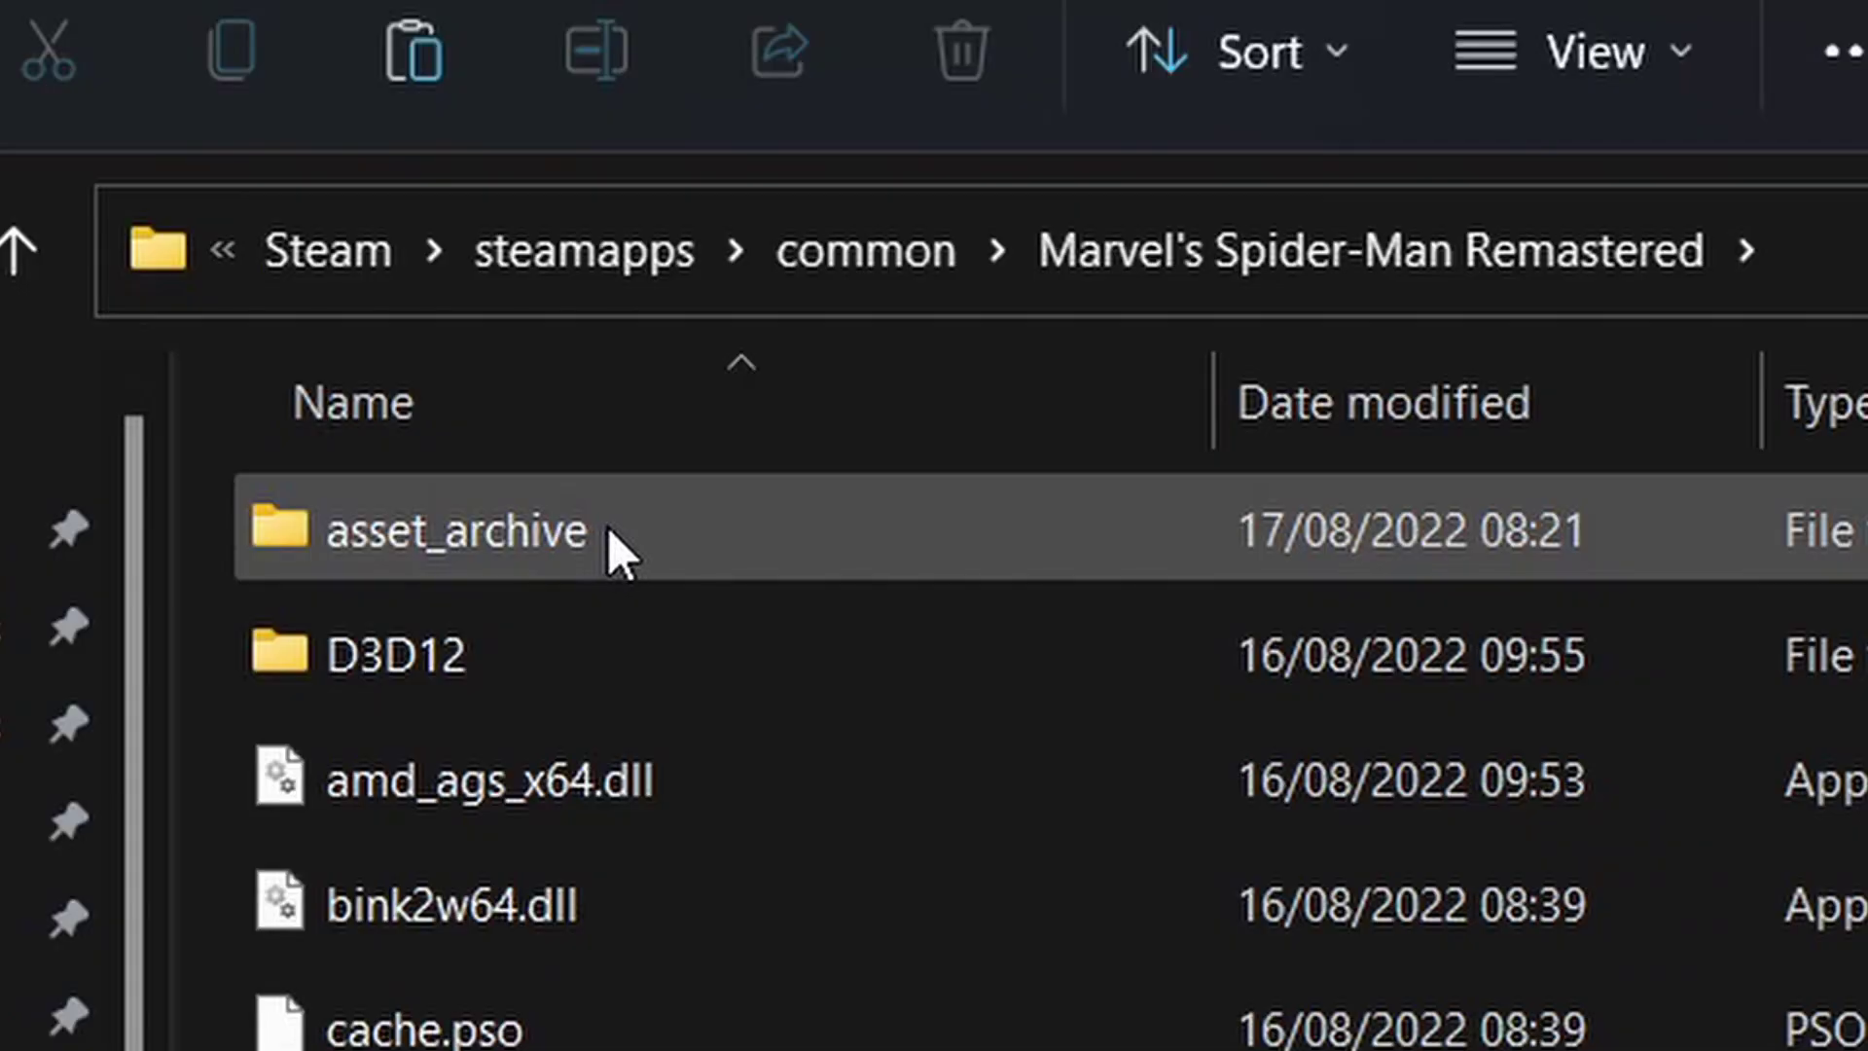
{"action": "mouse_move", "coordinate": [661, 260]}
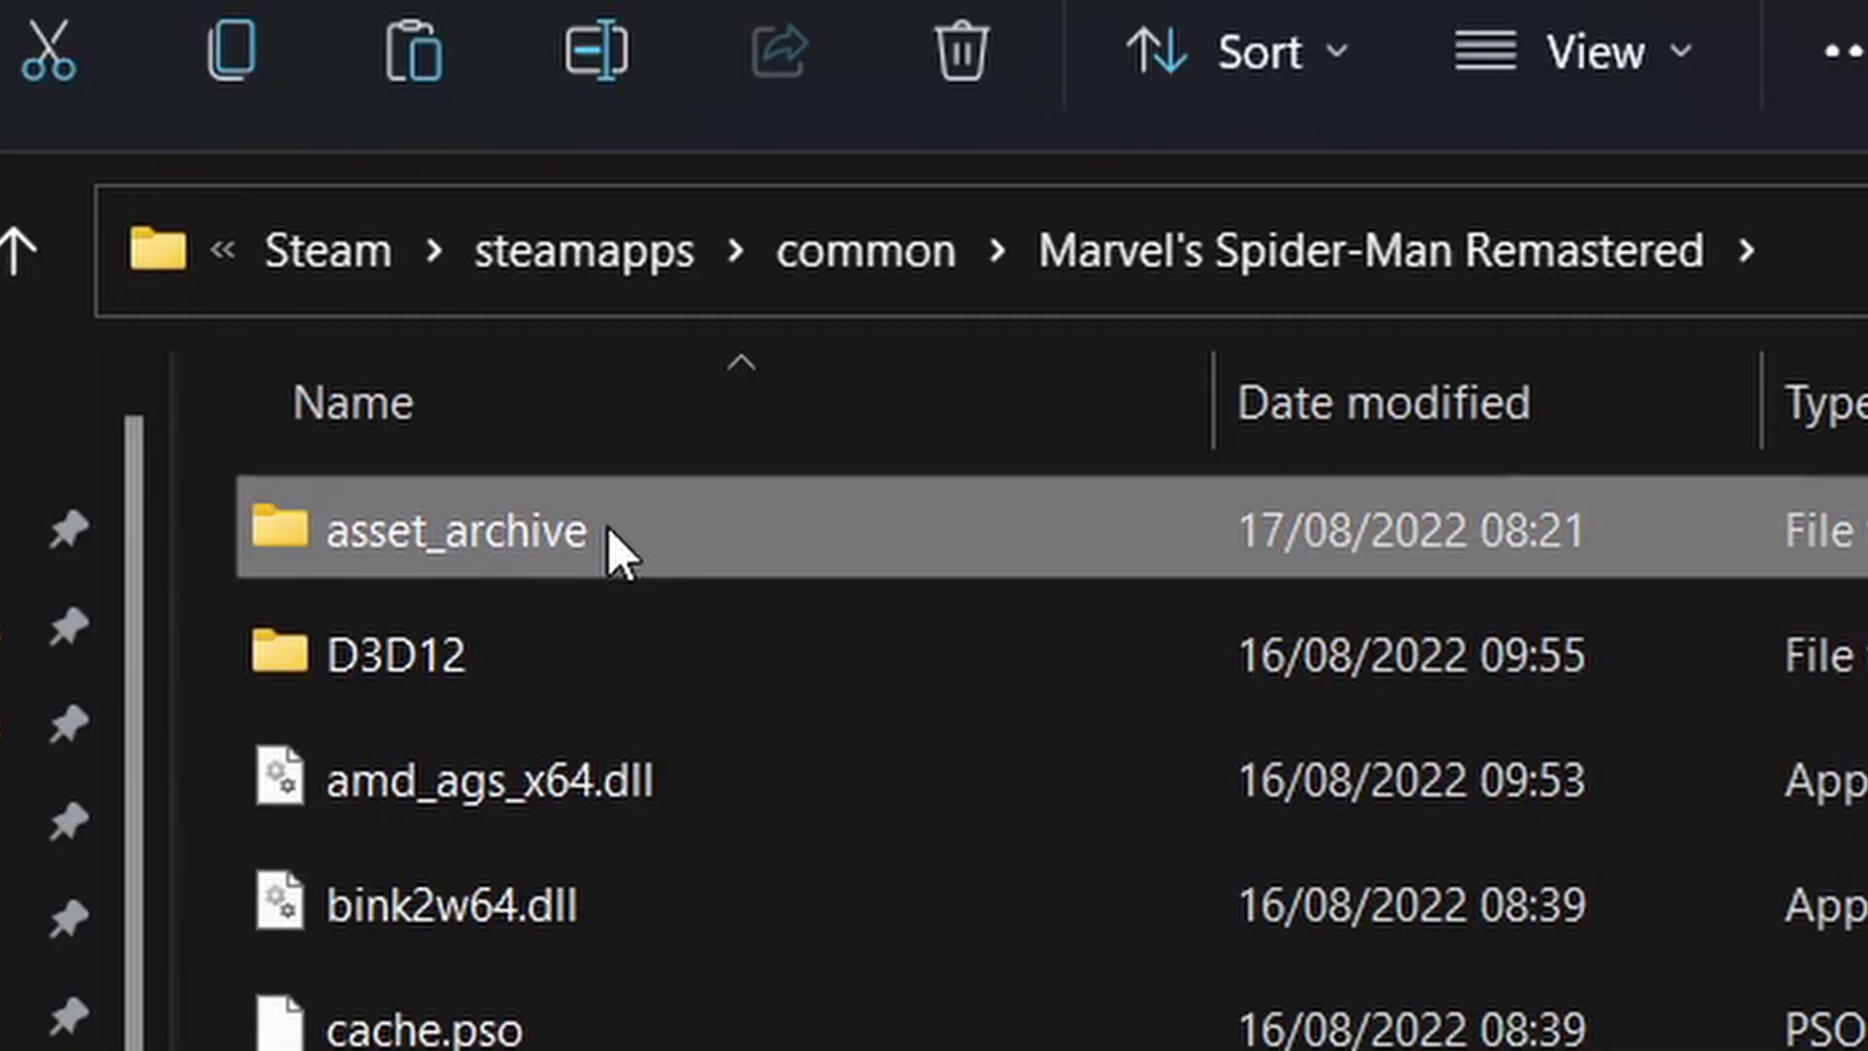
{"action": "double_click", "coordinate": [609, 530]}
{"action": "scroll", "coordinate": [807, 929], "scroll_direction": "down", "scroll_amount": 5}
{"action": "scroll", "coordinate": [722, 397], "scroll_direction": "down", "scroll_amount": 2}
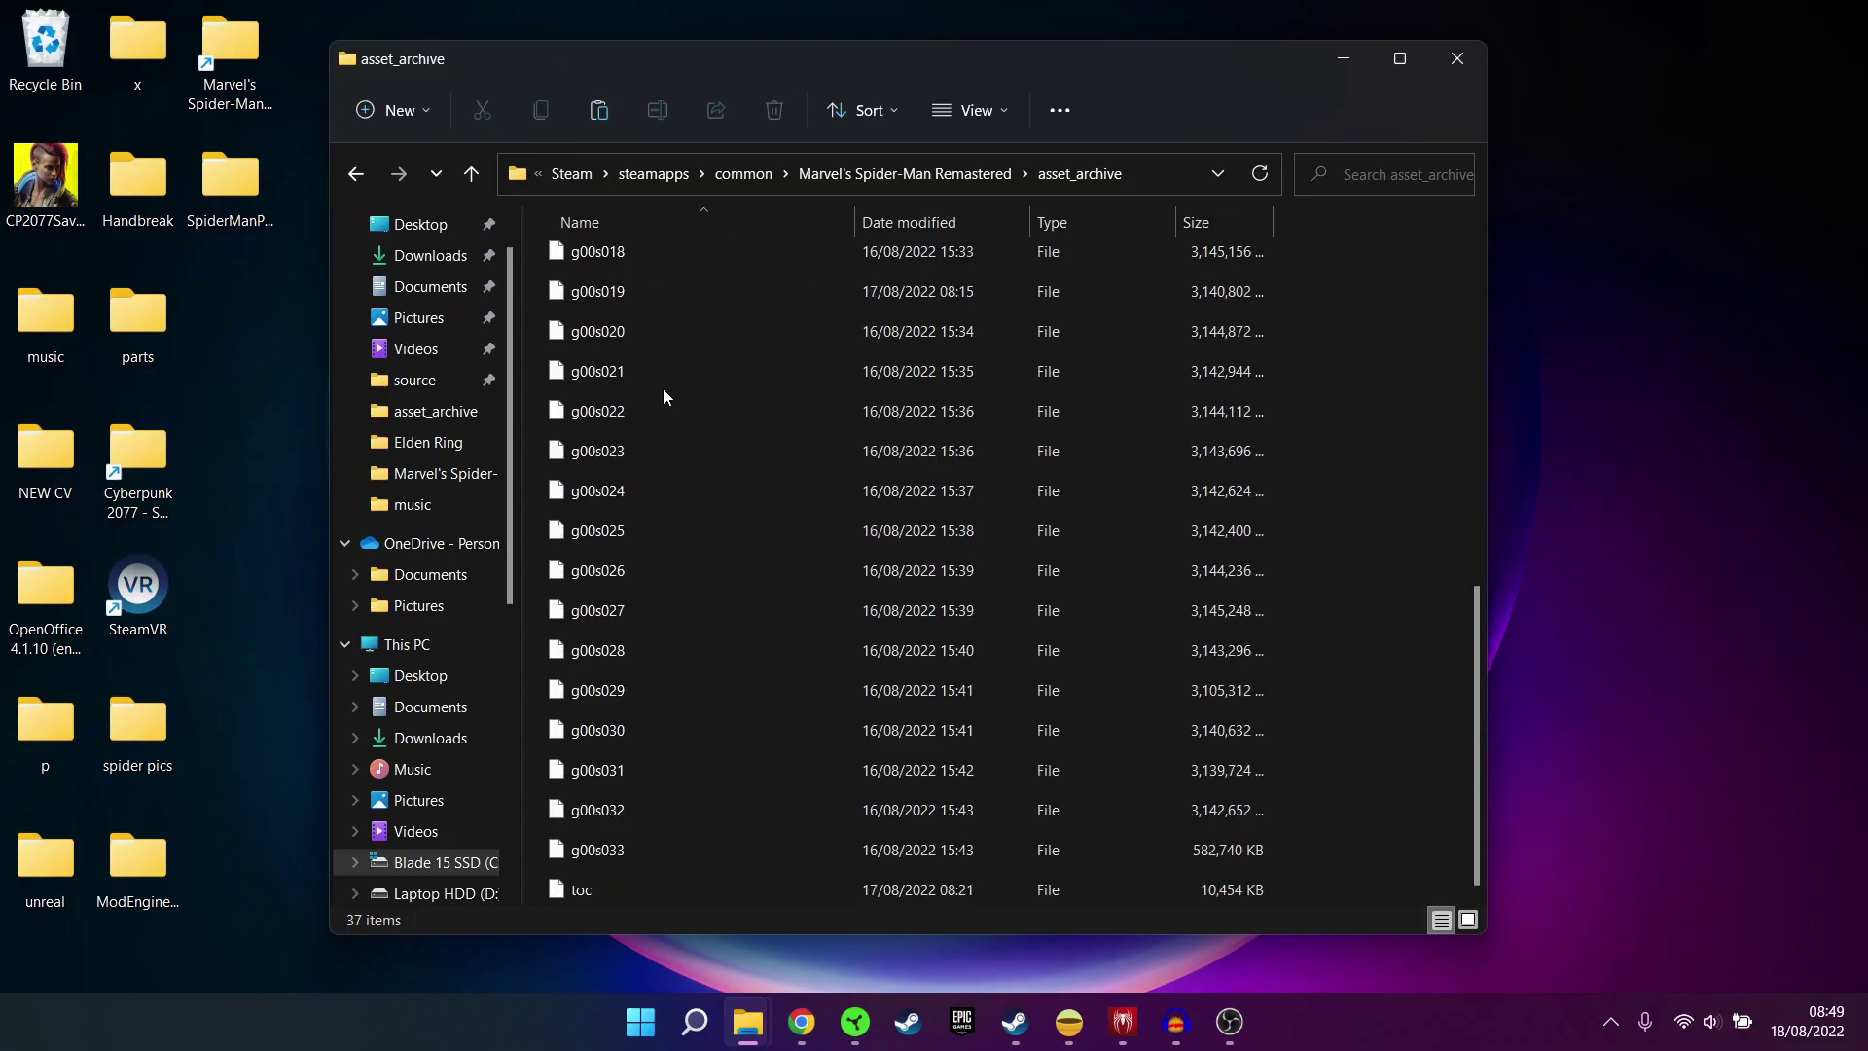
{"action": "scroll", "coordinate": [662, 390], "scroll_direction": "up", "scroll_amount": 7}
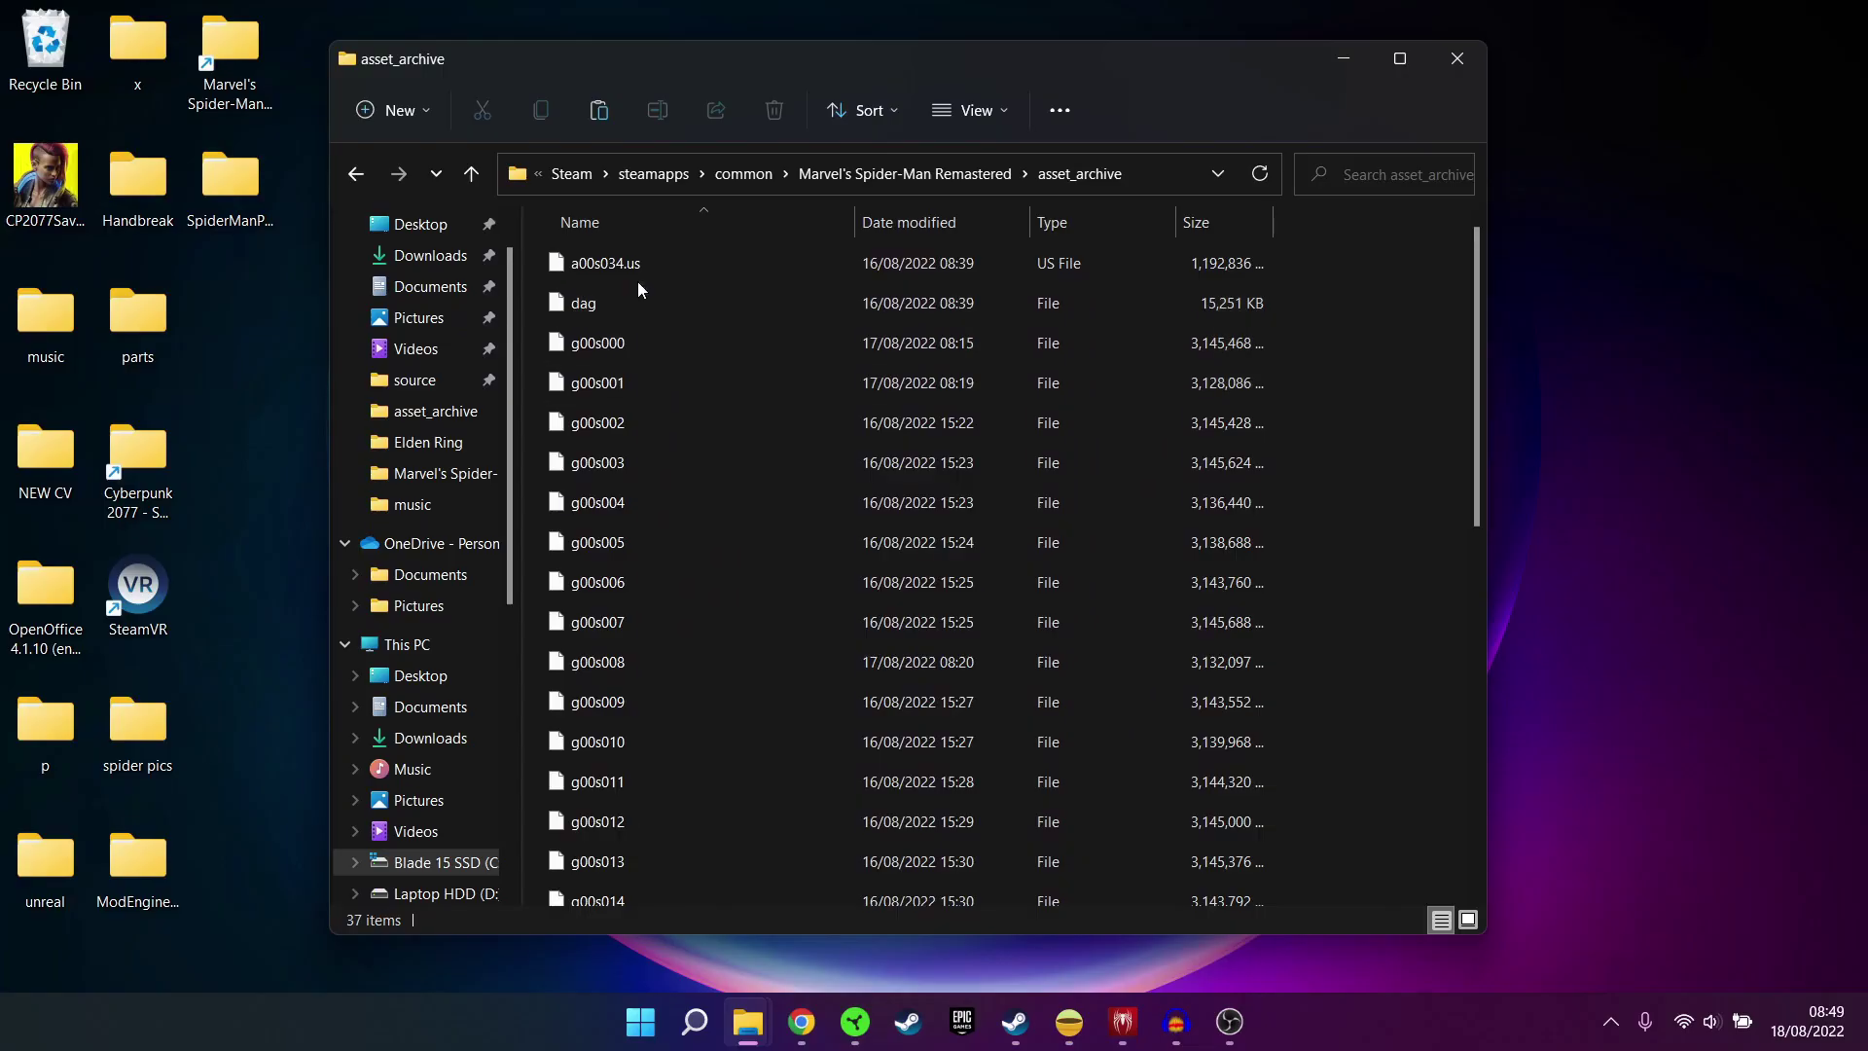
{"action": "left_click", "coordinate": [356, 173]}
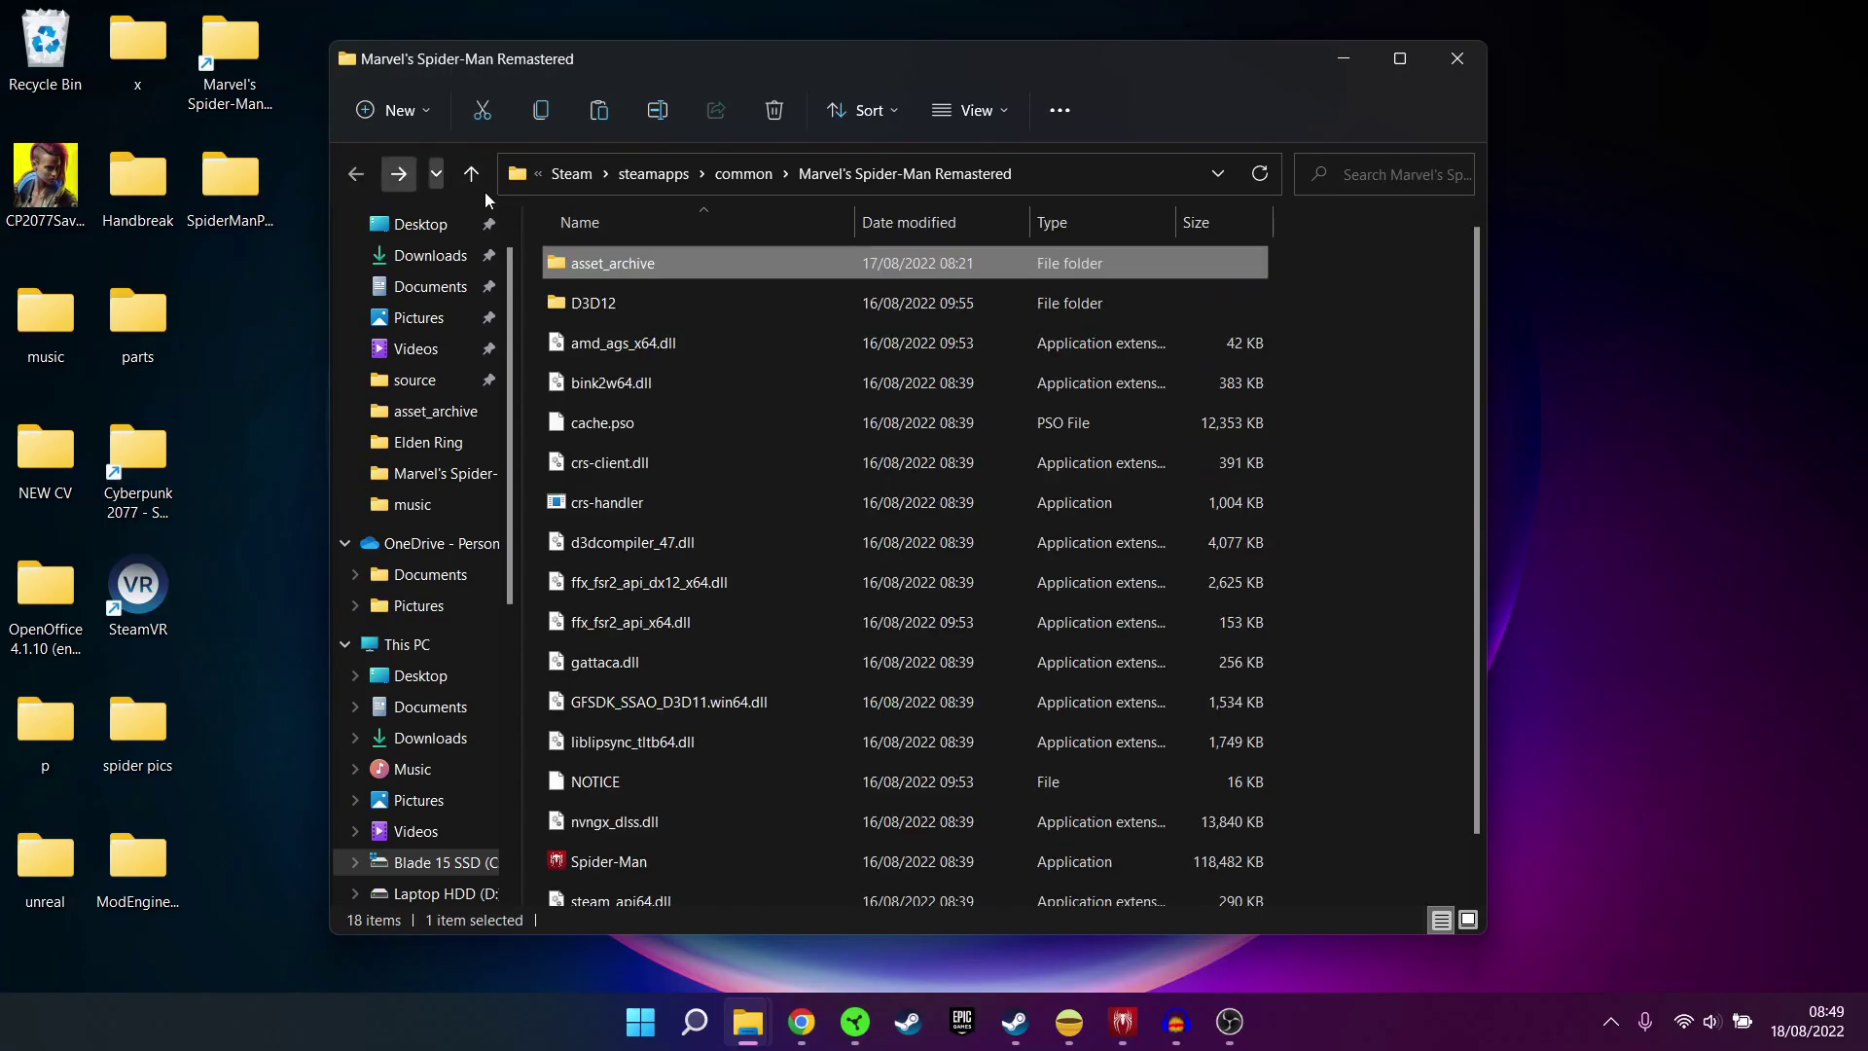
Copy the asset_archive folder
{"action": "right_click", "coordinate": [628, 268]}
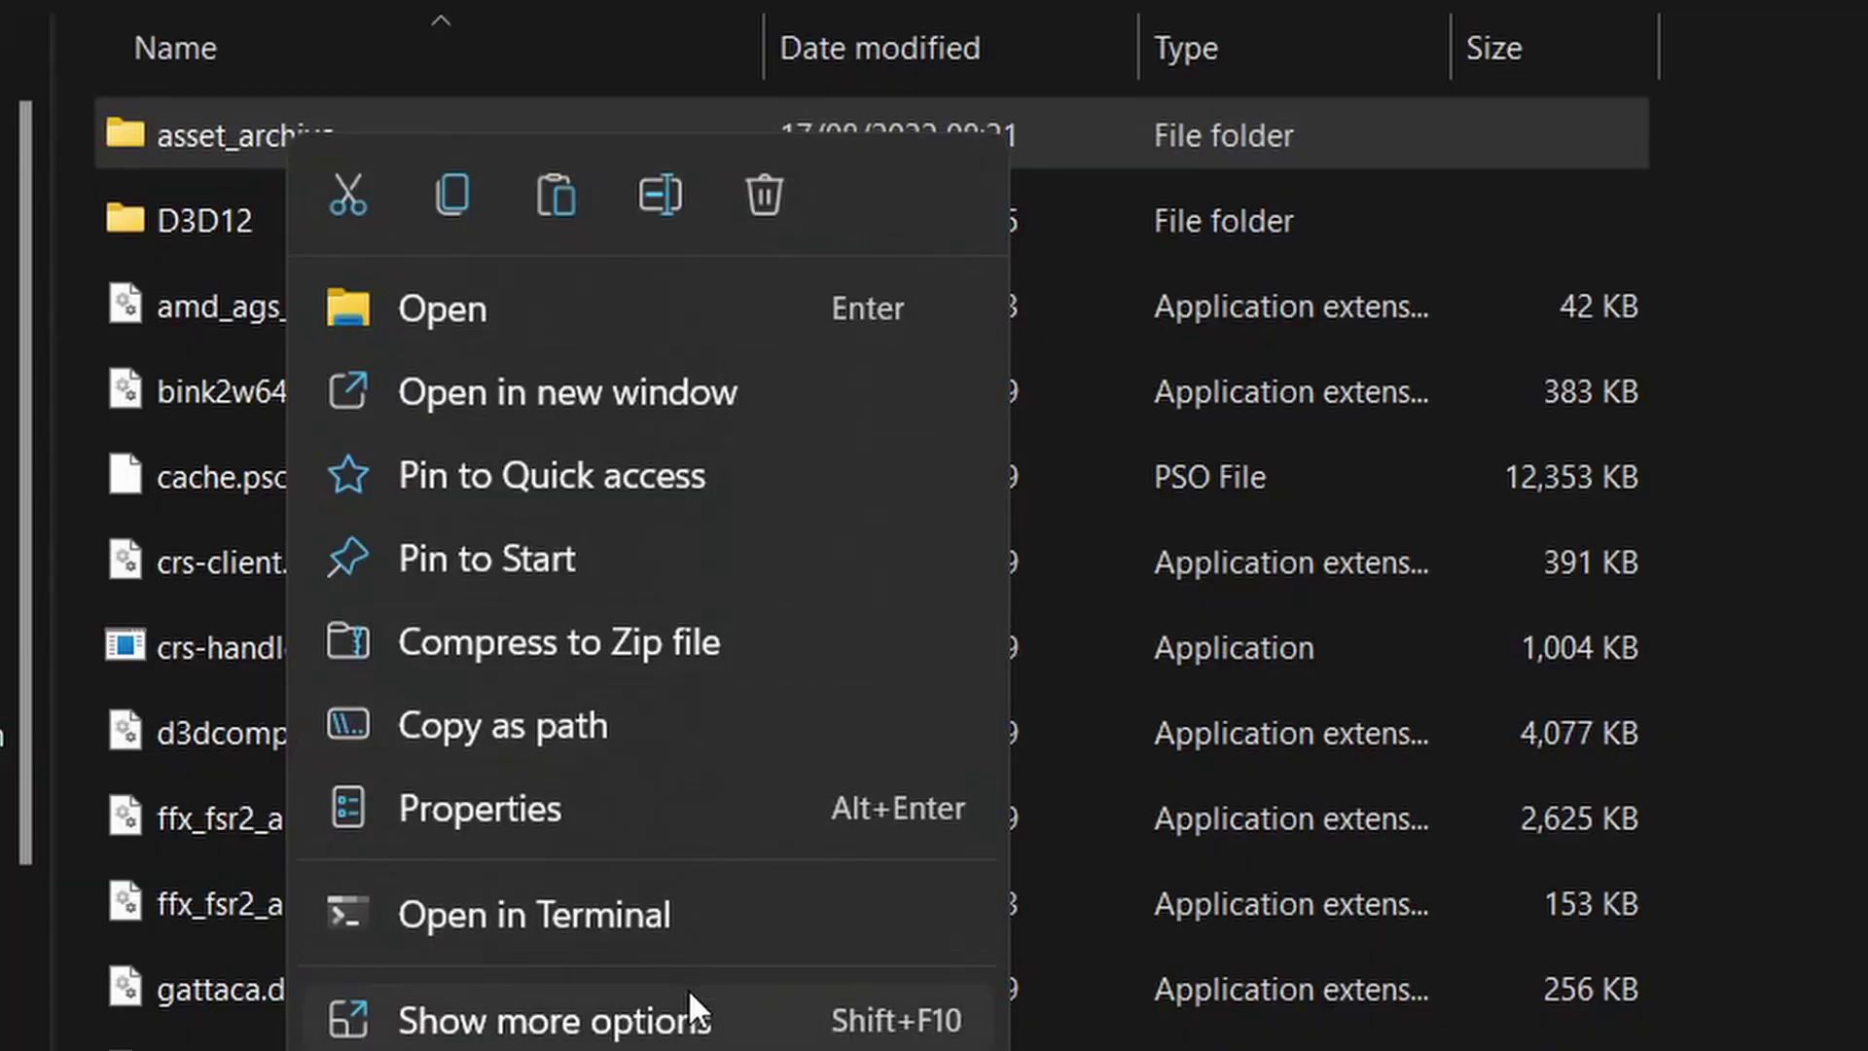
{"action": "left_click", "coordinate": [689, 993]}
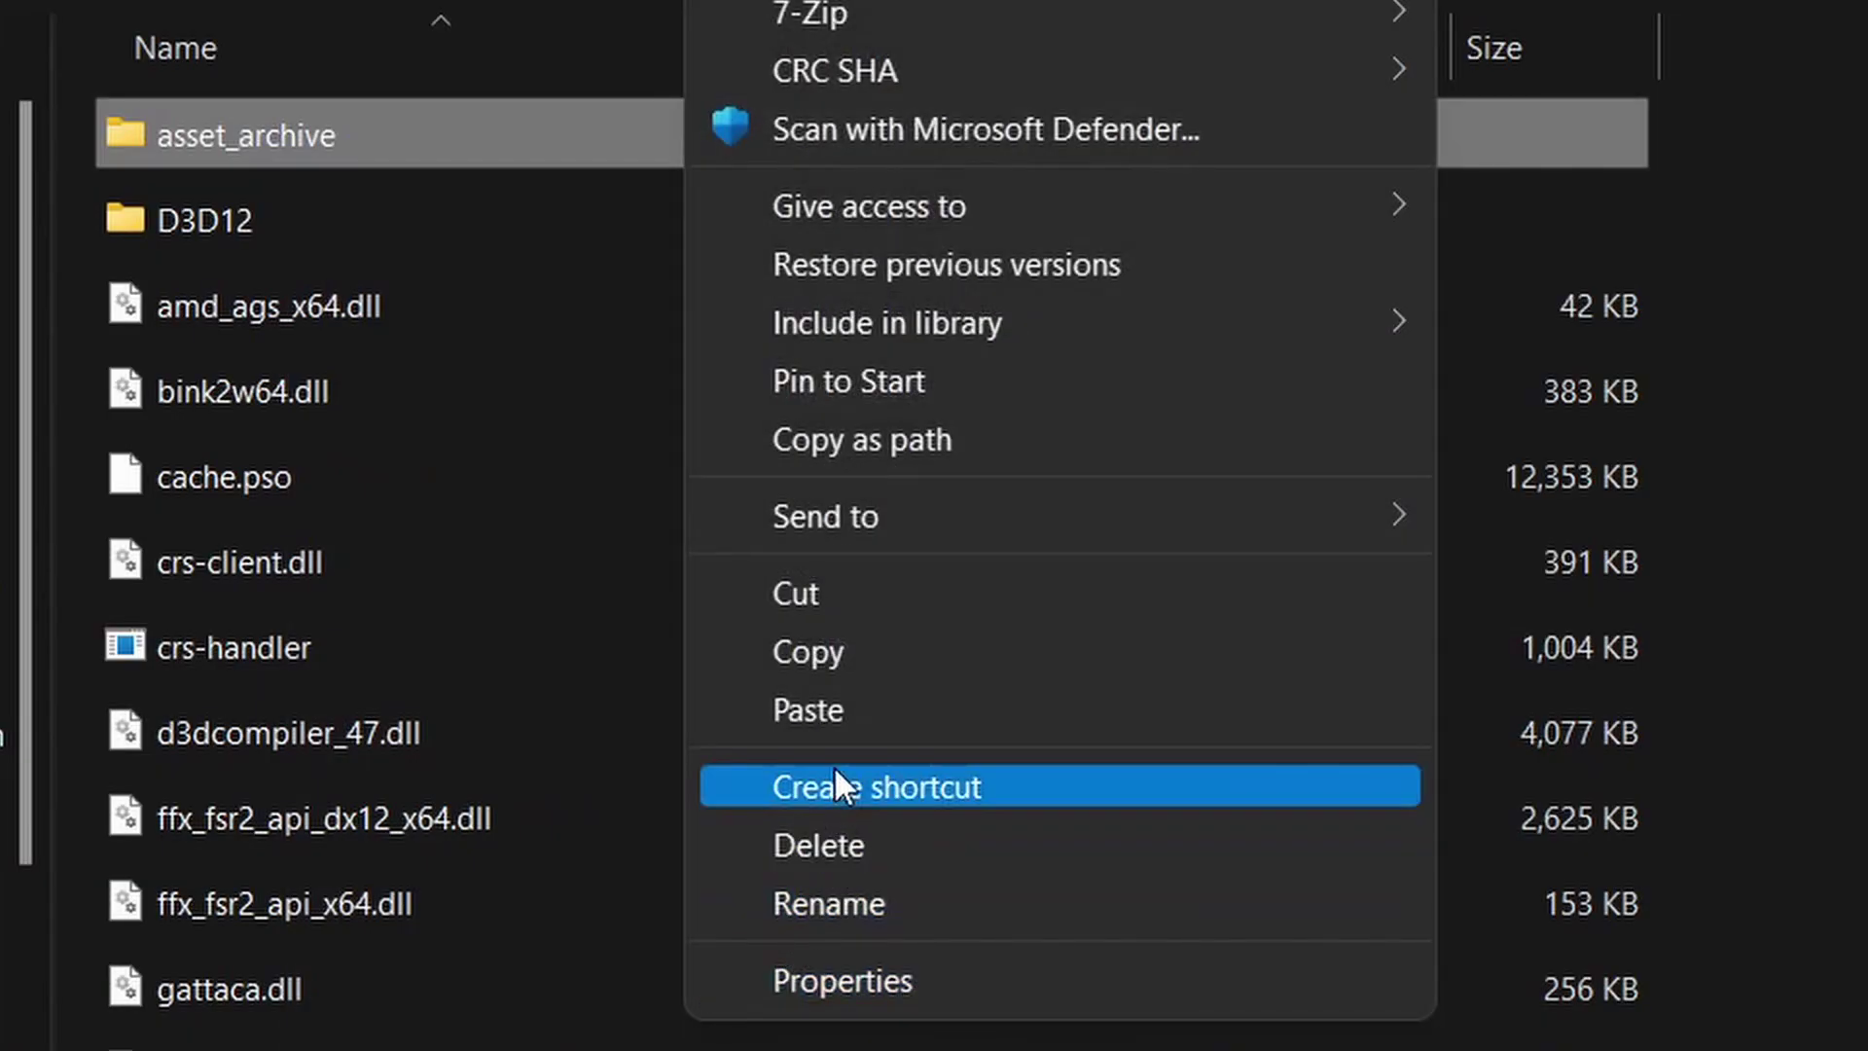
{"action": "left_click", "coordinate": [844, 642]}
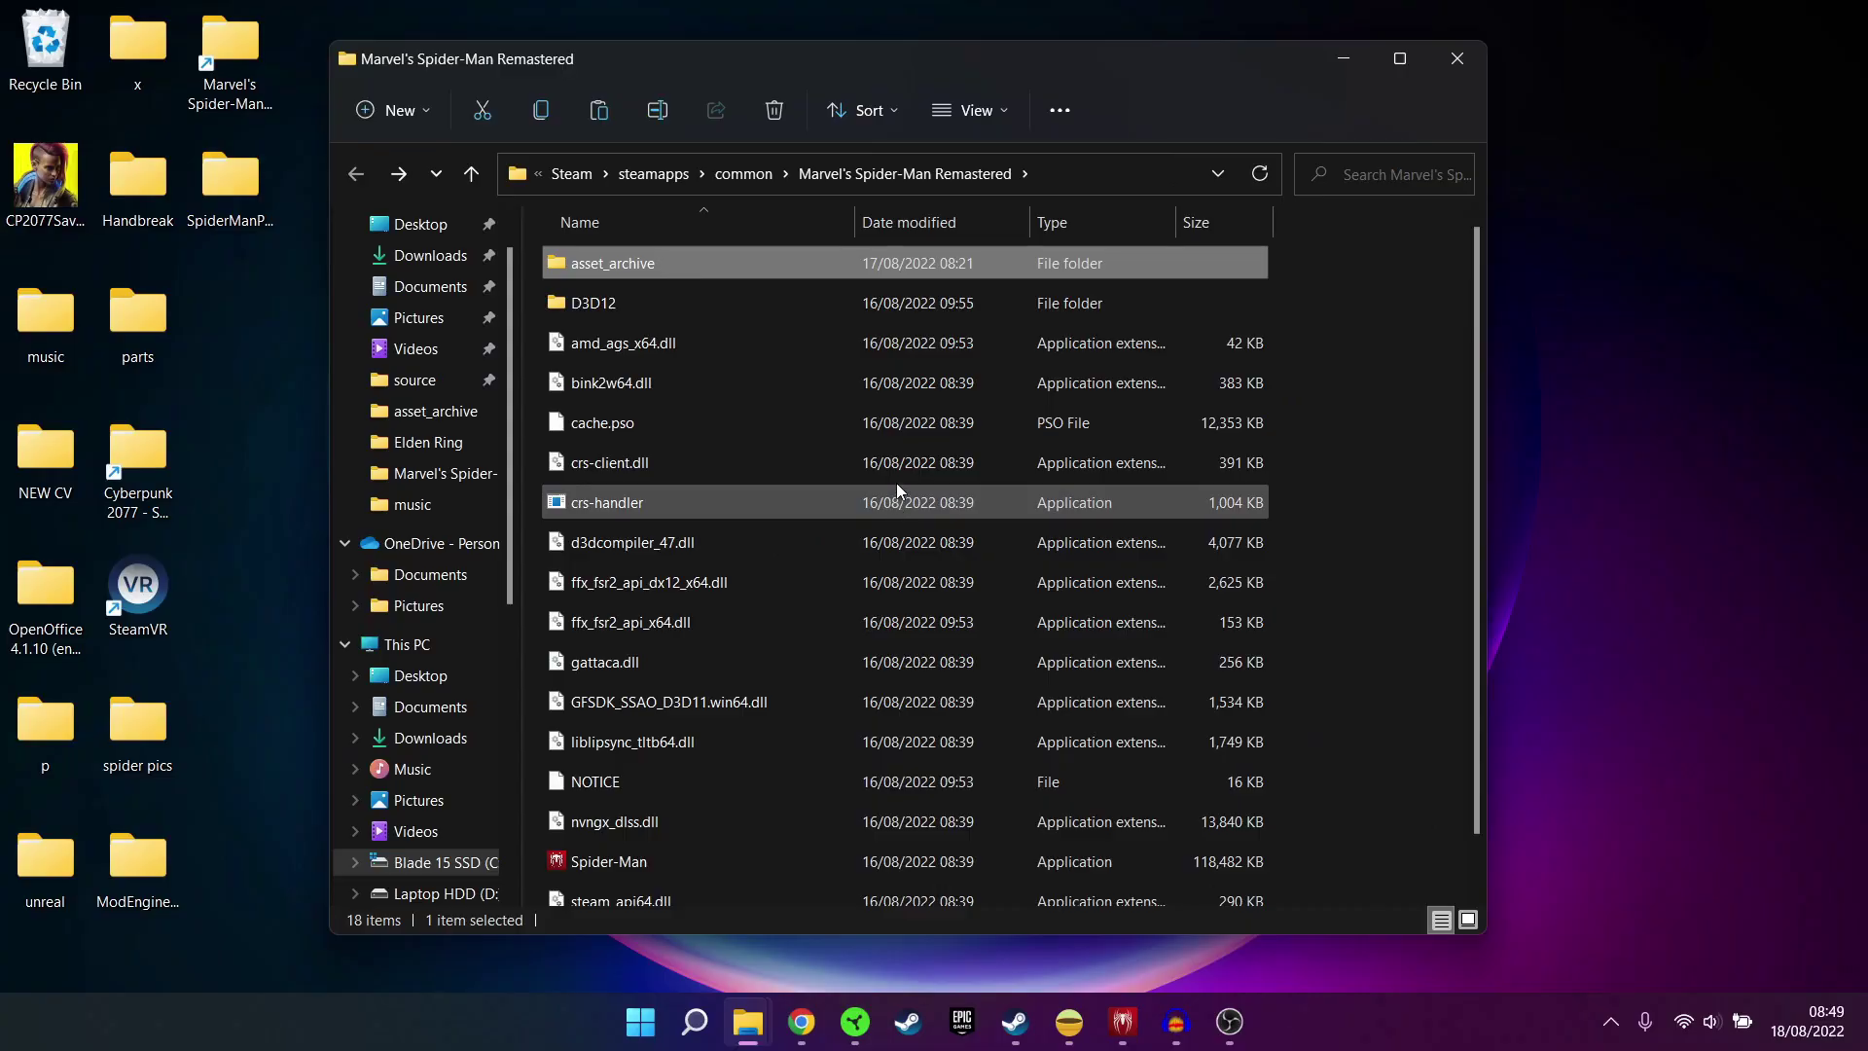
Open Backup on Laptop HDD (D:) and select the Spider man backup folder
{"action": "scroll", "coordinate": [436, 745], "scroll_direction": "down", "scroll_amount": 2}
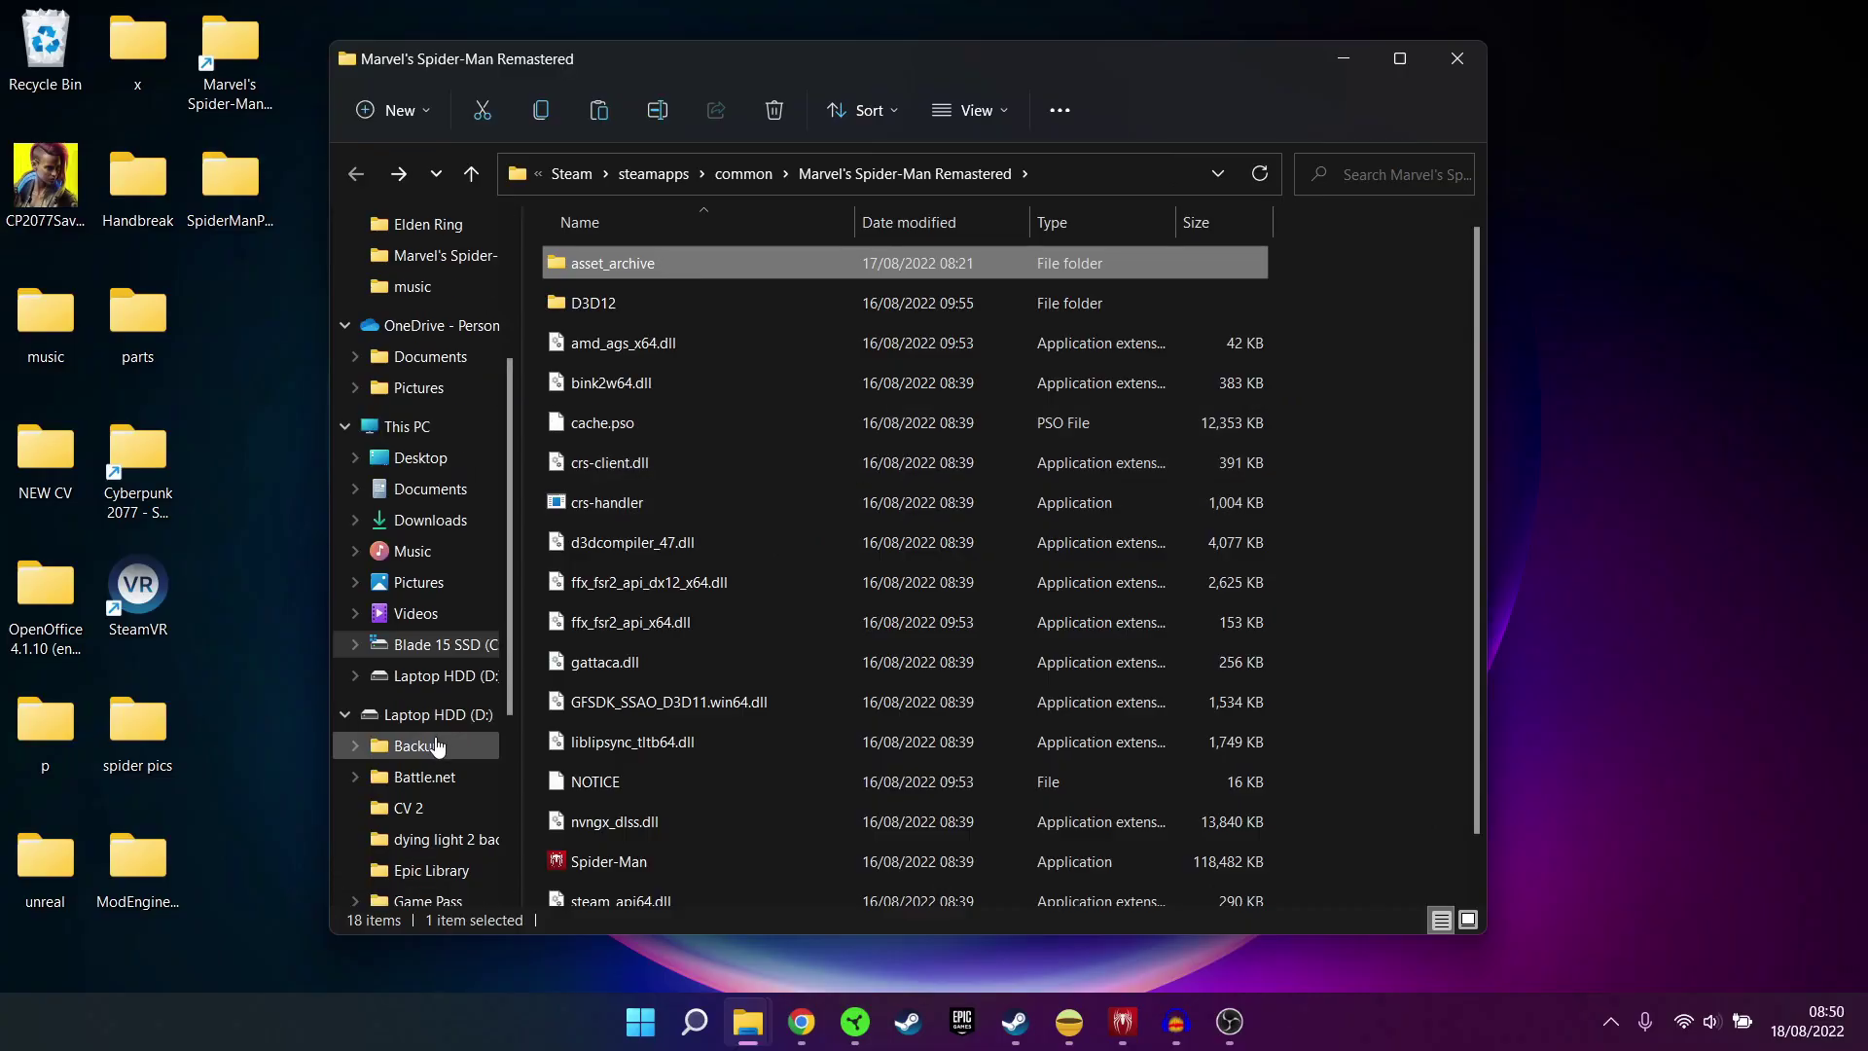
{"action": "left_click", "coordinate": [416, 745]}
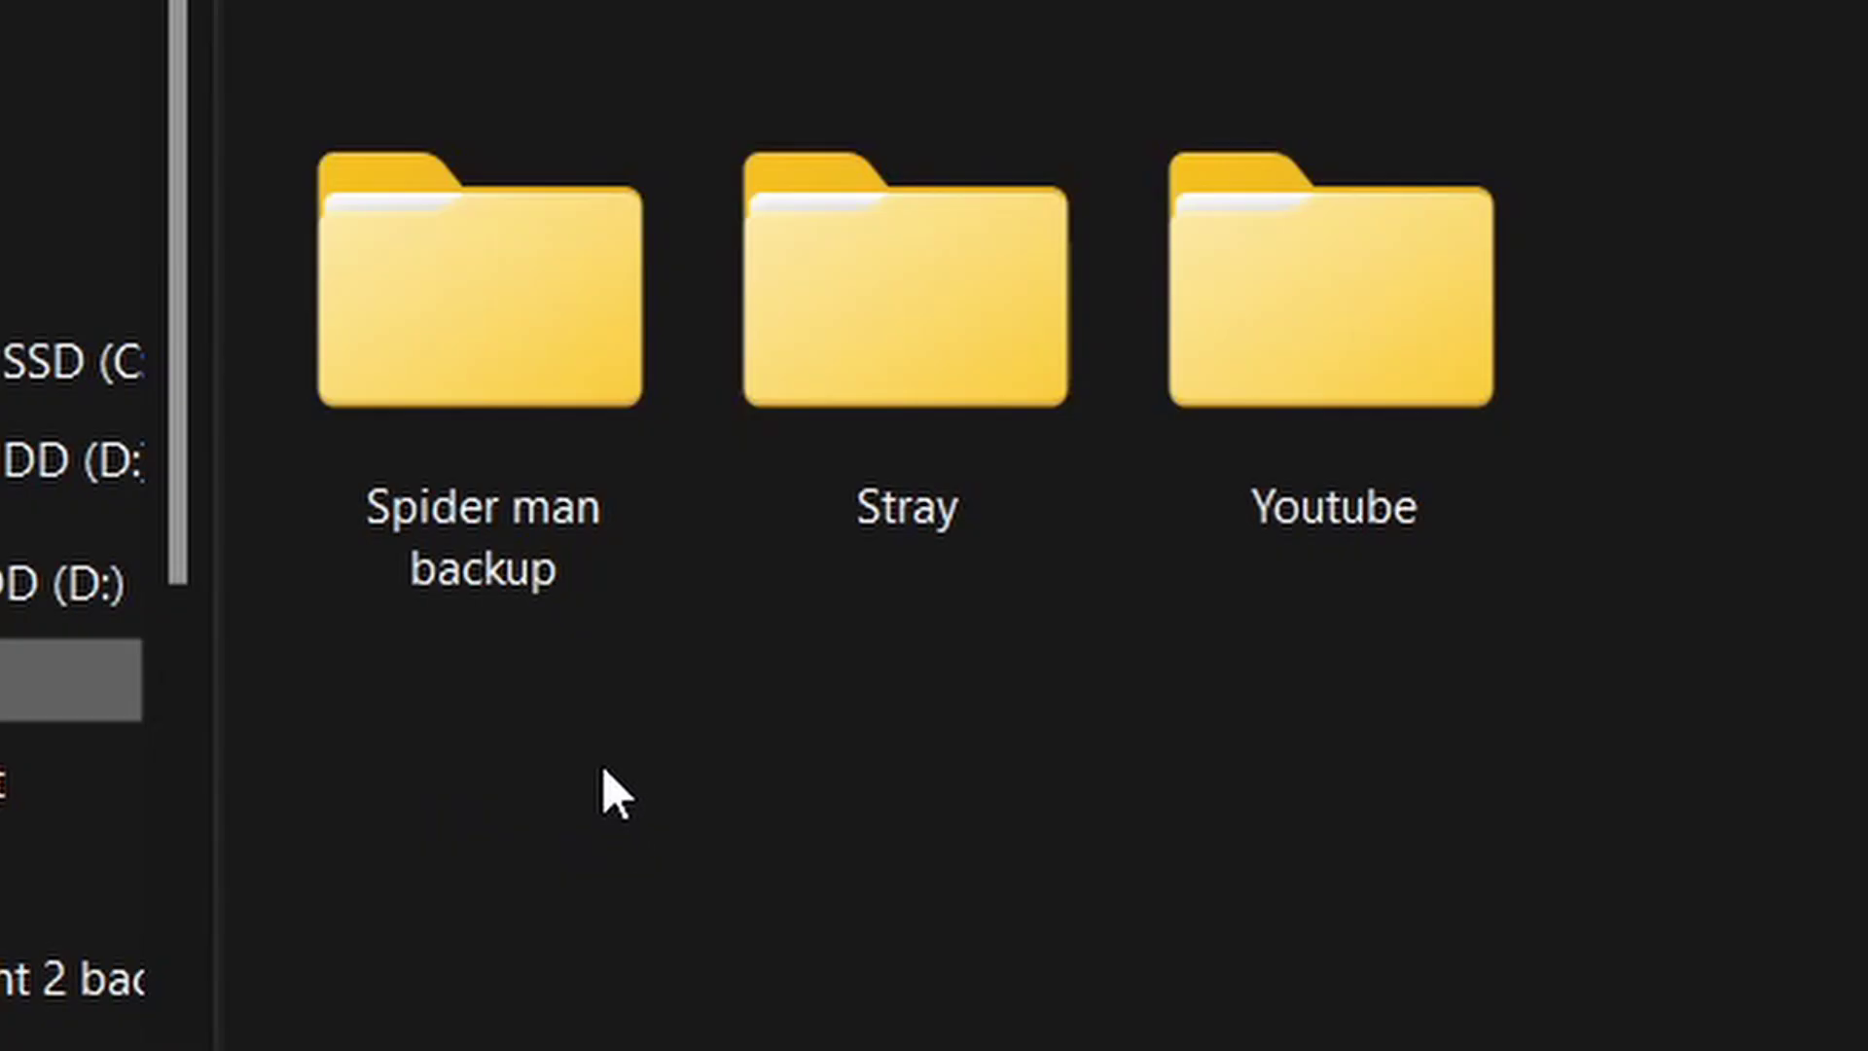
{"action": "left_click", "coordinate": [523, 601]}
{"action": "mouse_move", "coordinate": [482, 317]}
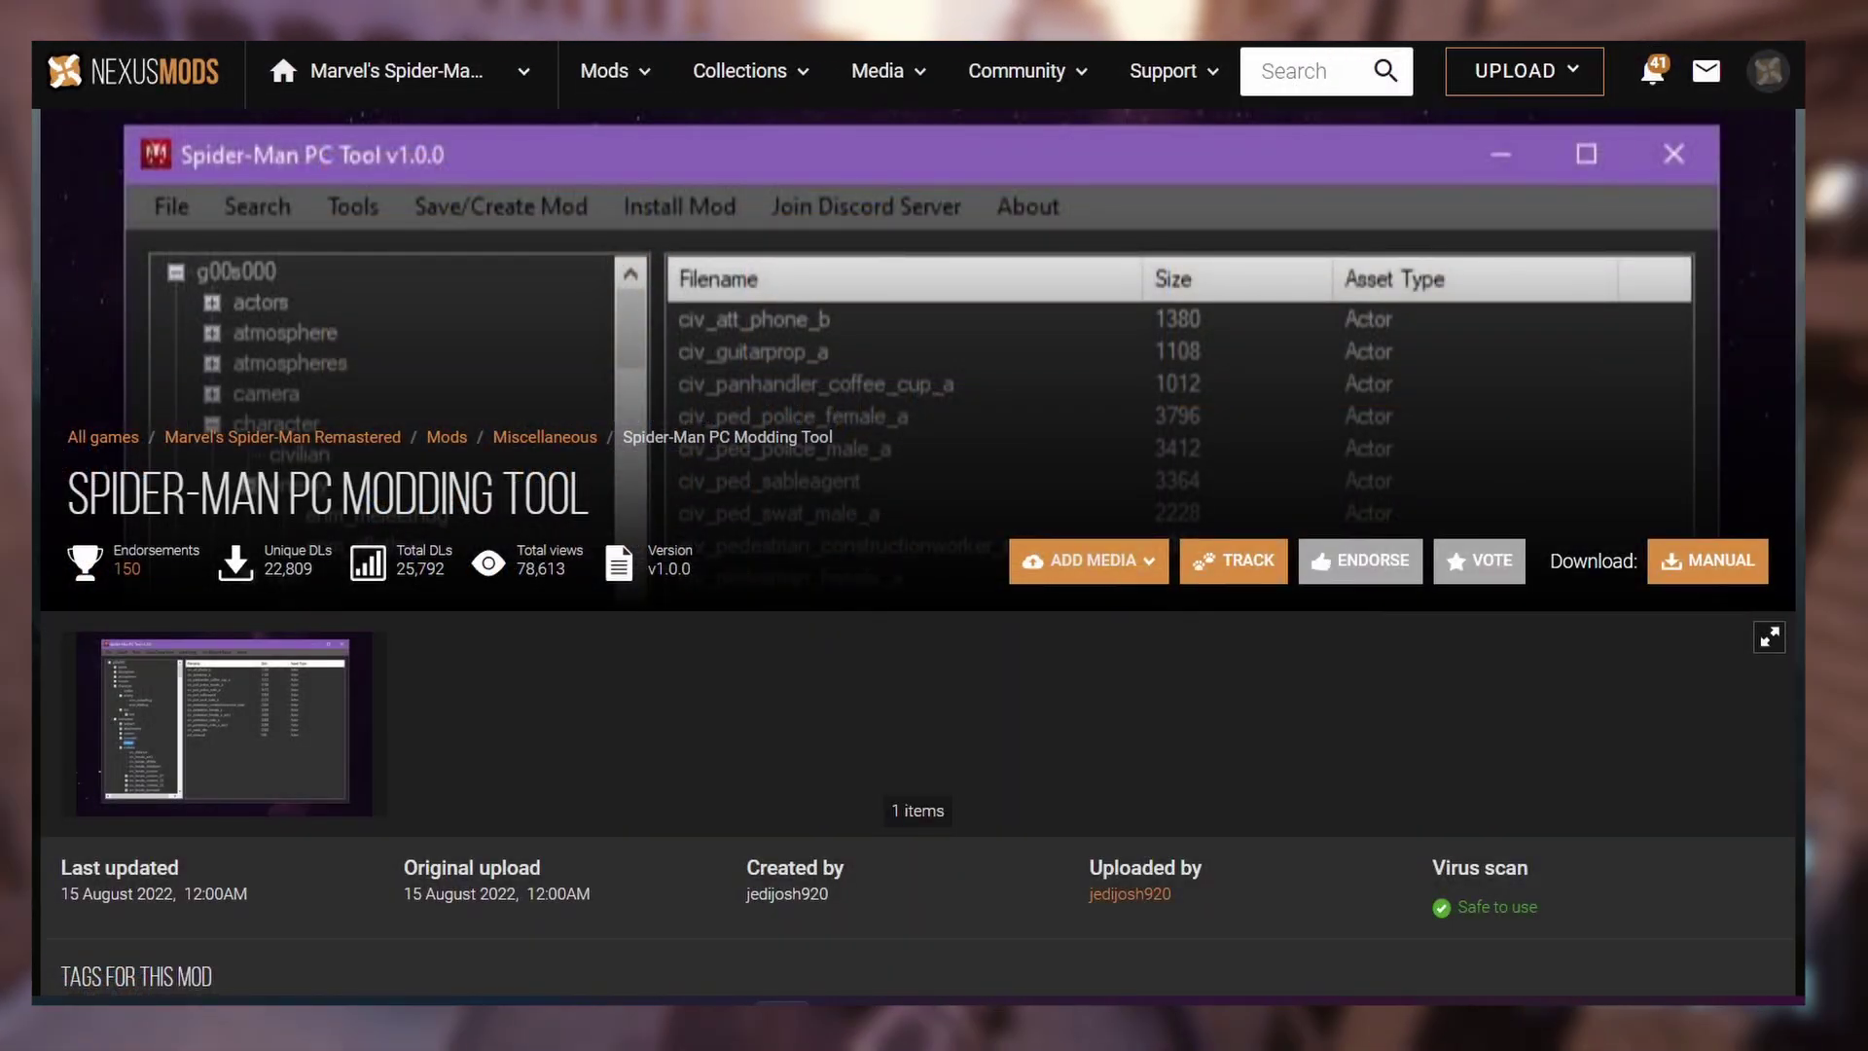
Download the 5.58 MB SpiderManPCTool zip from the main files using Slow Download
{"action": "scroll", "coordinate": [917, 545], "scroll_direction": "down", "scroll_amount": 2}
{"action": "scroll", "coordinate": [917, 545], "scroll_direction": "down", "scroll_amount": 3}
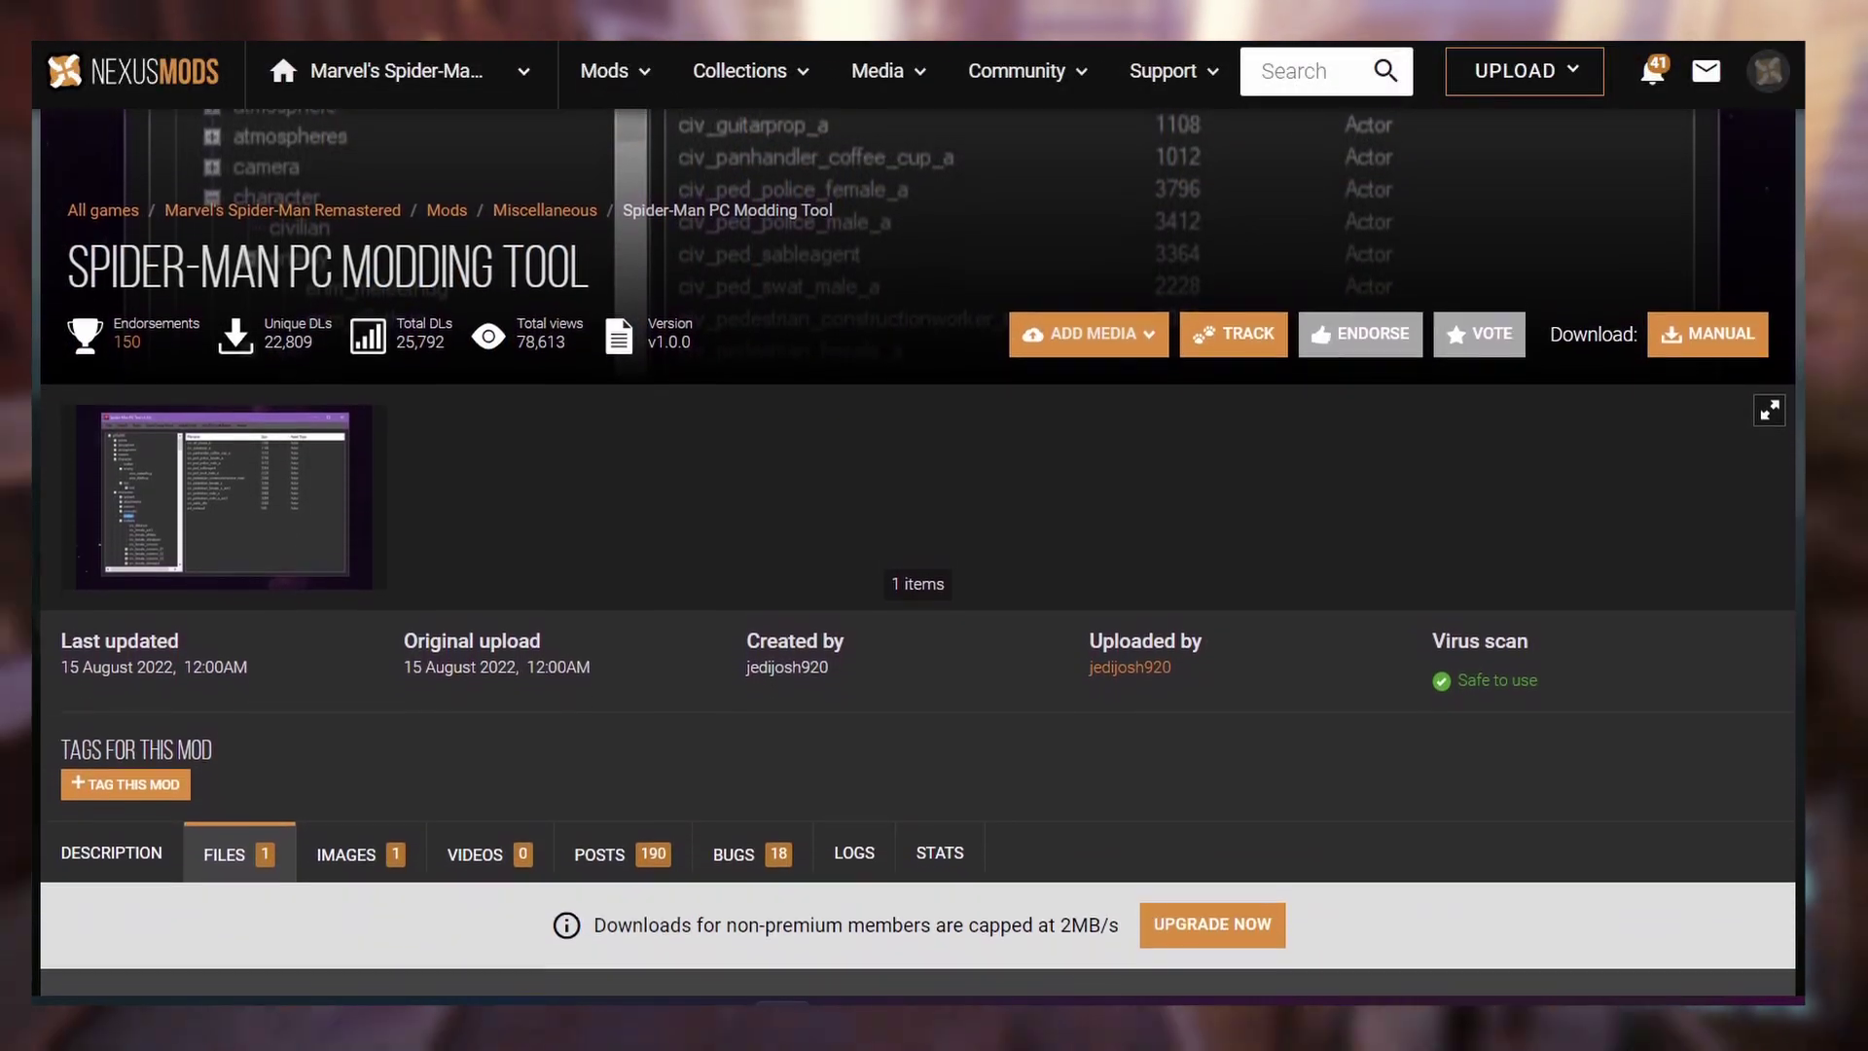
{"action": "scroll", "coordinate": [917, 544], "scroll_direction": "down", "scroll_amount": 3}
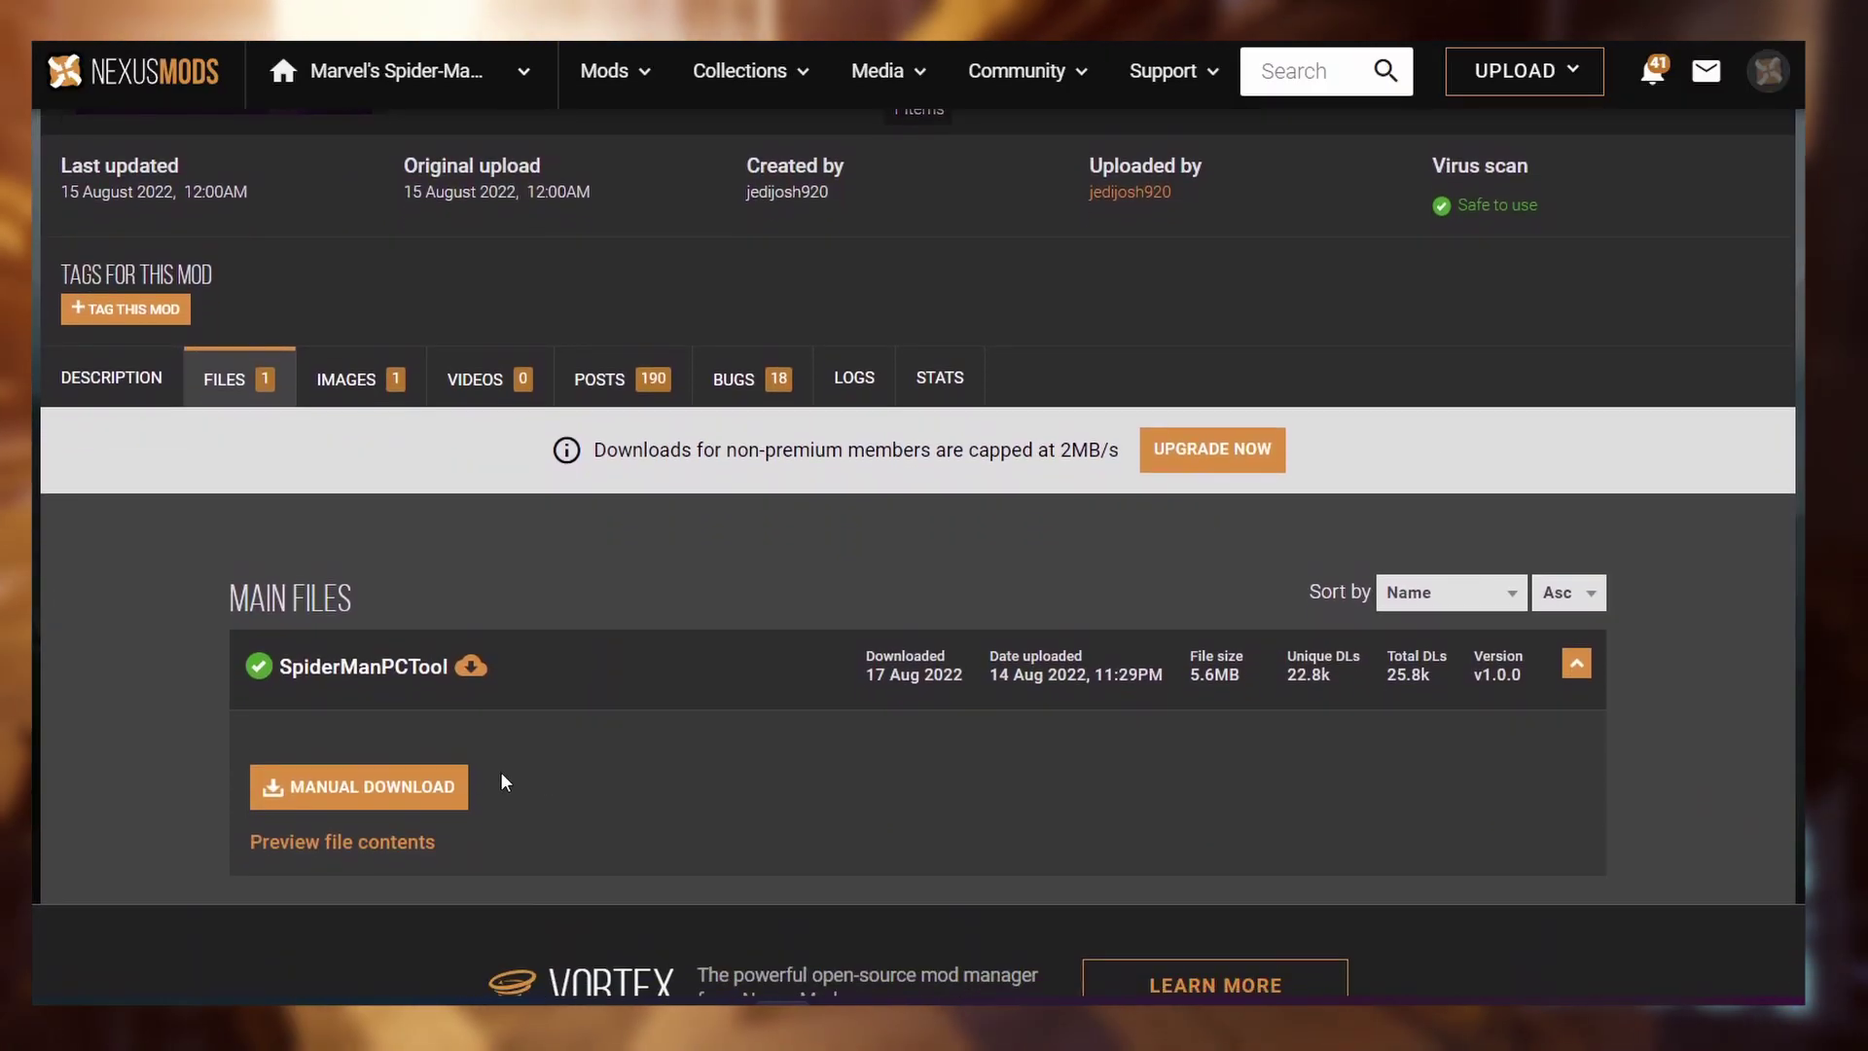
{"action": "left_click", "coordinate": [387, 789]}
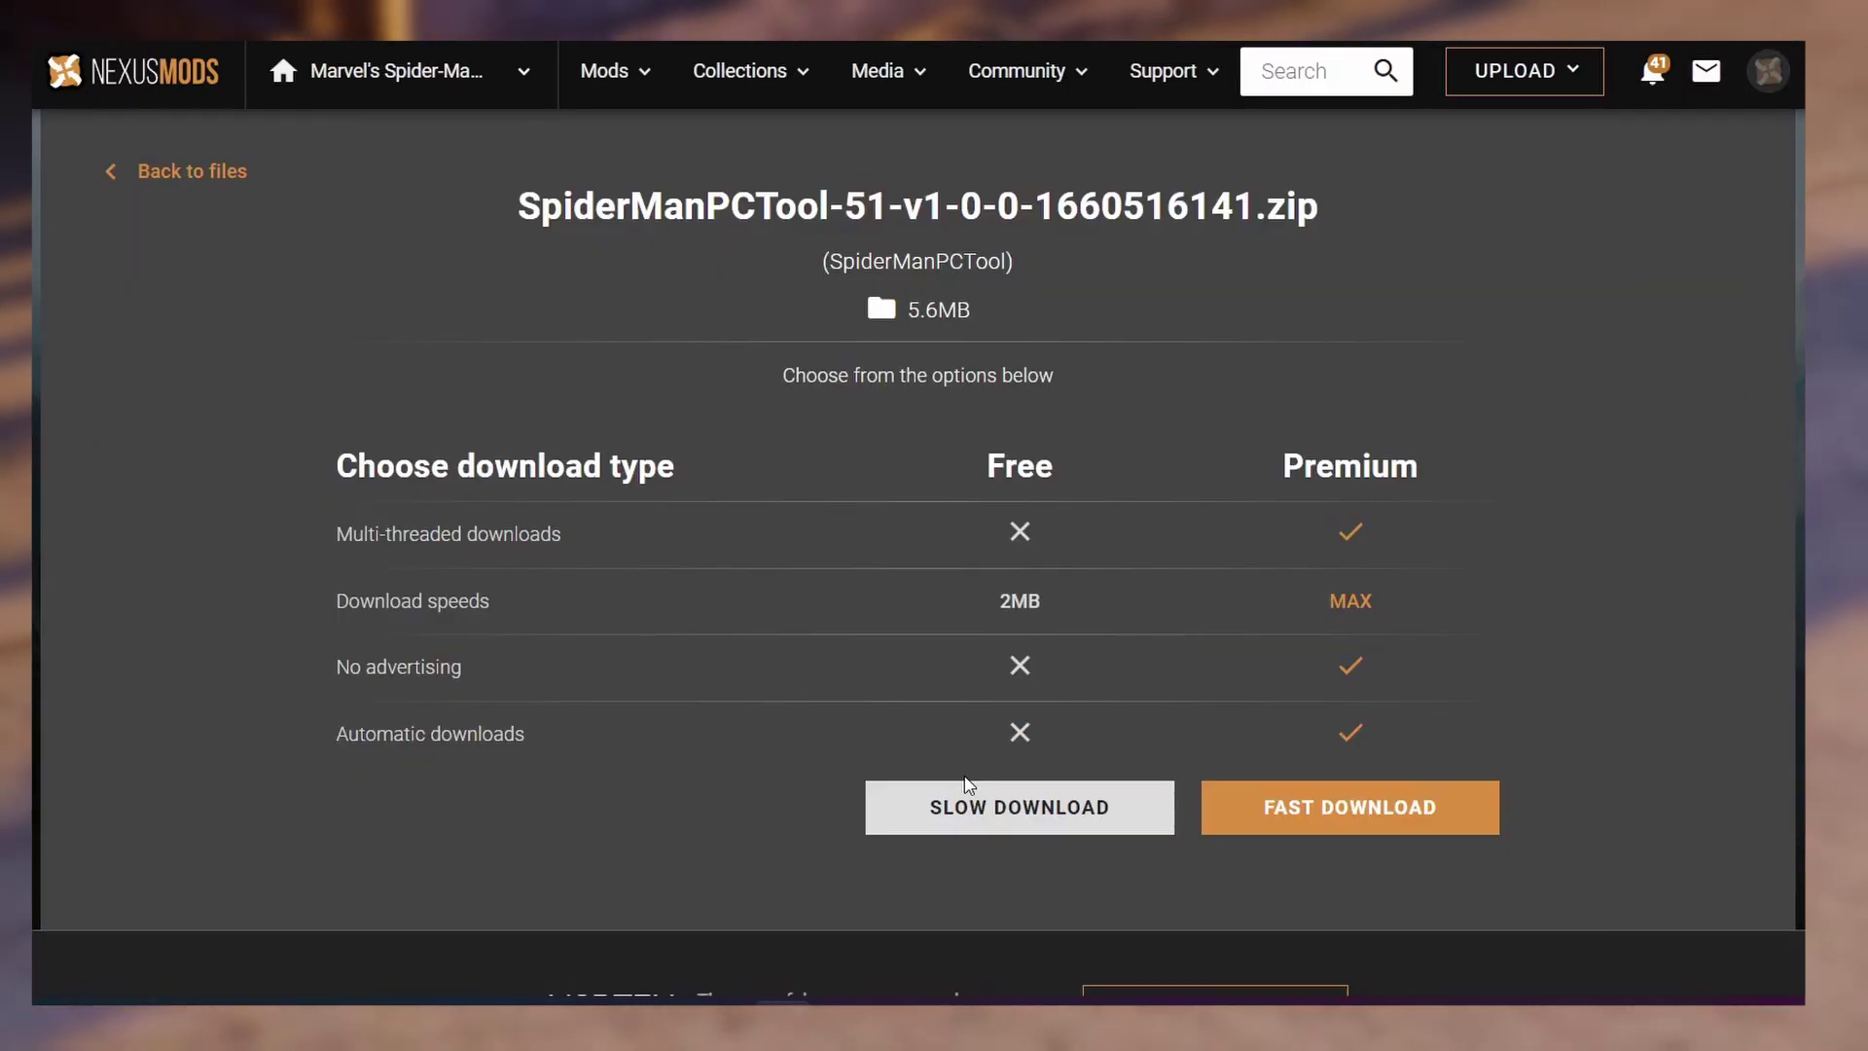
{"action": "left_click", "coordinate": [1002, 825]}
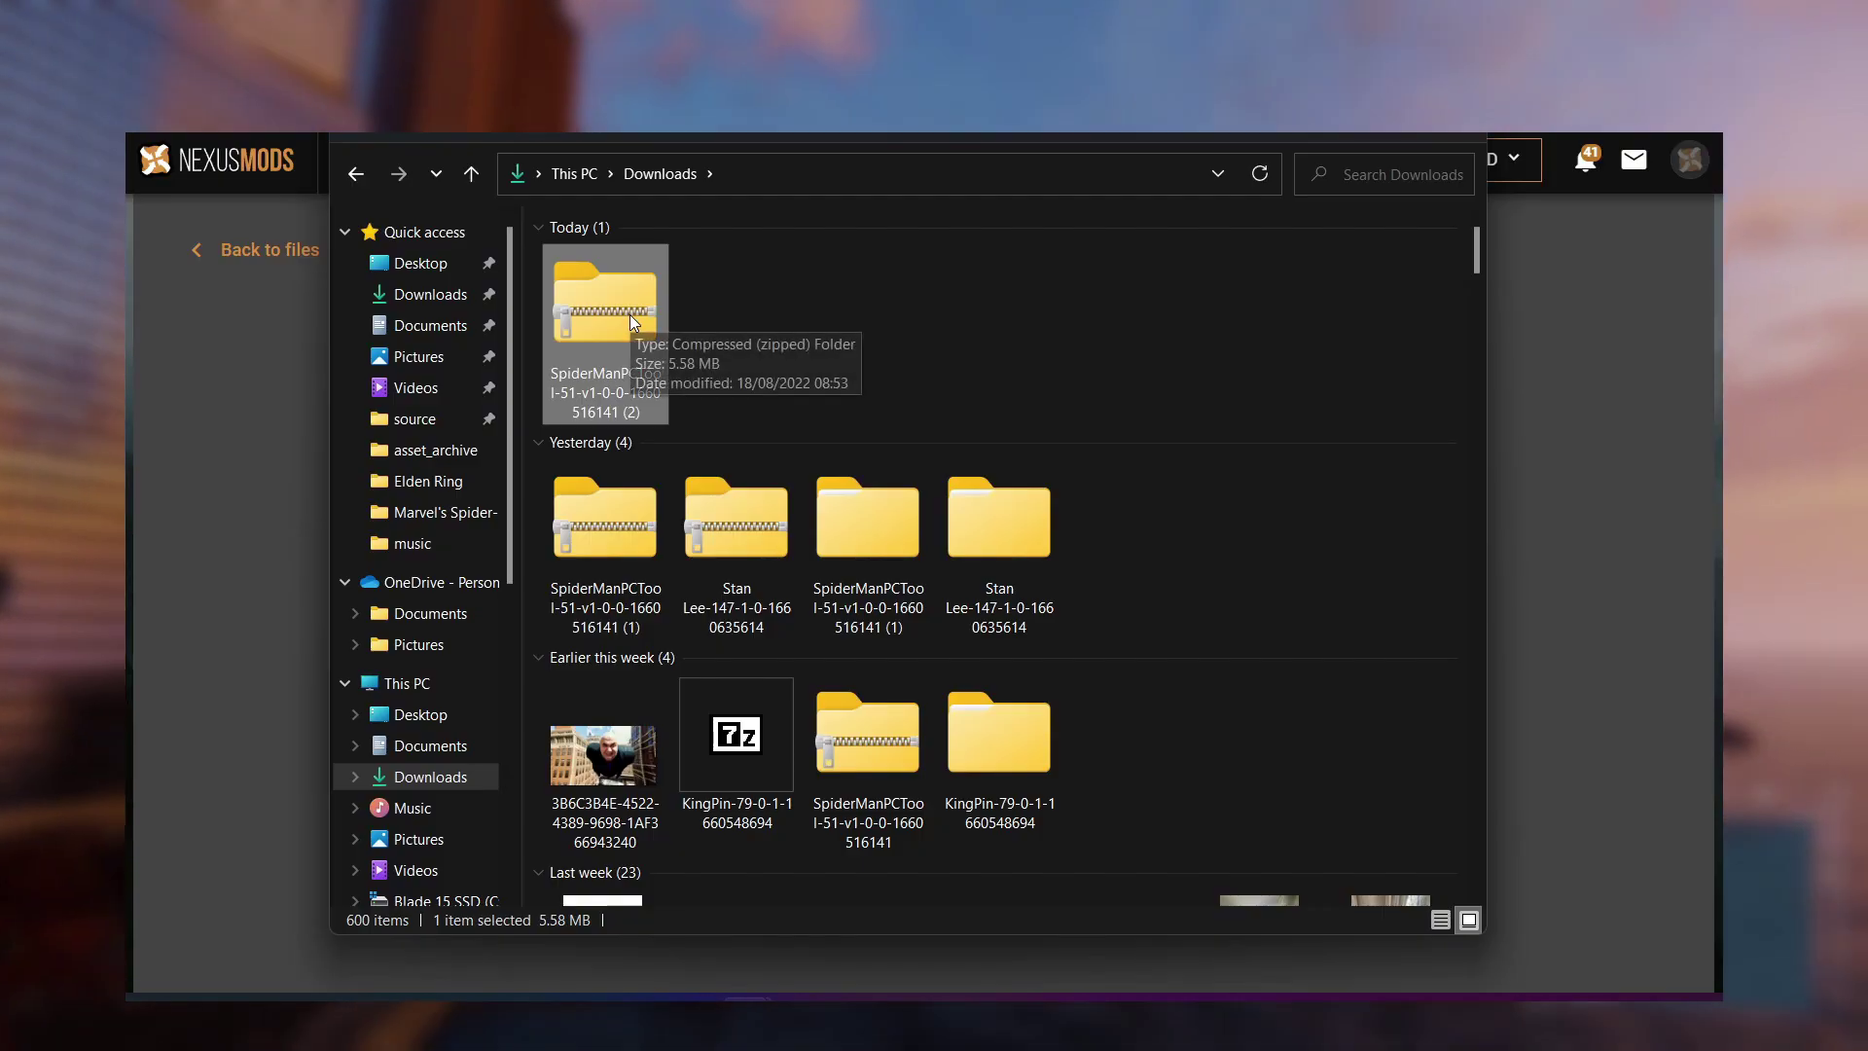
Extract the SpiderManPCTool zip into its own Downloads subfolder
{"action": "right_click", "coordinate": [629, 313]}
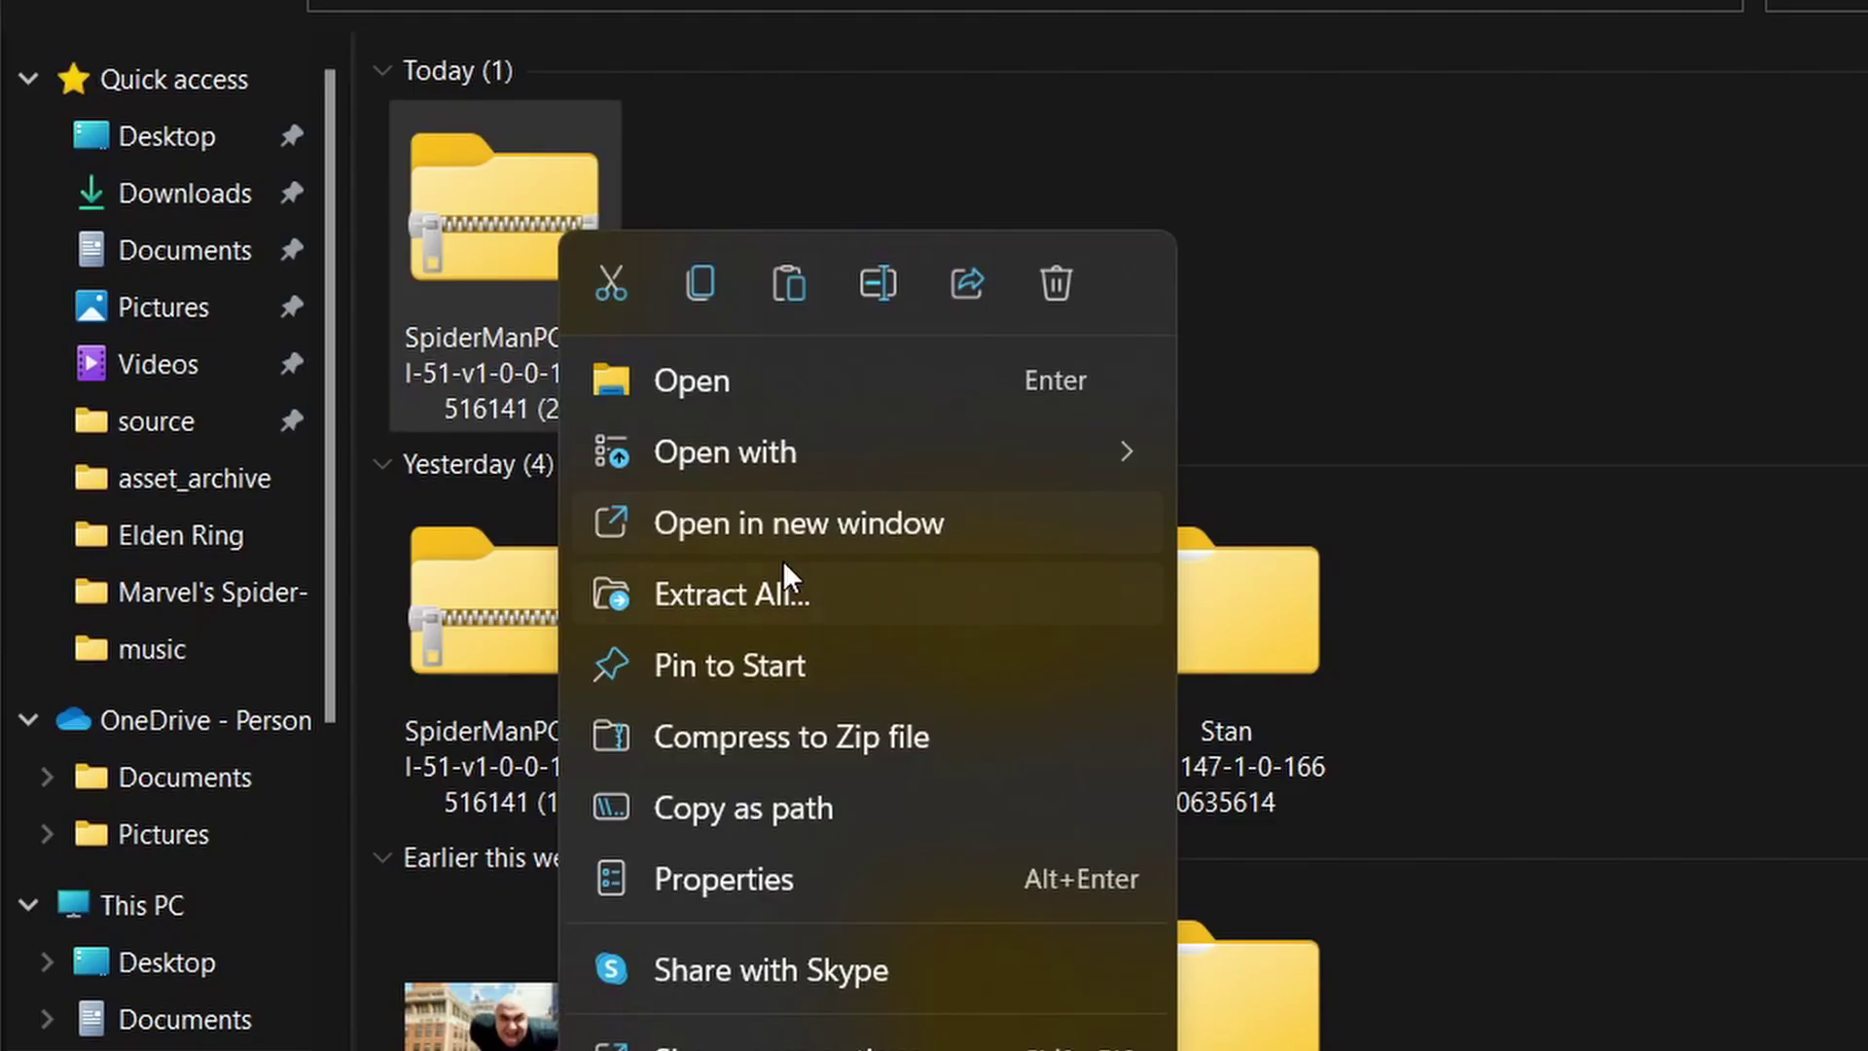
{"action": "left_click", "coordinate": [784, 594]}
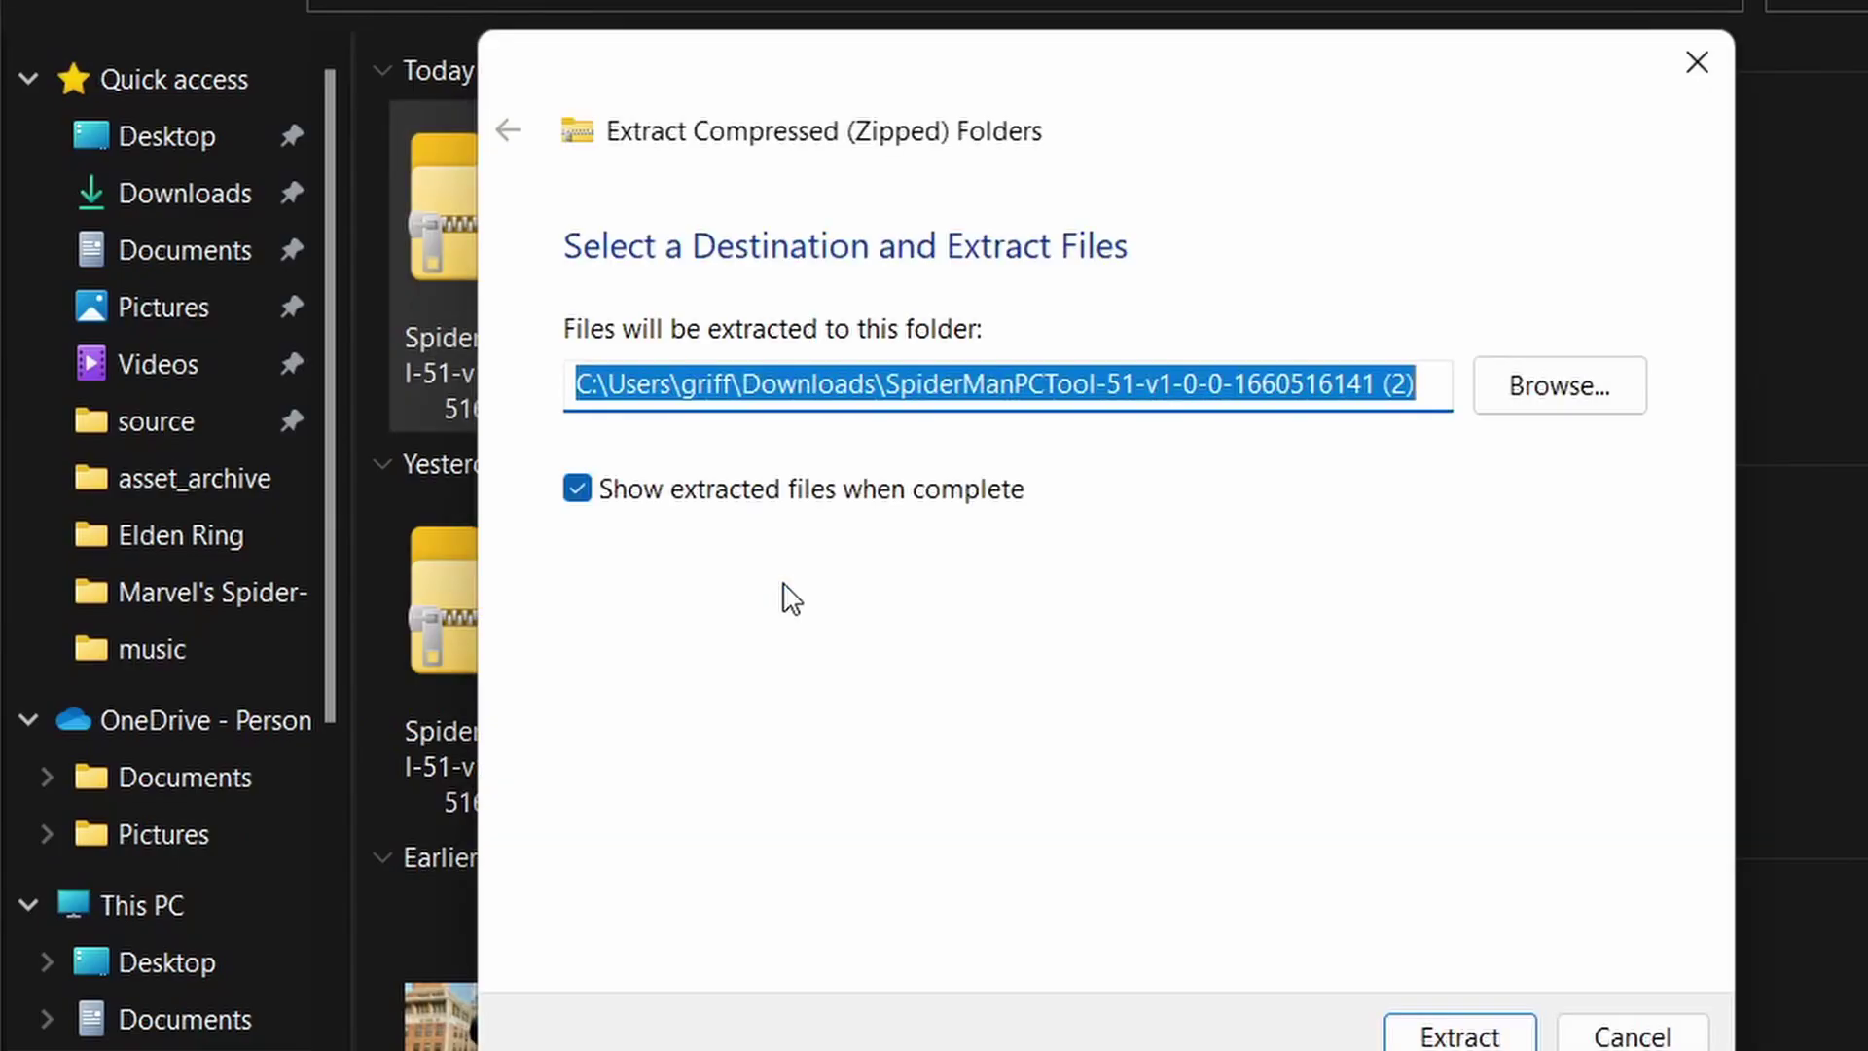
{"action": "left_click", "coordinate": [1439, 1030]}
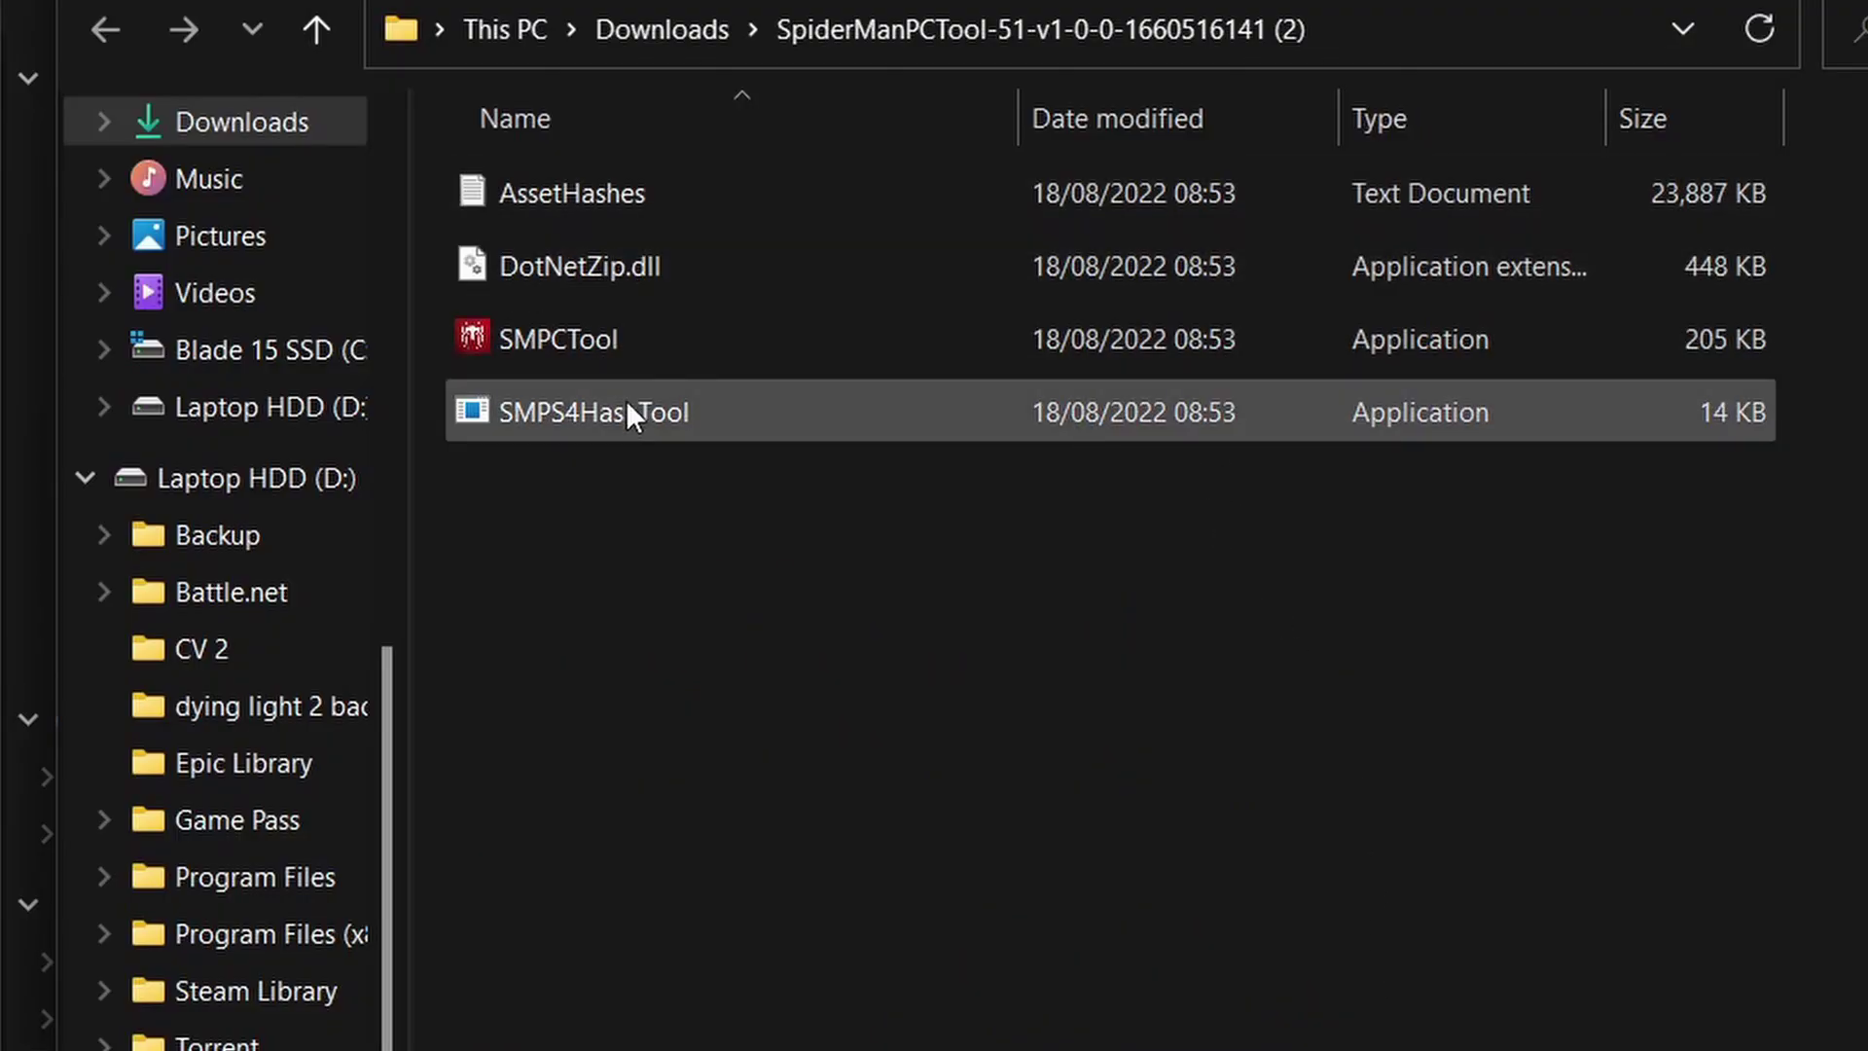
Launch SMPCTool, running it anyway past the SmartScreen warning
{"action": "double_click", "coordinate": [634, 342]}
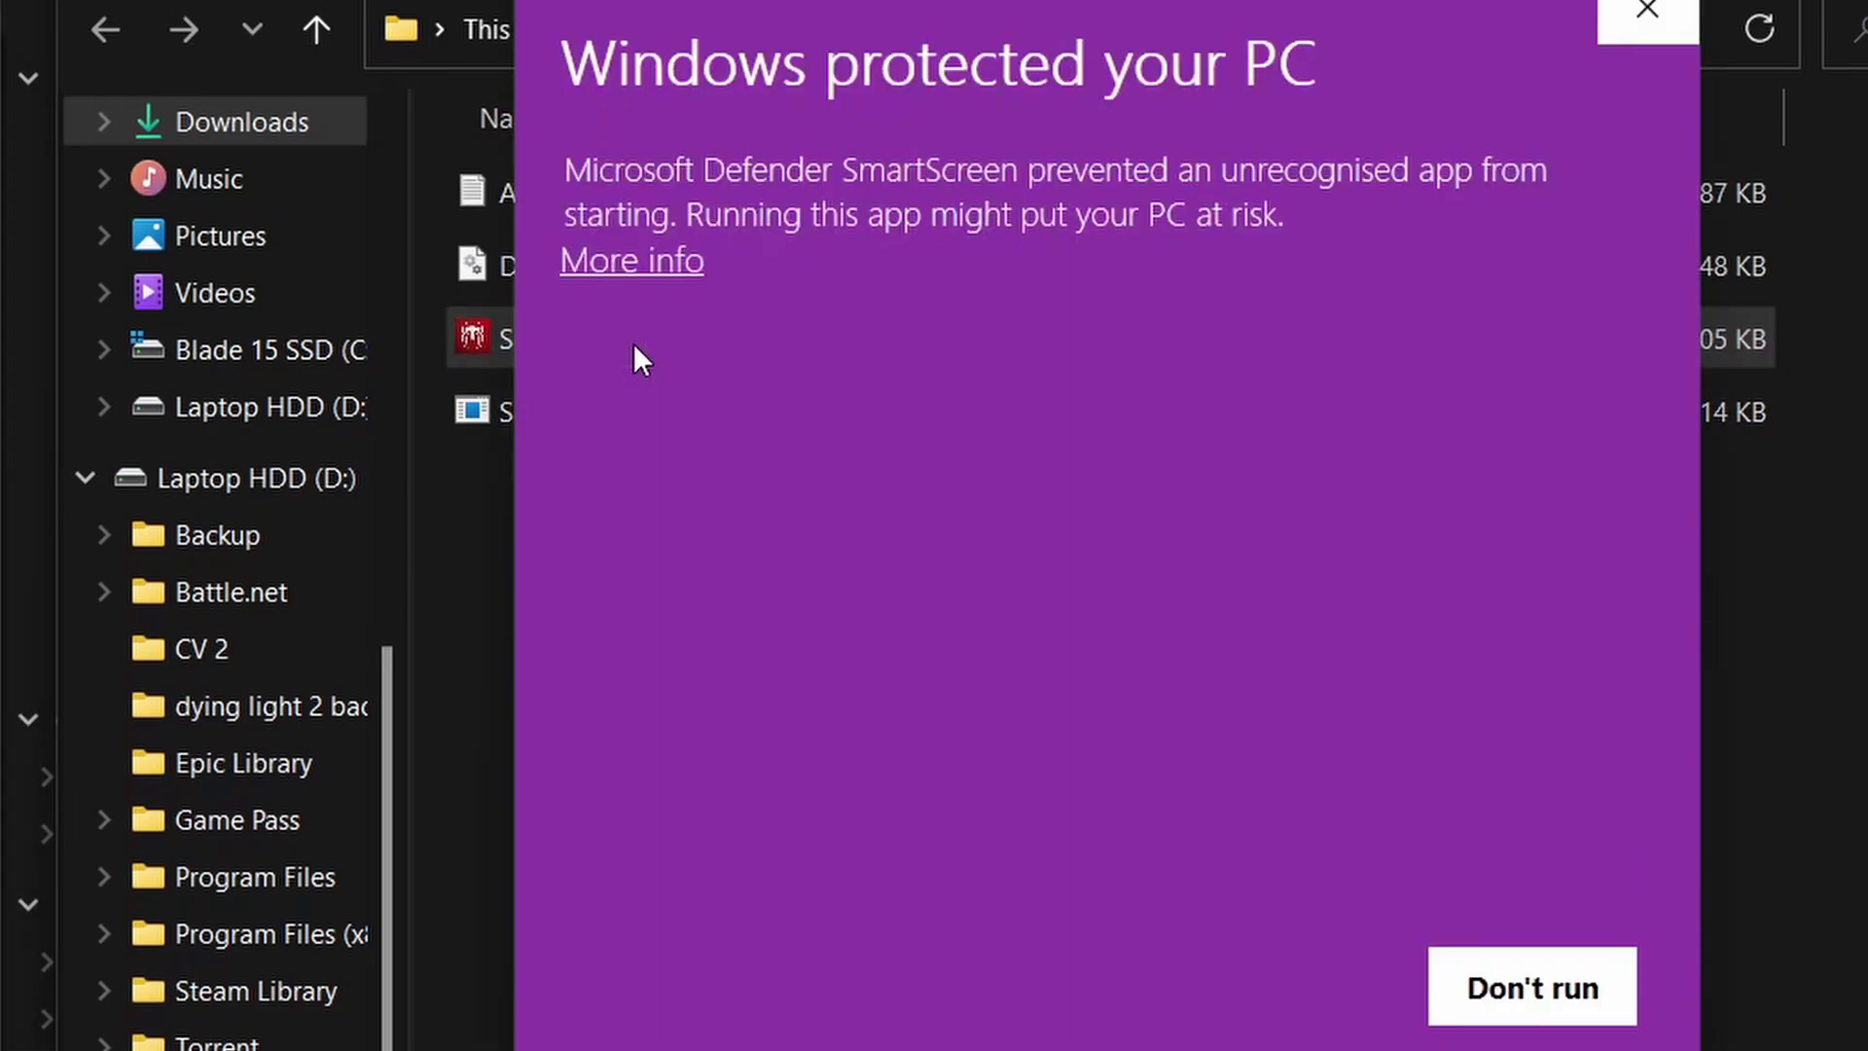
{"action": "left_click", "coordinate": [670, 287]}
{"action": "left_click", "coordinate": [1216, 982]}
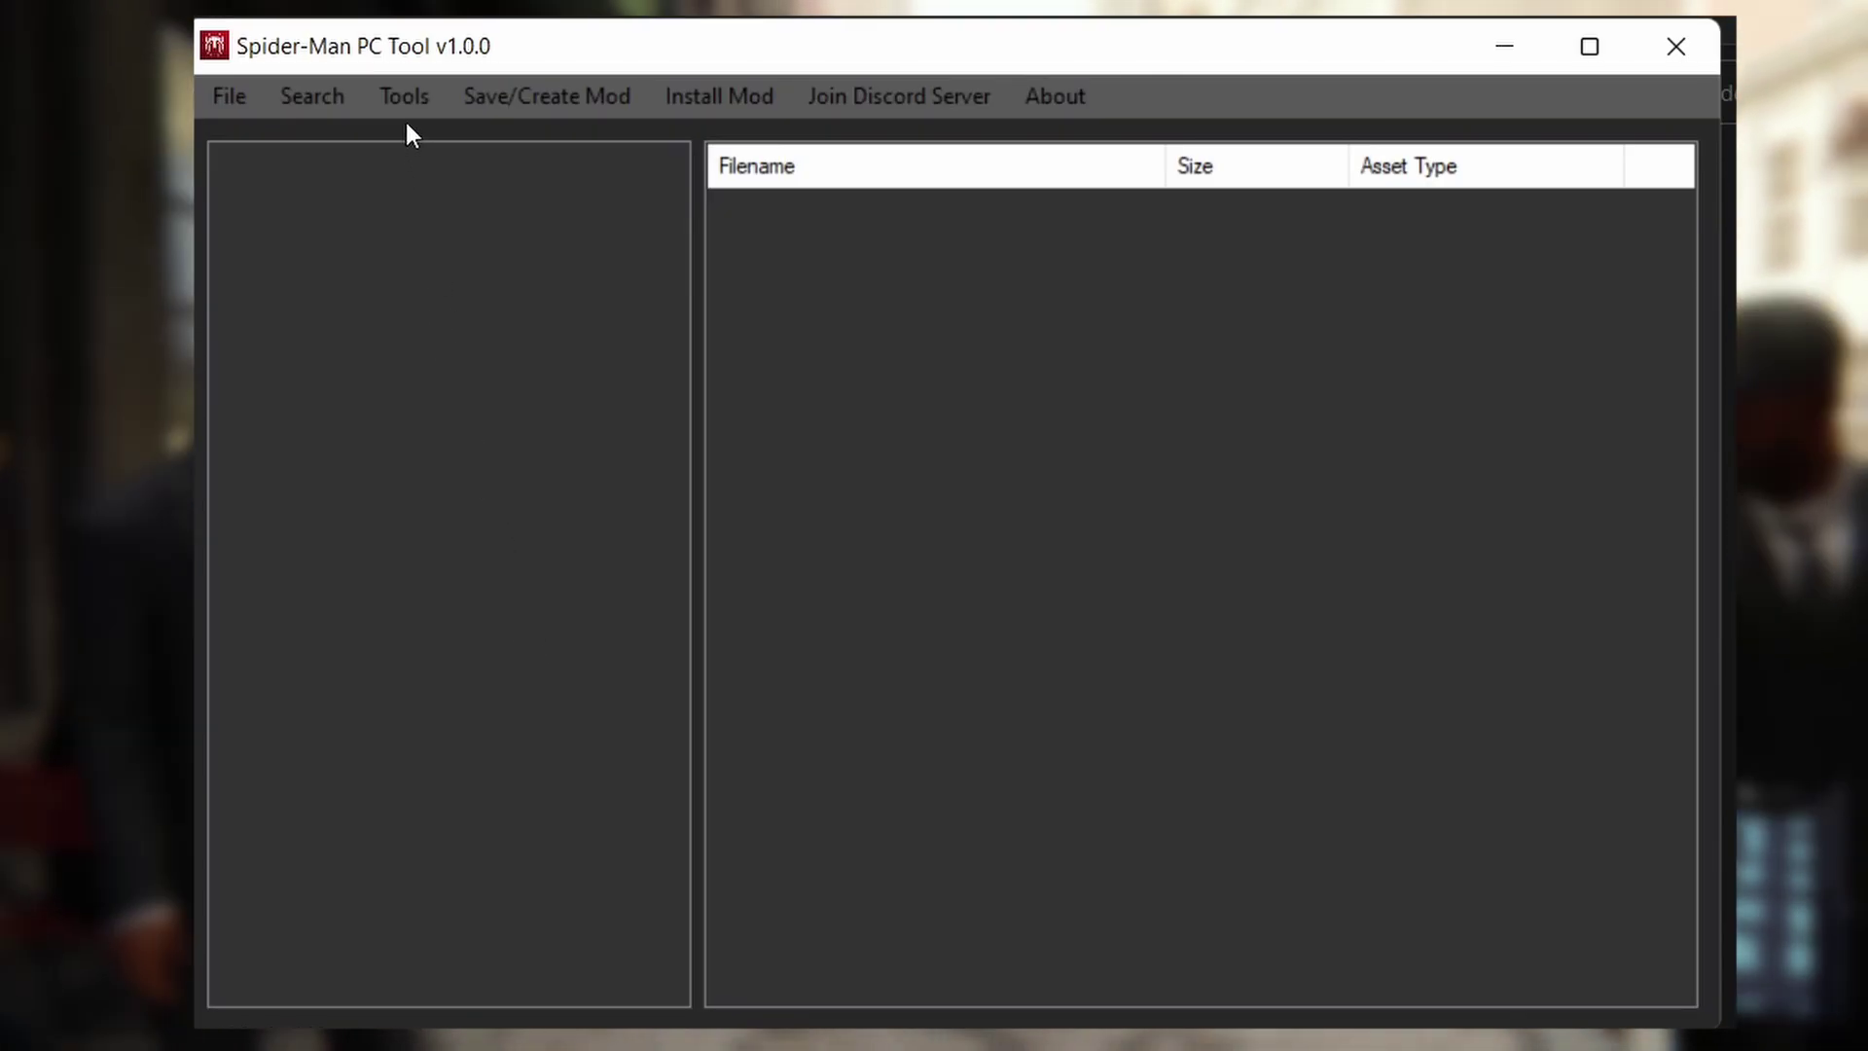
Check the Tools menu, then open the File menu showing Select Asset Archive Folder
{"action": "left_click", "coordinate": [401, 102]}
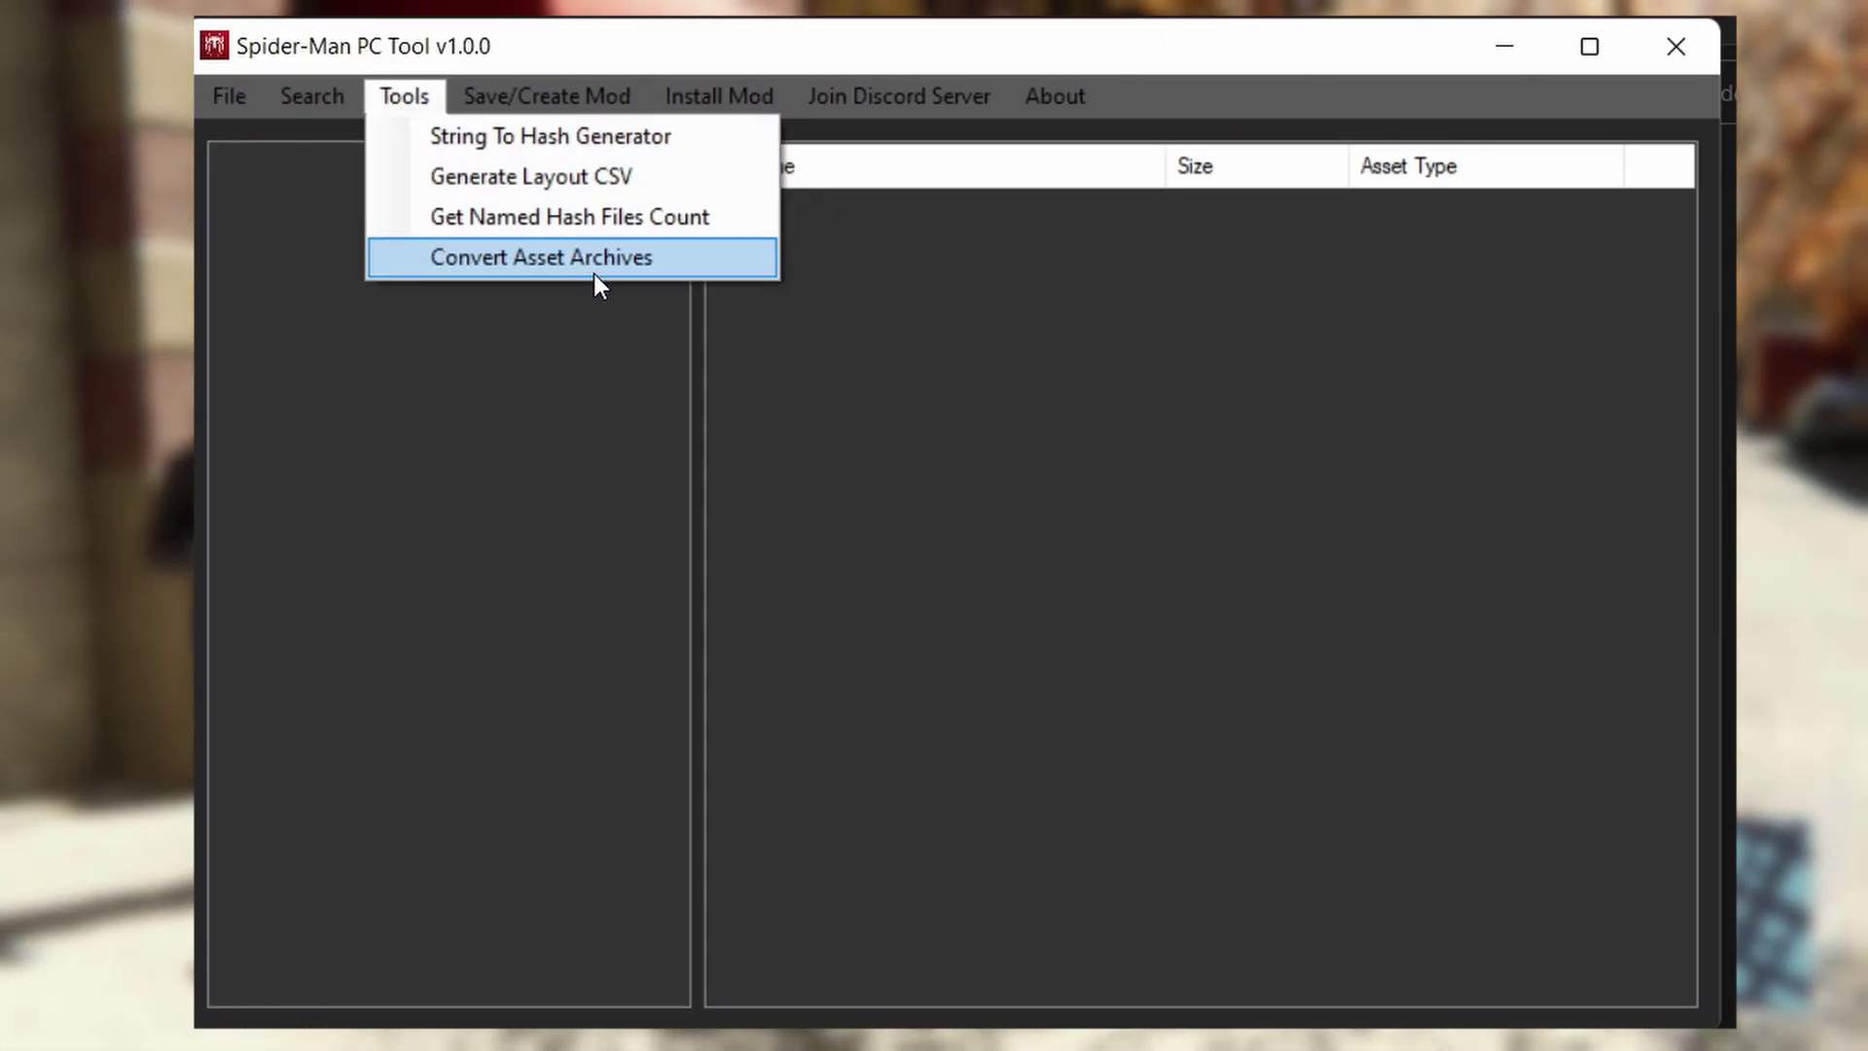
{"action": "left_click", "coordinate": [635, 345]}
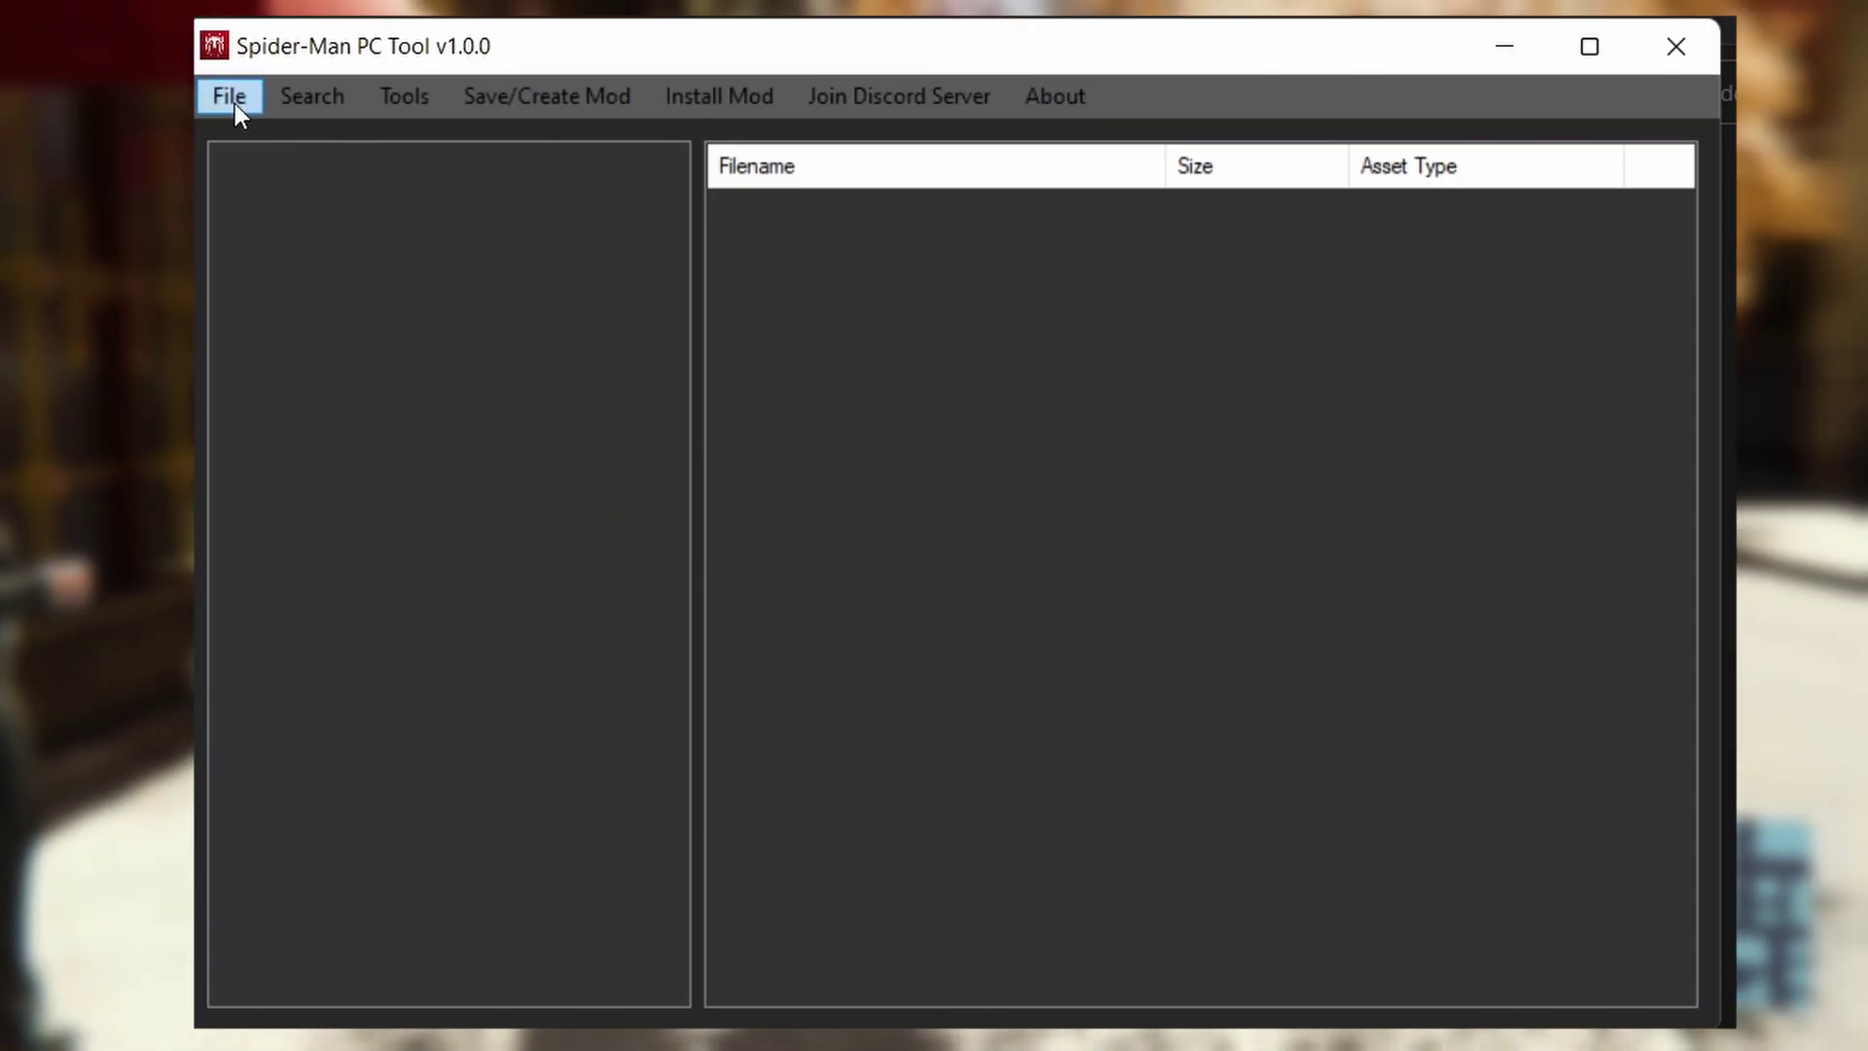
{"action": "left_click", "coordinate": [233, 101]}
{"action": "left_click", "coordinate": [235, 102]}
{"action": "left_click", "coordinate": [240, 101]}
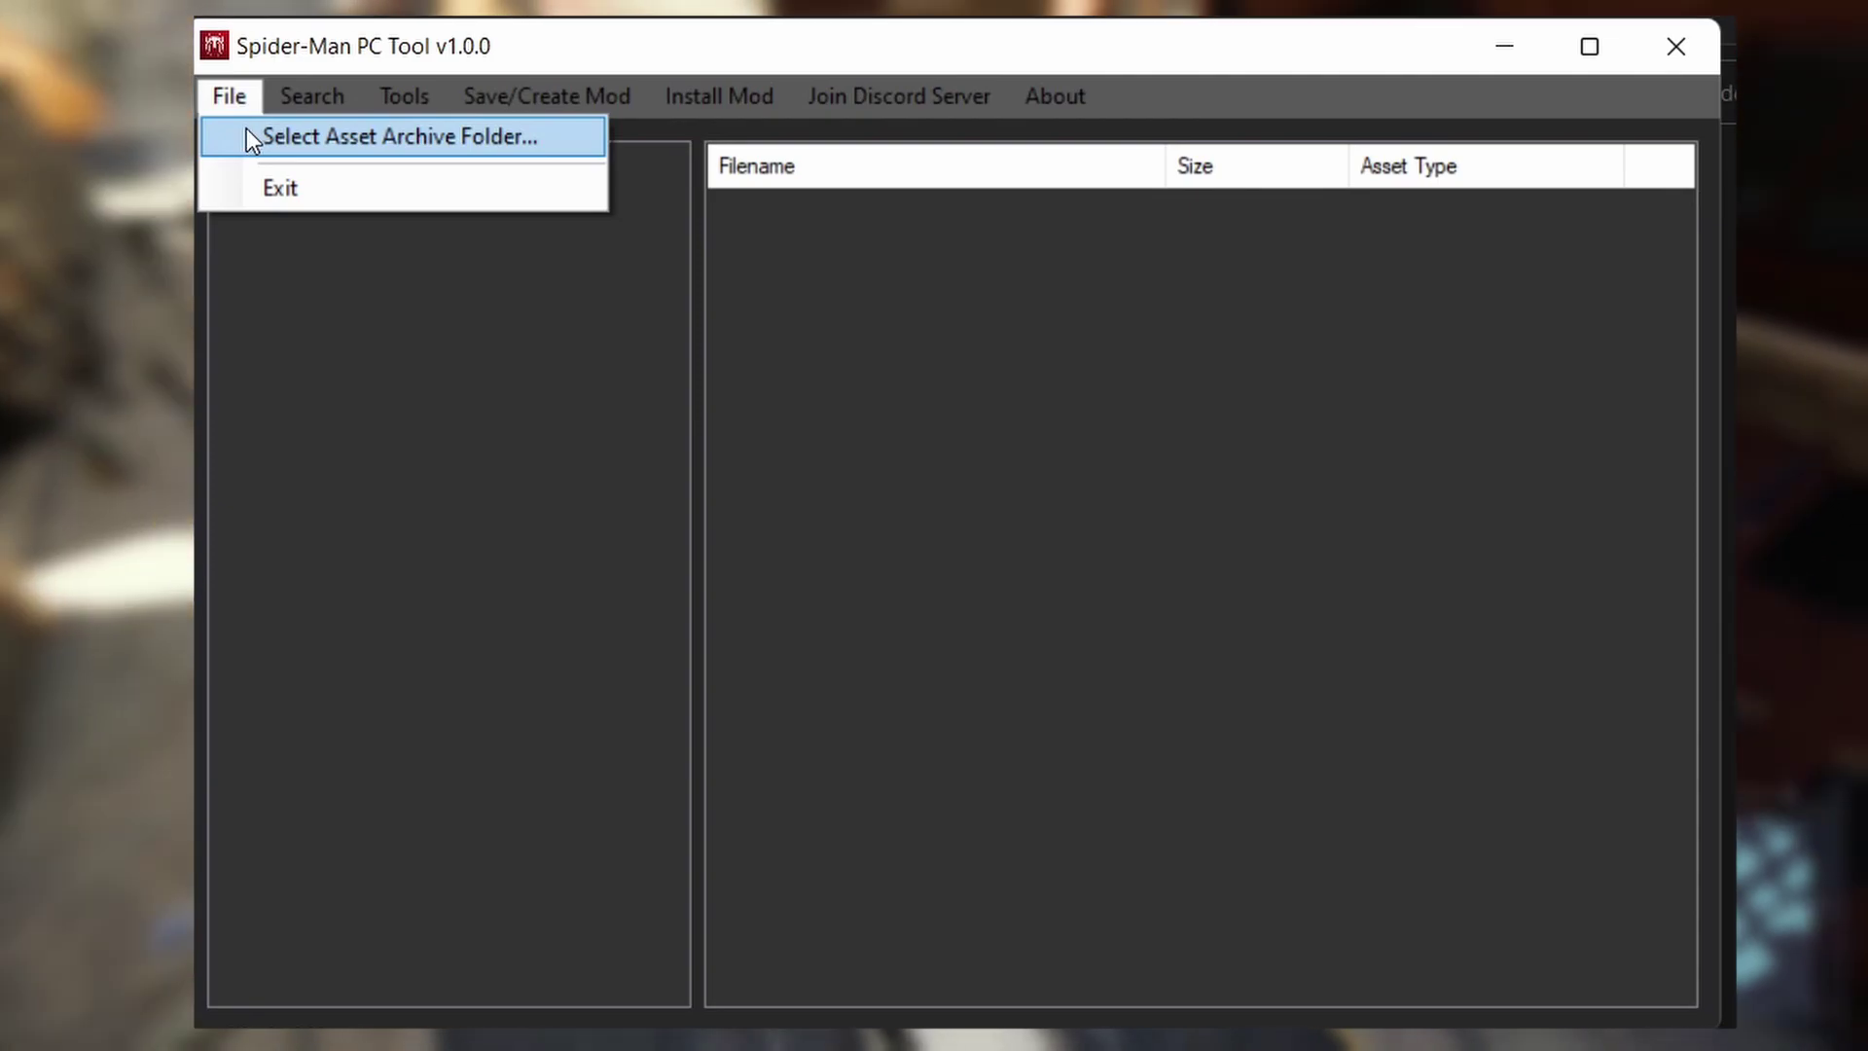
Set the asset archive folder to the Marvel's Spider-Man Remastered game folder on the Desktop
{"action": "left_click", "coordinate": [247, 130]}
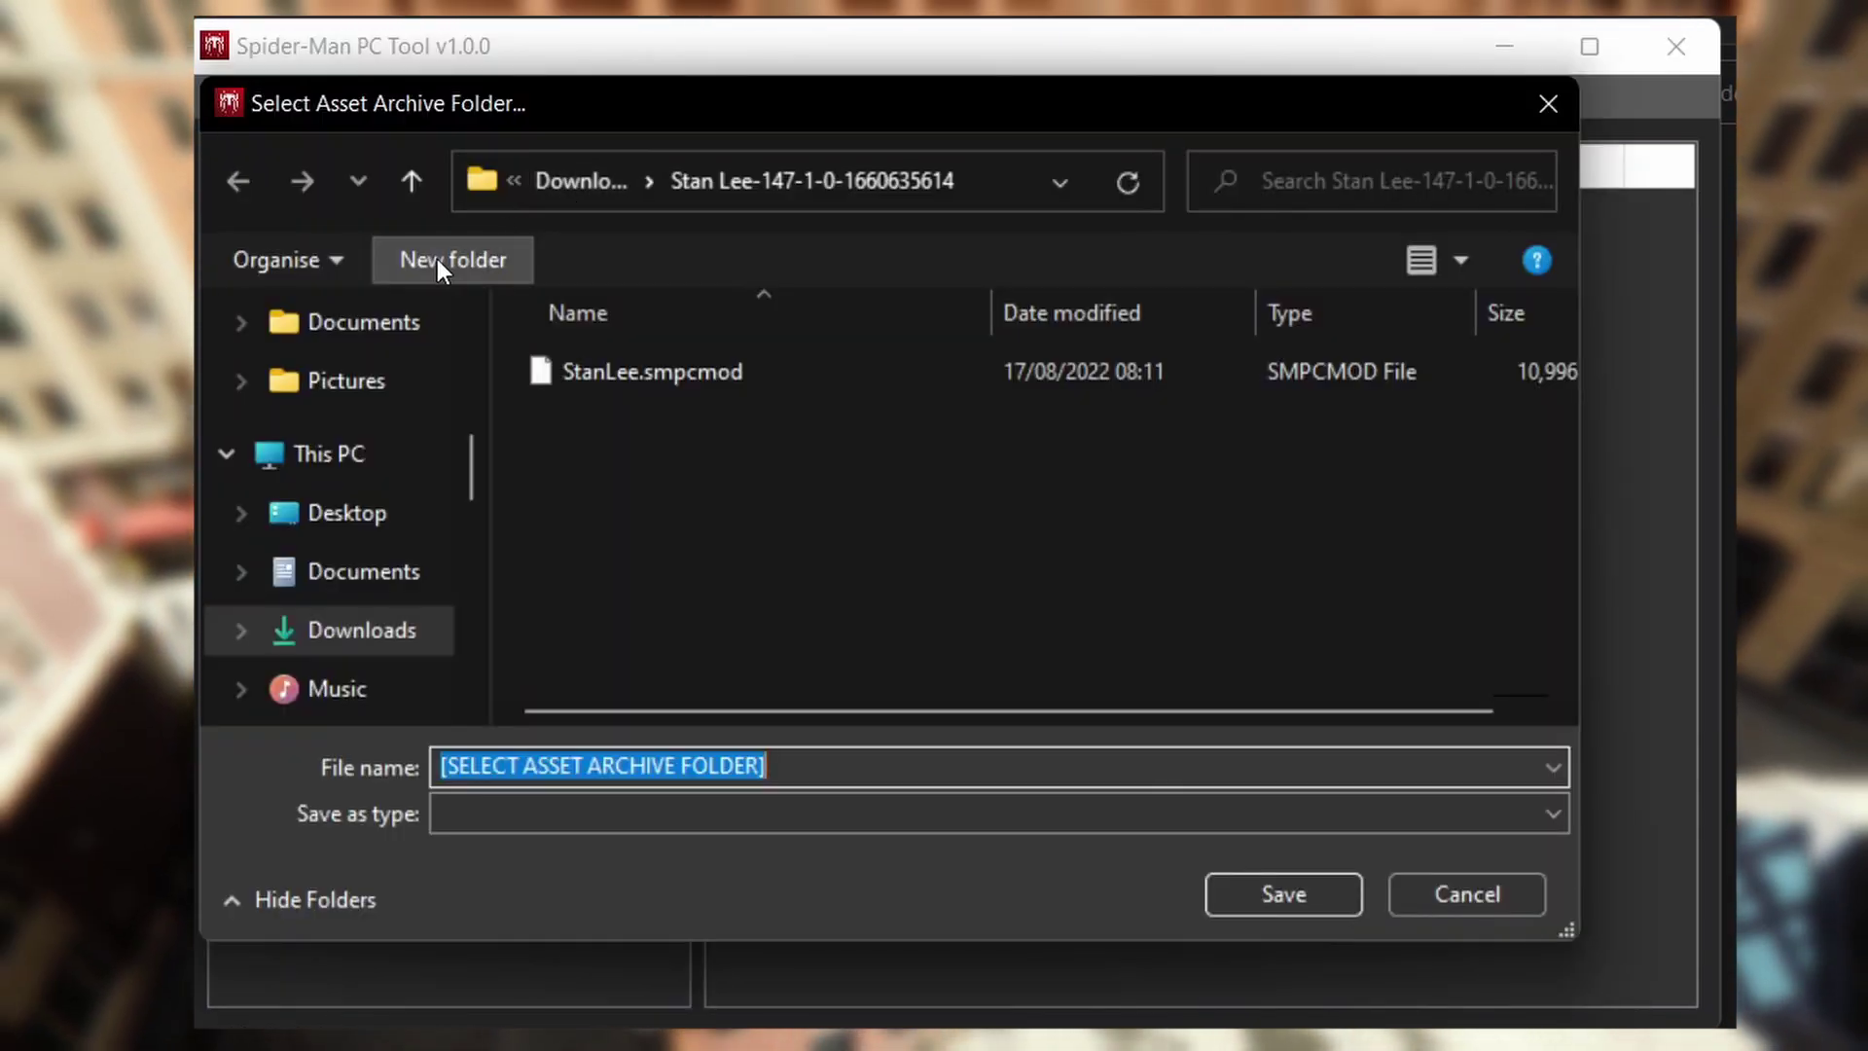
{"action": "scroll", "coordinate": [334, 408], "scroll_direction": "up", "scroll_amount": 5}
{"action": "left_click", "coordinate": [354, 407]}
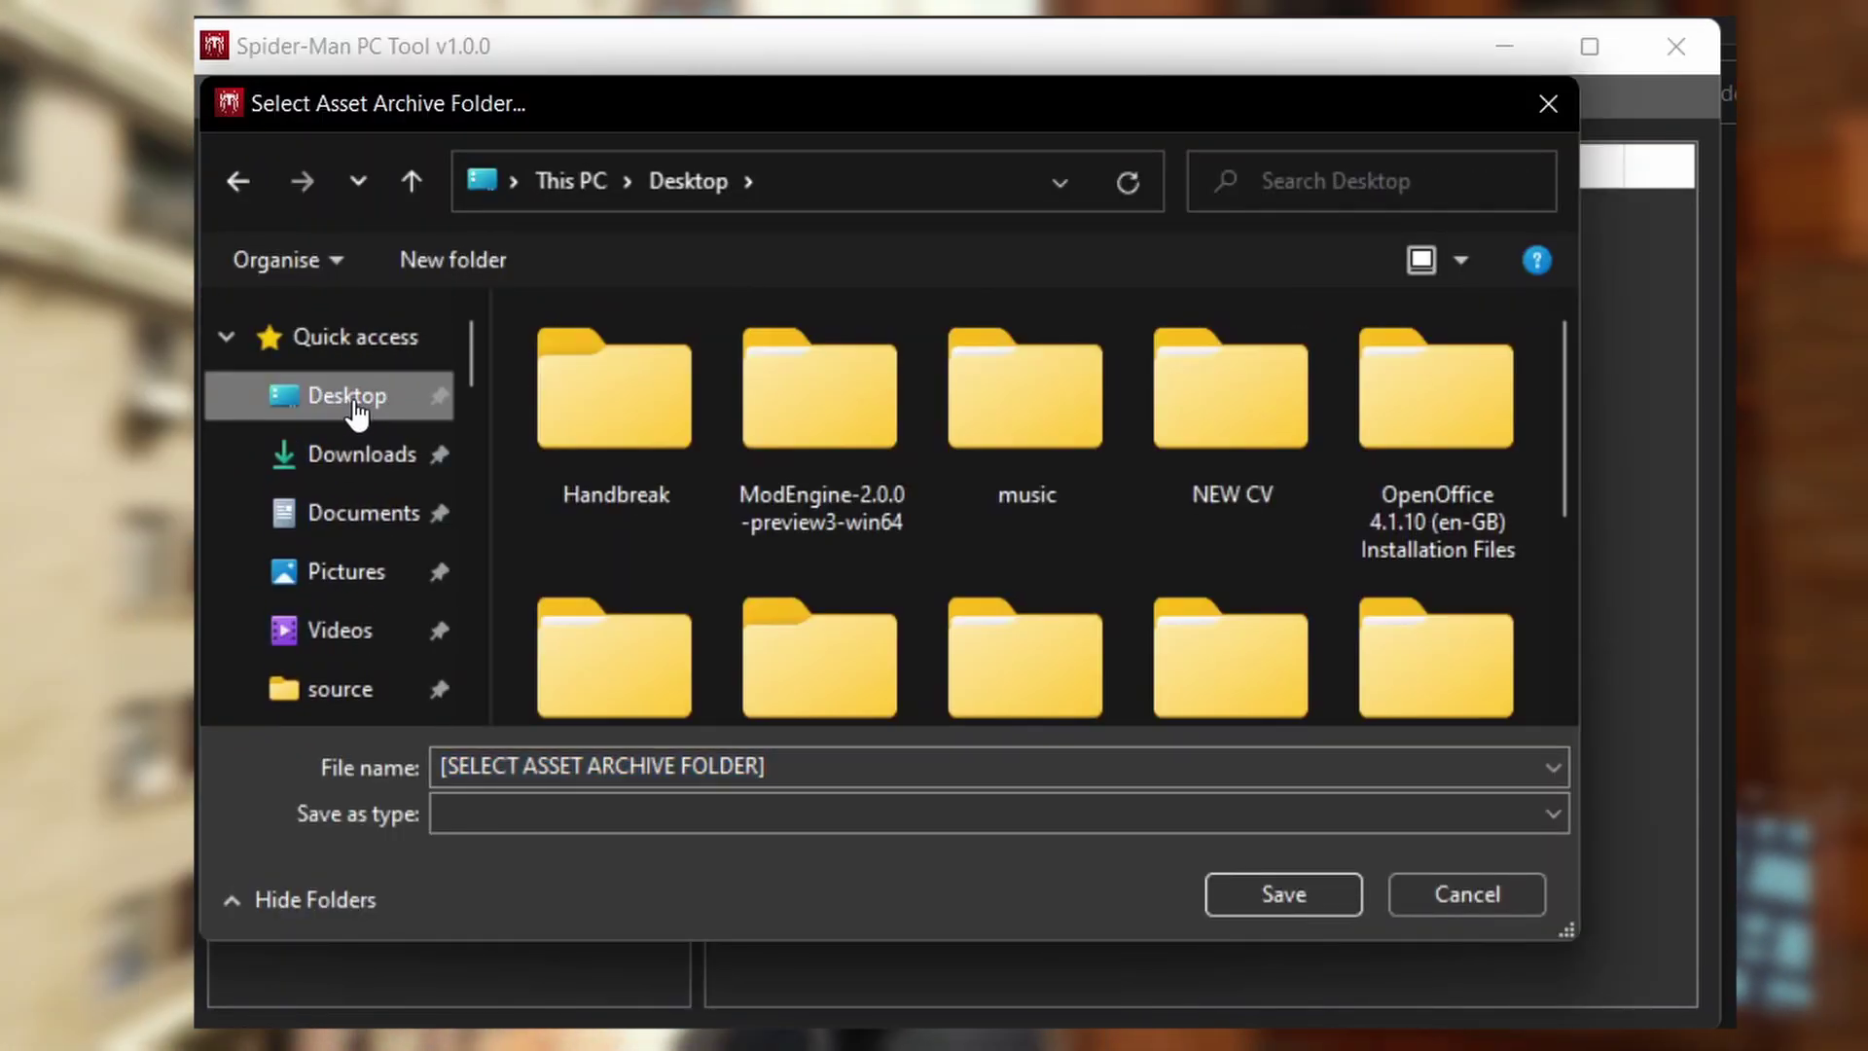
{"action": "scroll", "coordinate": [1311, 498], "scroll_direction": "down", "scroll_amount": 1}
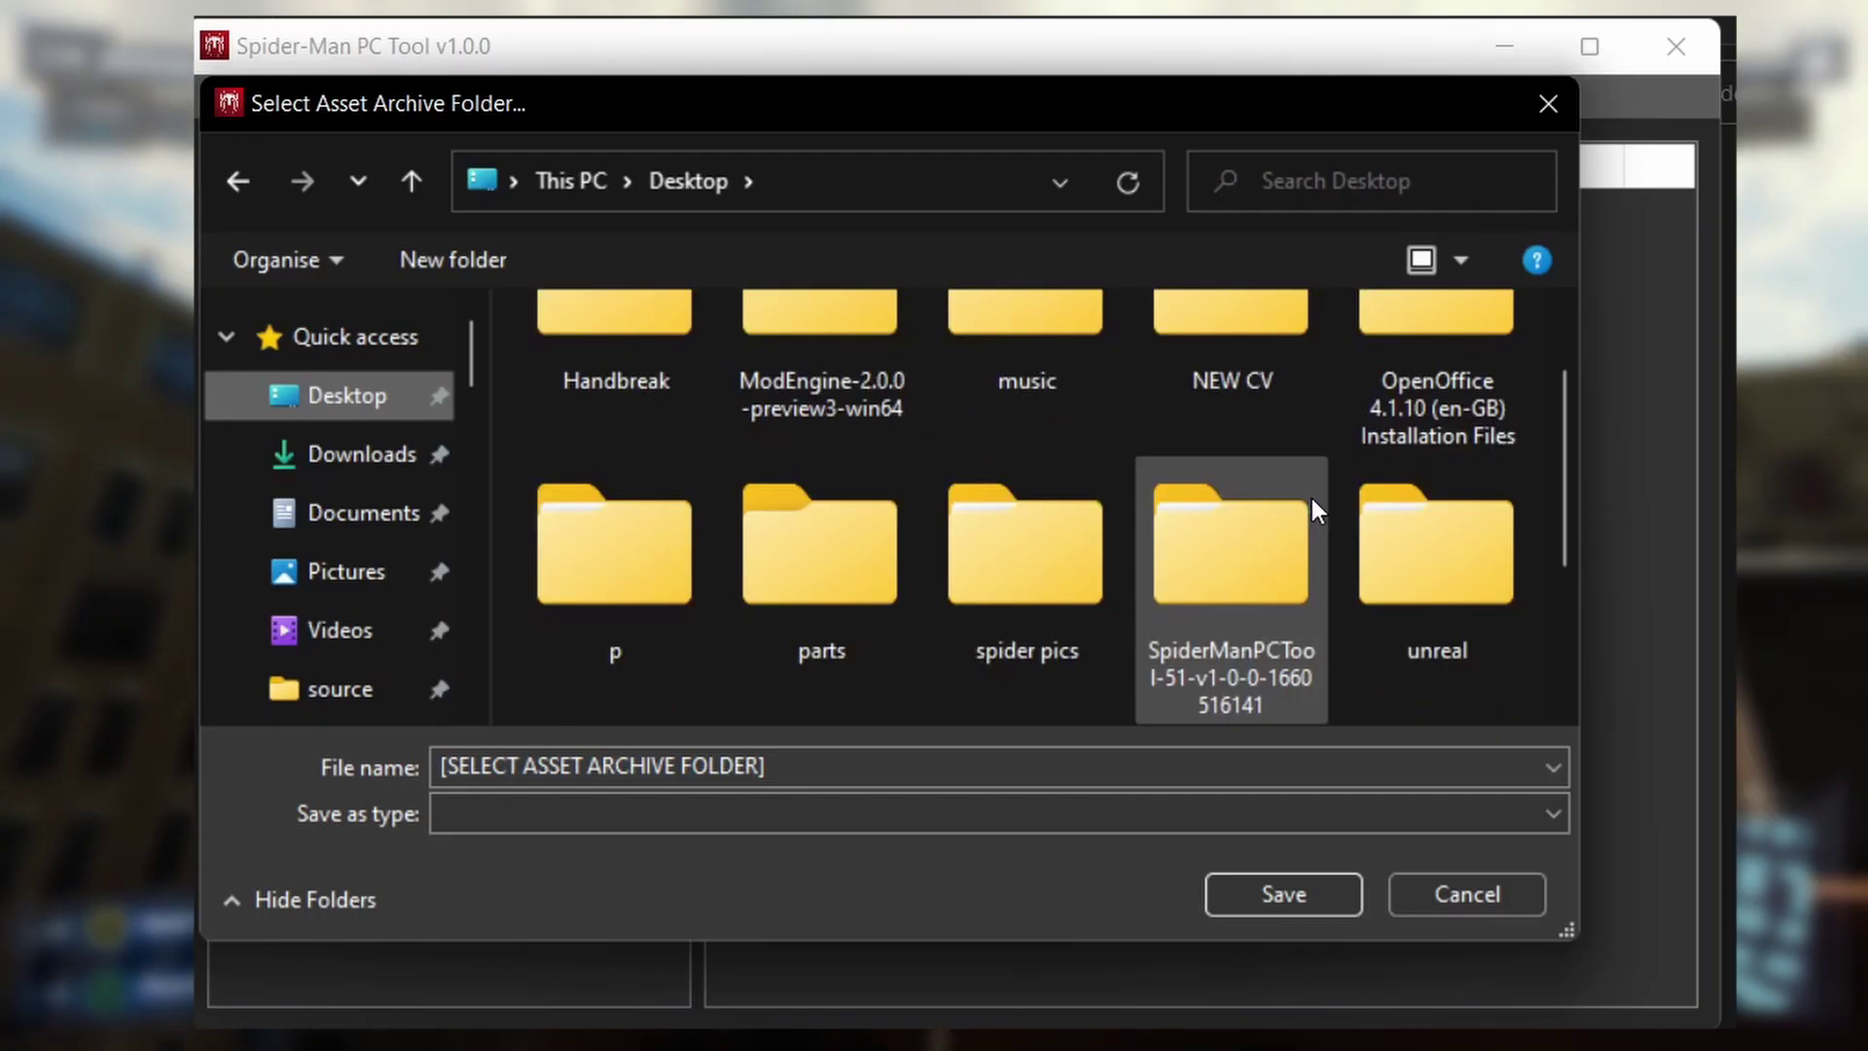
{"action": "scroll", "coordinate": [1274, 540], "scroll_direction": "down", "scroll_amount": 2}
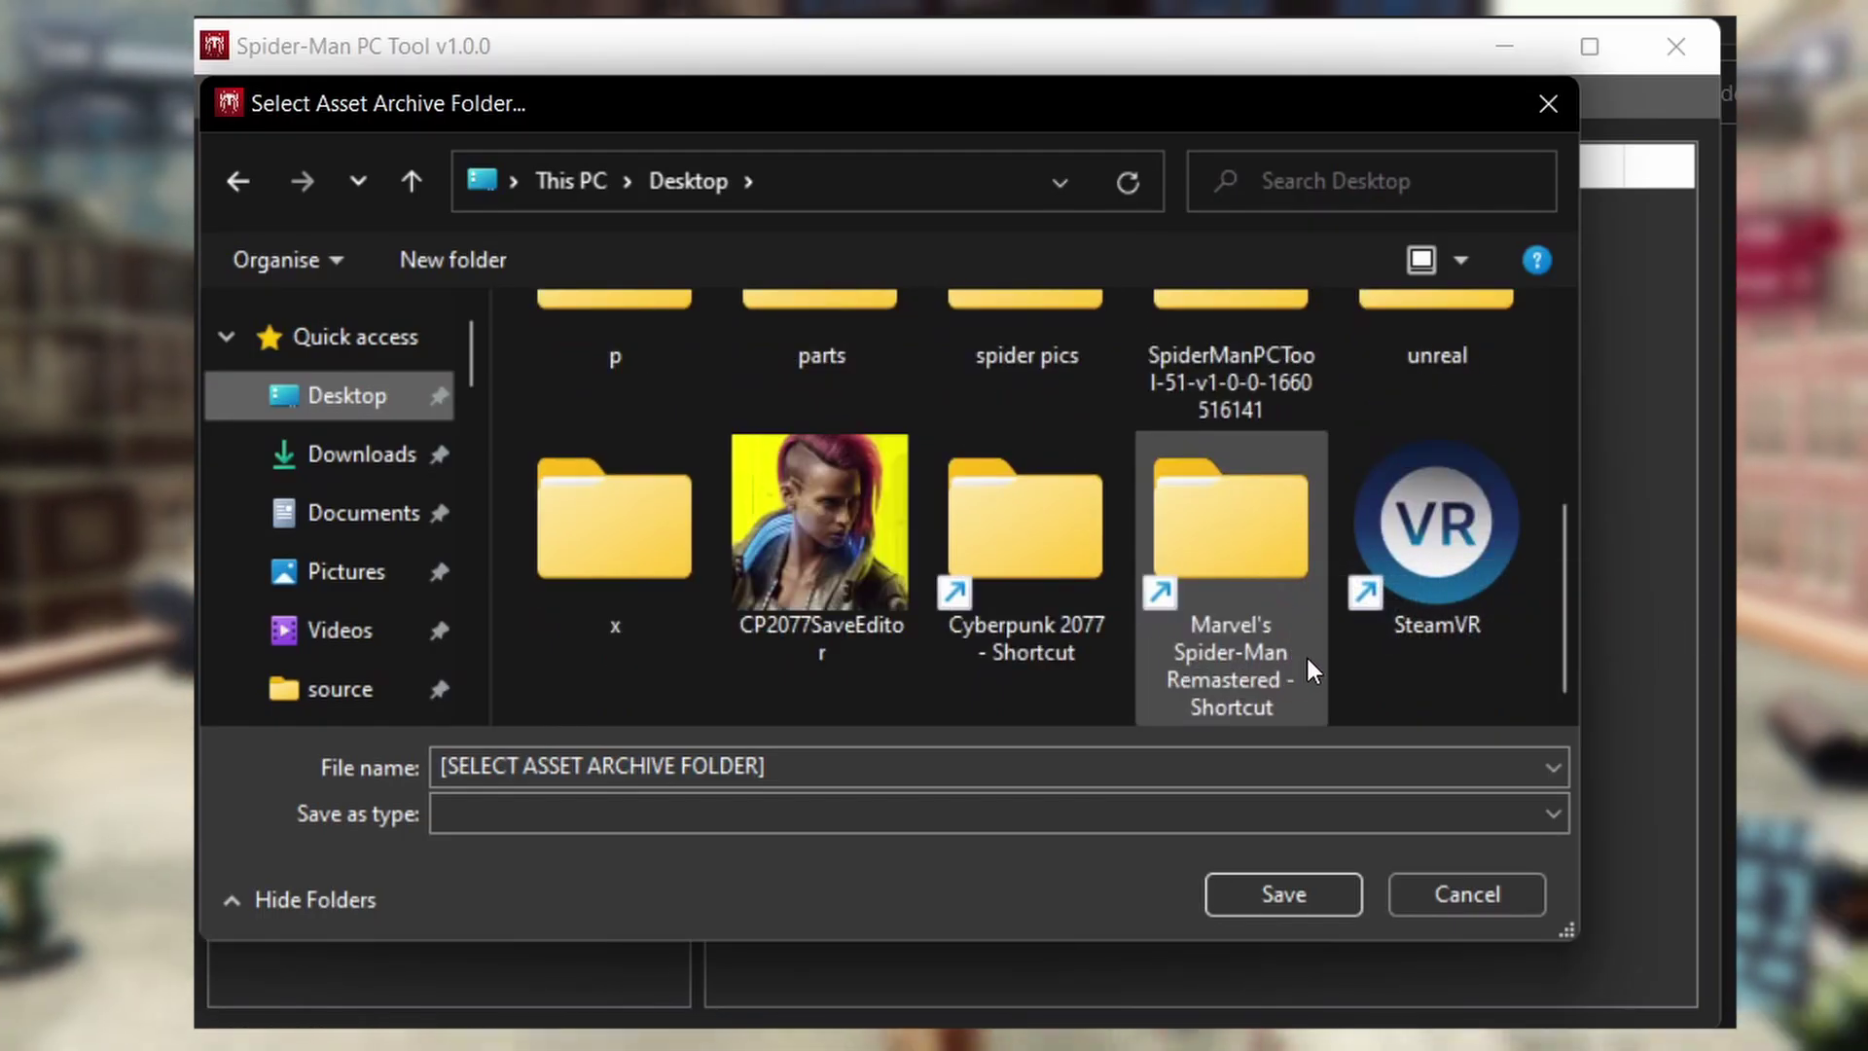
{"action": "double_click", "coordinate": [1262, 564]}
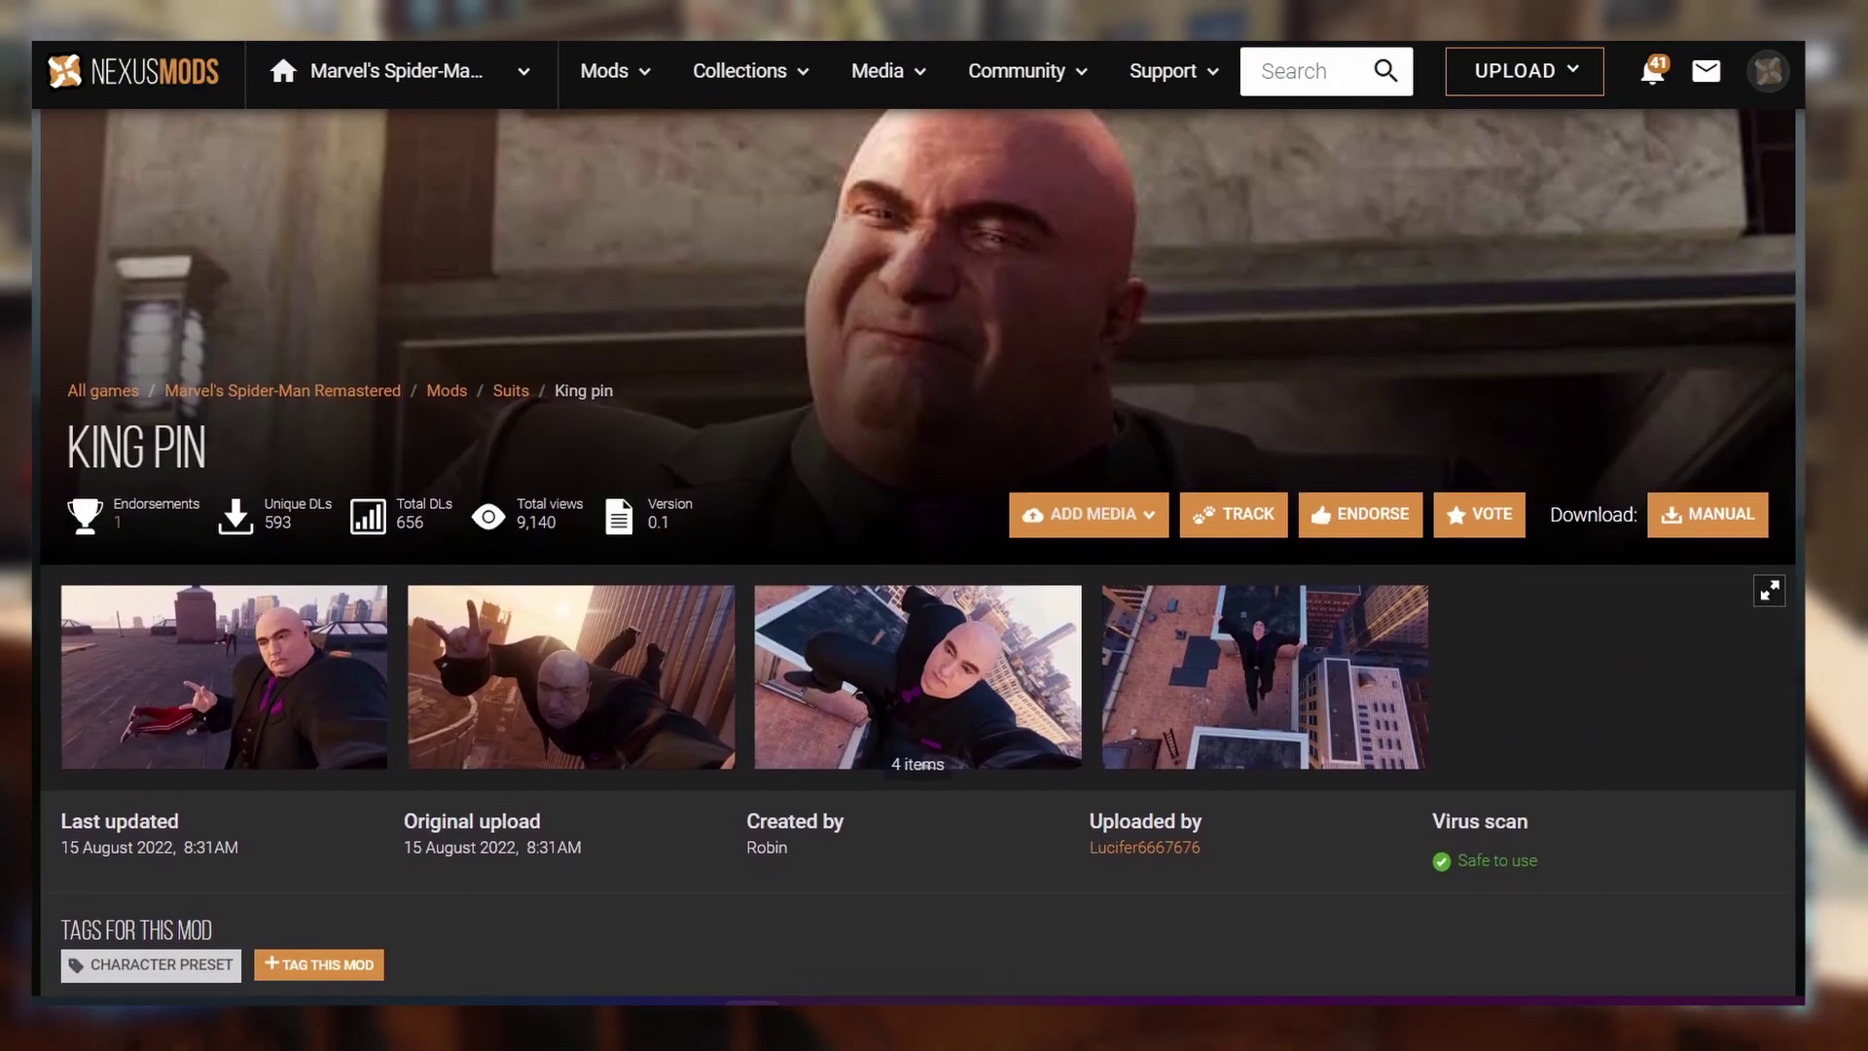
Download the KingPin mod archive via Slow Download and dismiss the 7-Zip error
{"action": "scroll", "coordinate": [918, 545], "scroll_direction": "down", "scroll_amount": 5}
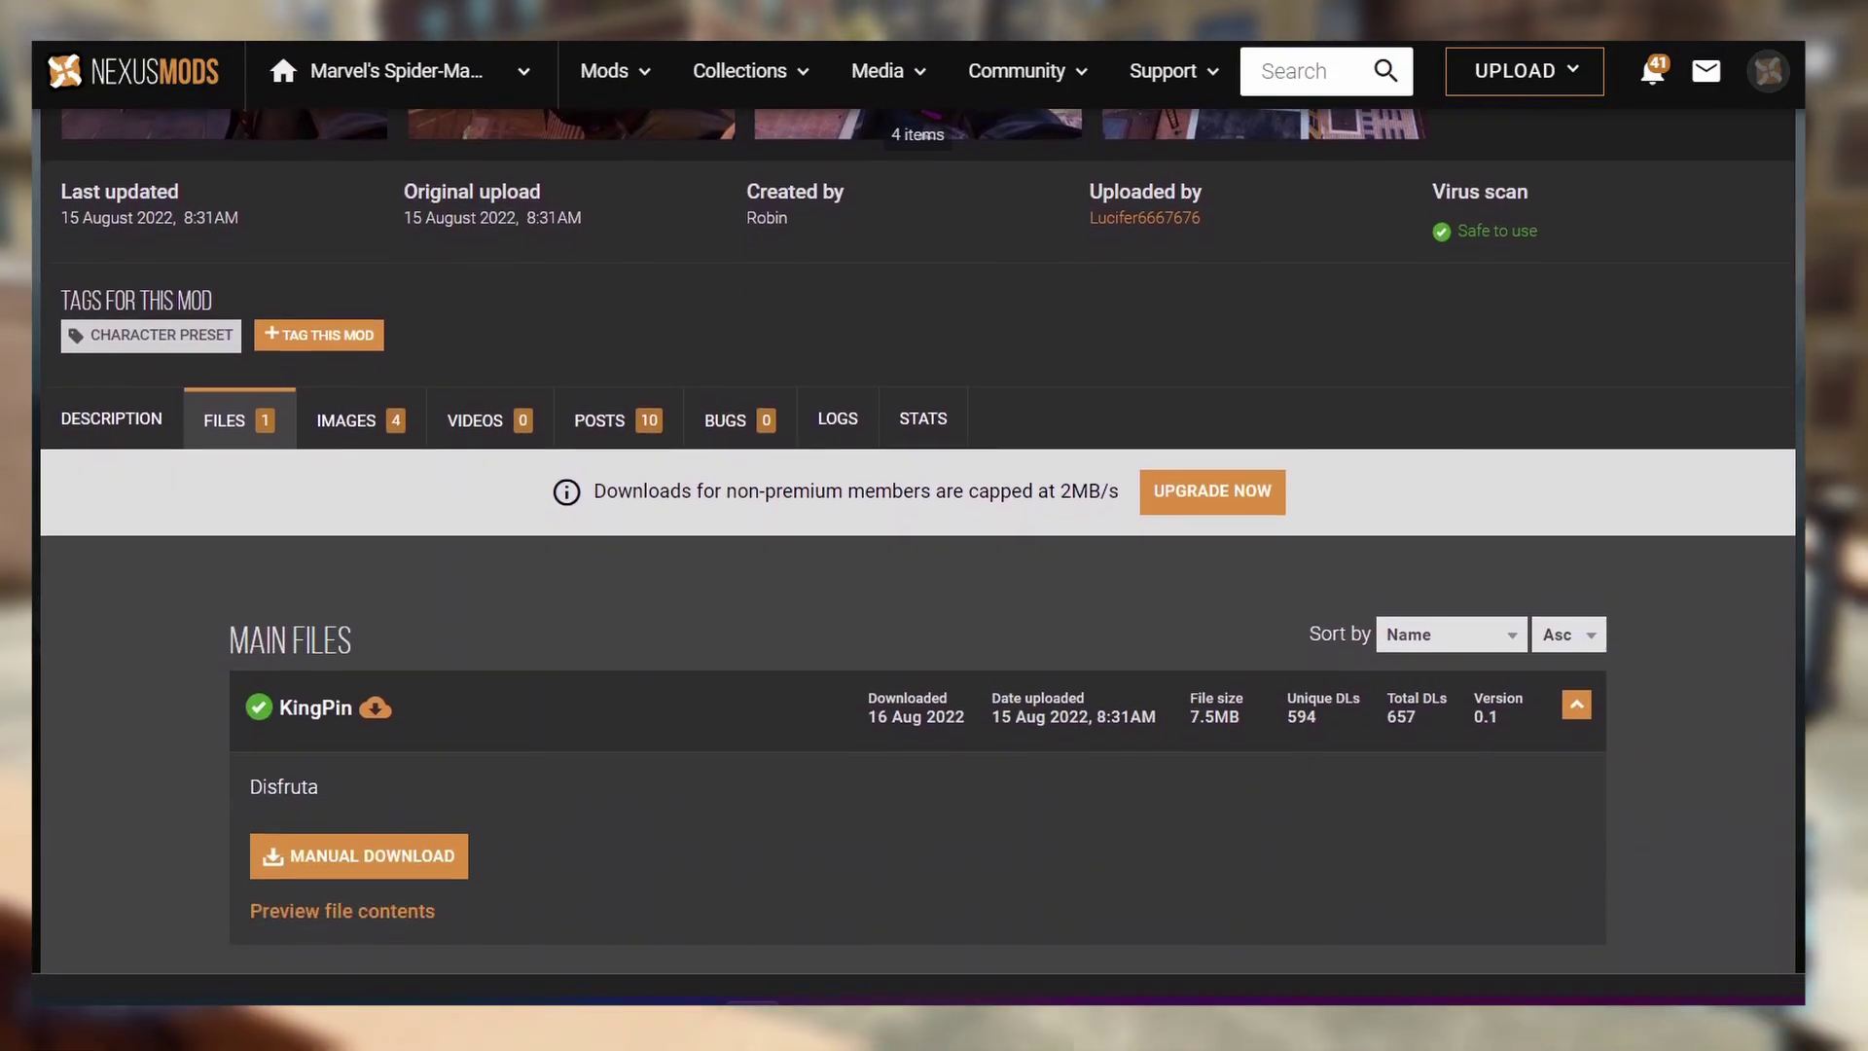
{"action": "scroll", "coordinate": [1713, 416], "scroll_direction": "down", "scroll_amount": 1}
{"action": "left_click", "coordinate": [413, 793]}
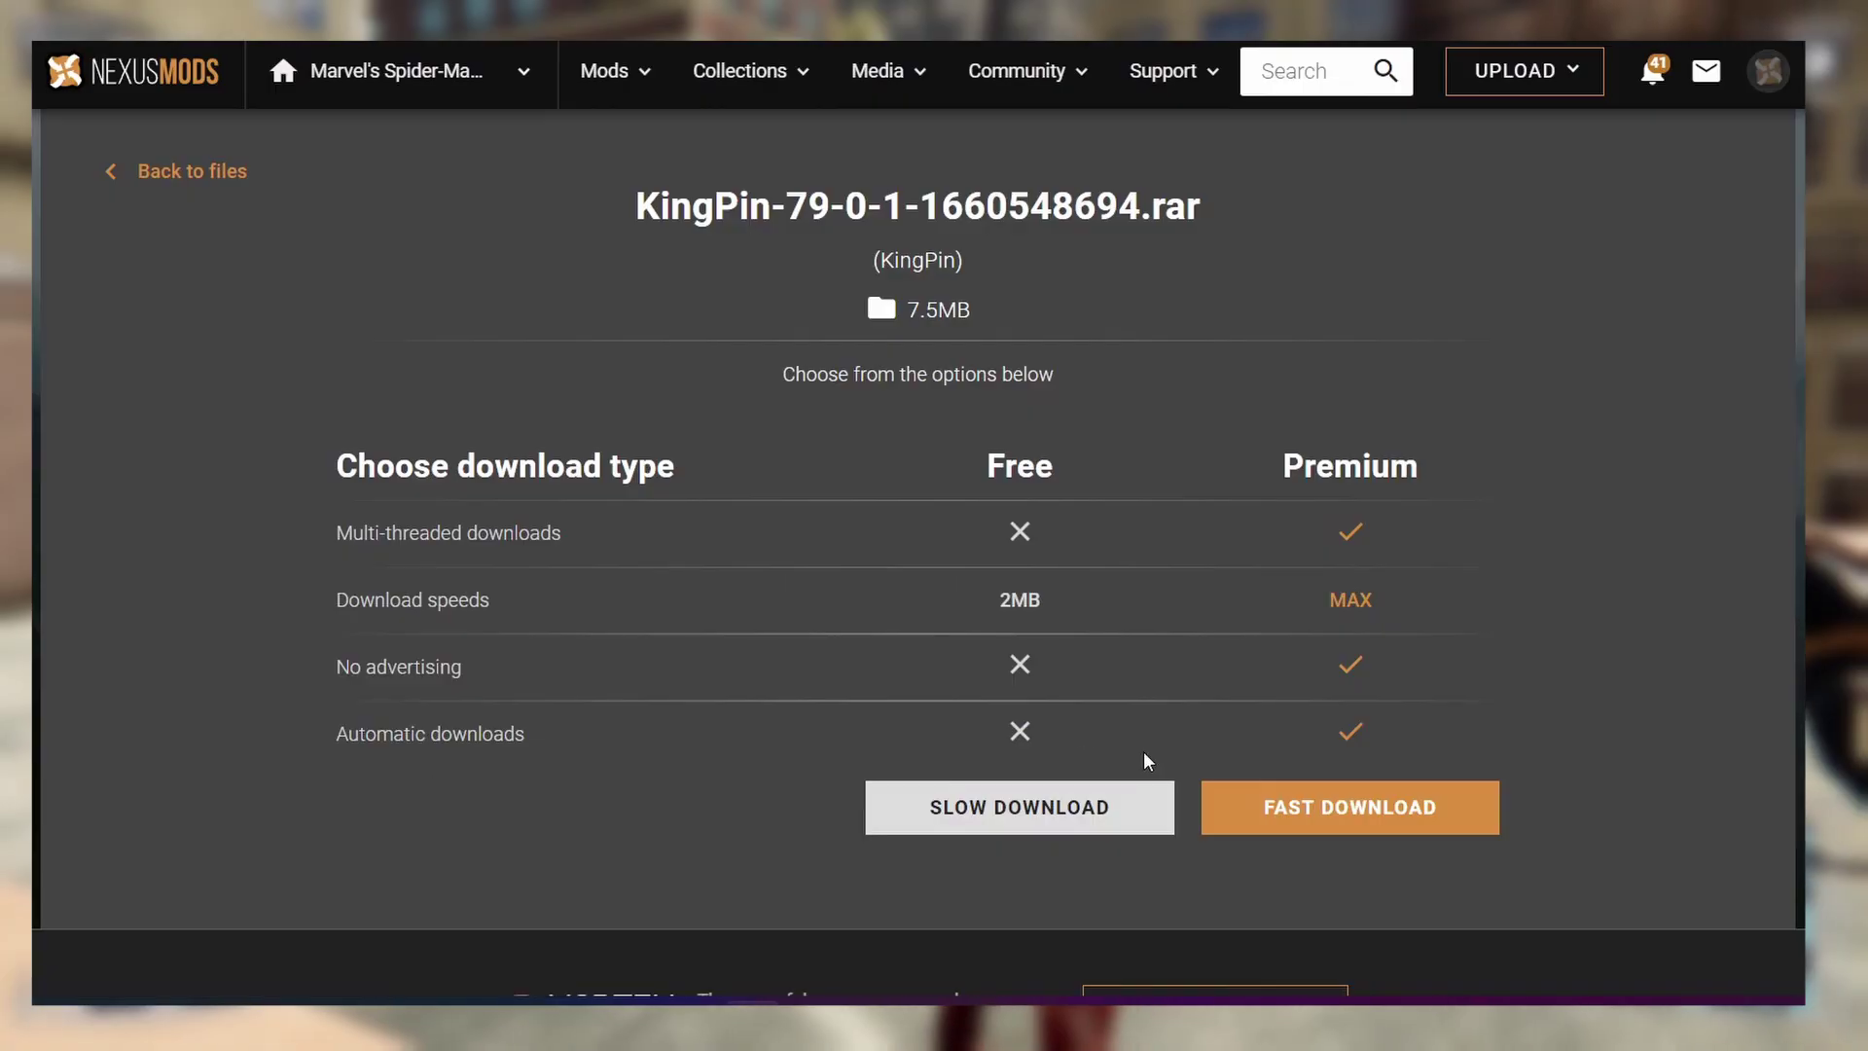
{"action": "left_click", "coordinate": [1093, 805]}
{"action": "left_click", "coordinate": [1113, 550]}
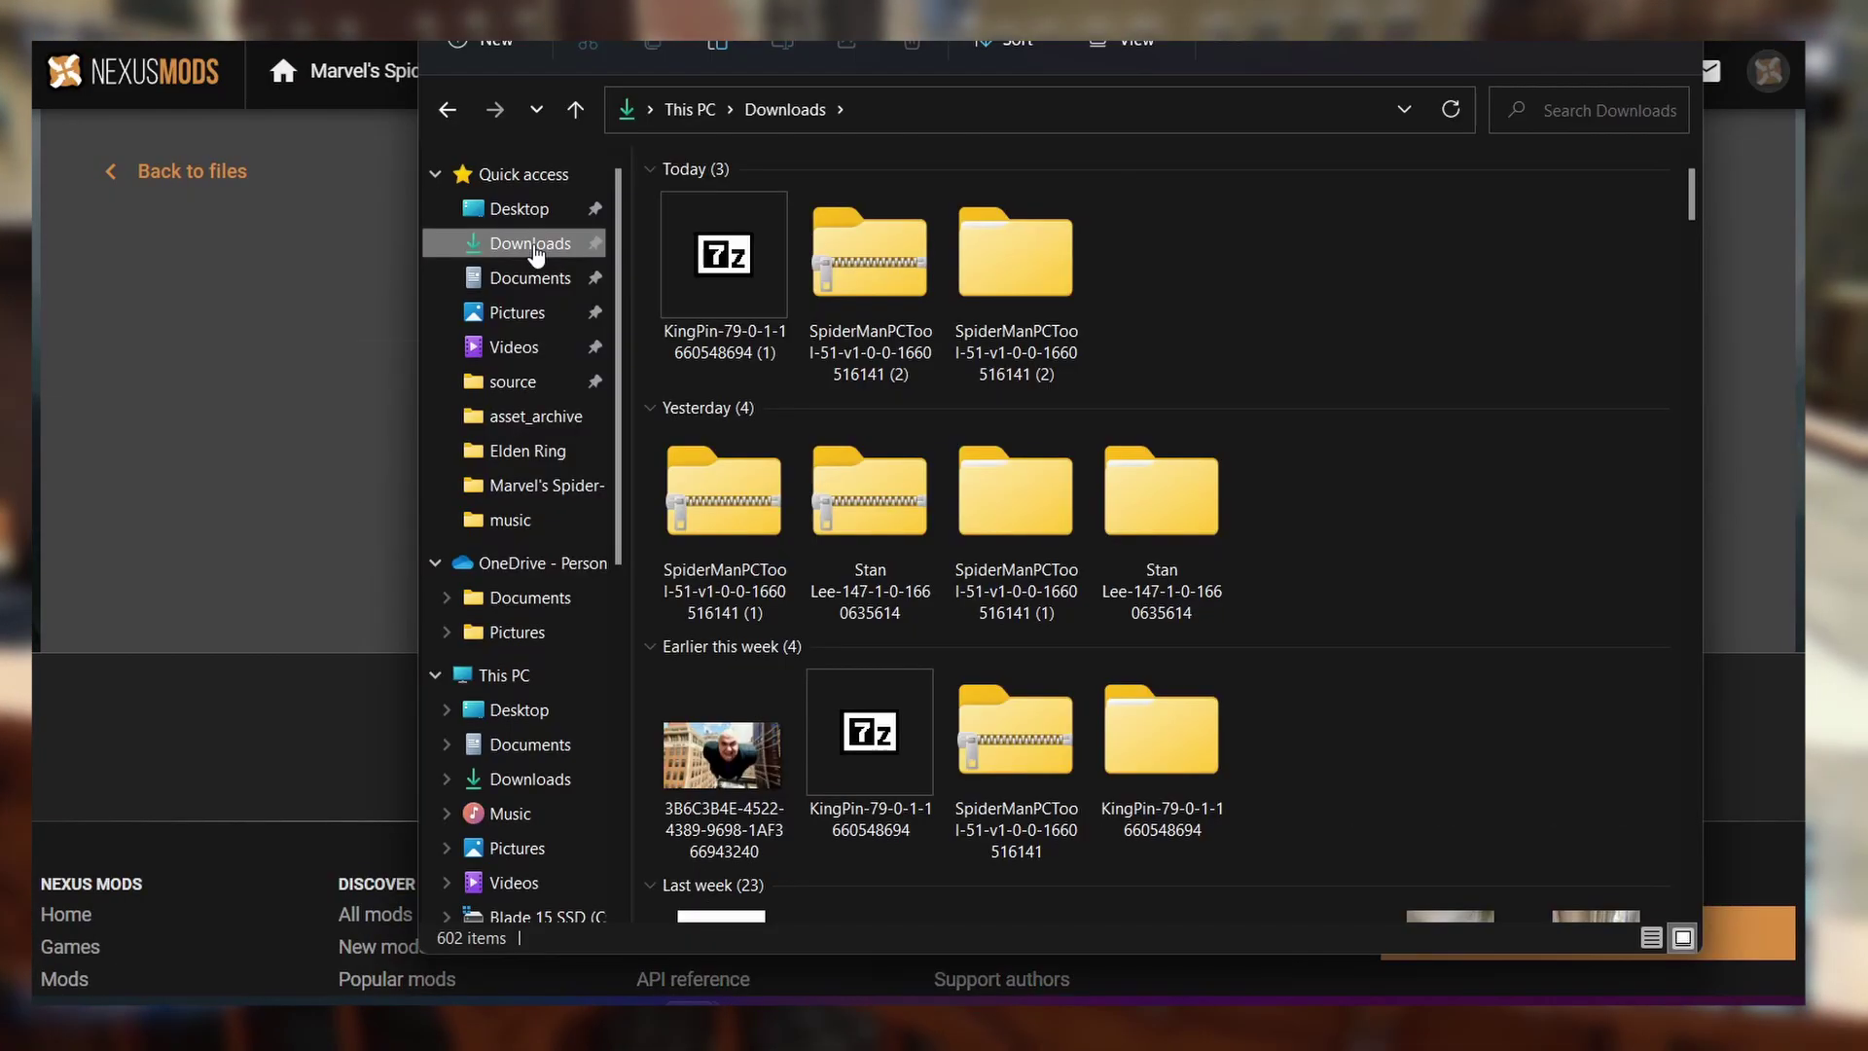
Extract the KingPin archive with 7-Zip and open the folder containing KingPin.smpcmod and slot1-s.save
{"action": "right_click", "coordinate": [743, 259]}
{"action": "key", "text": "Escape"}
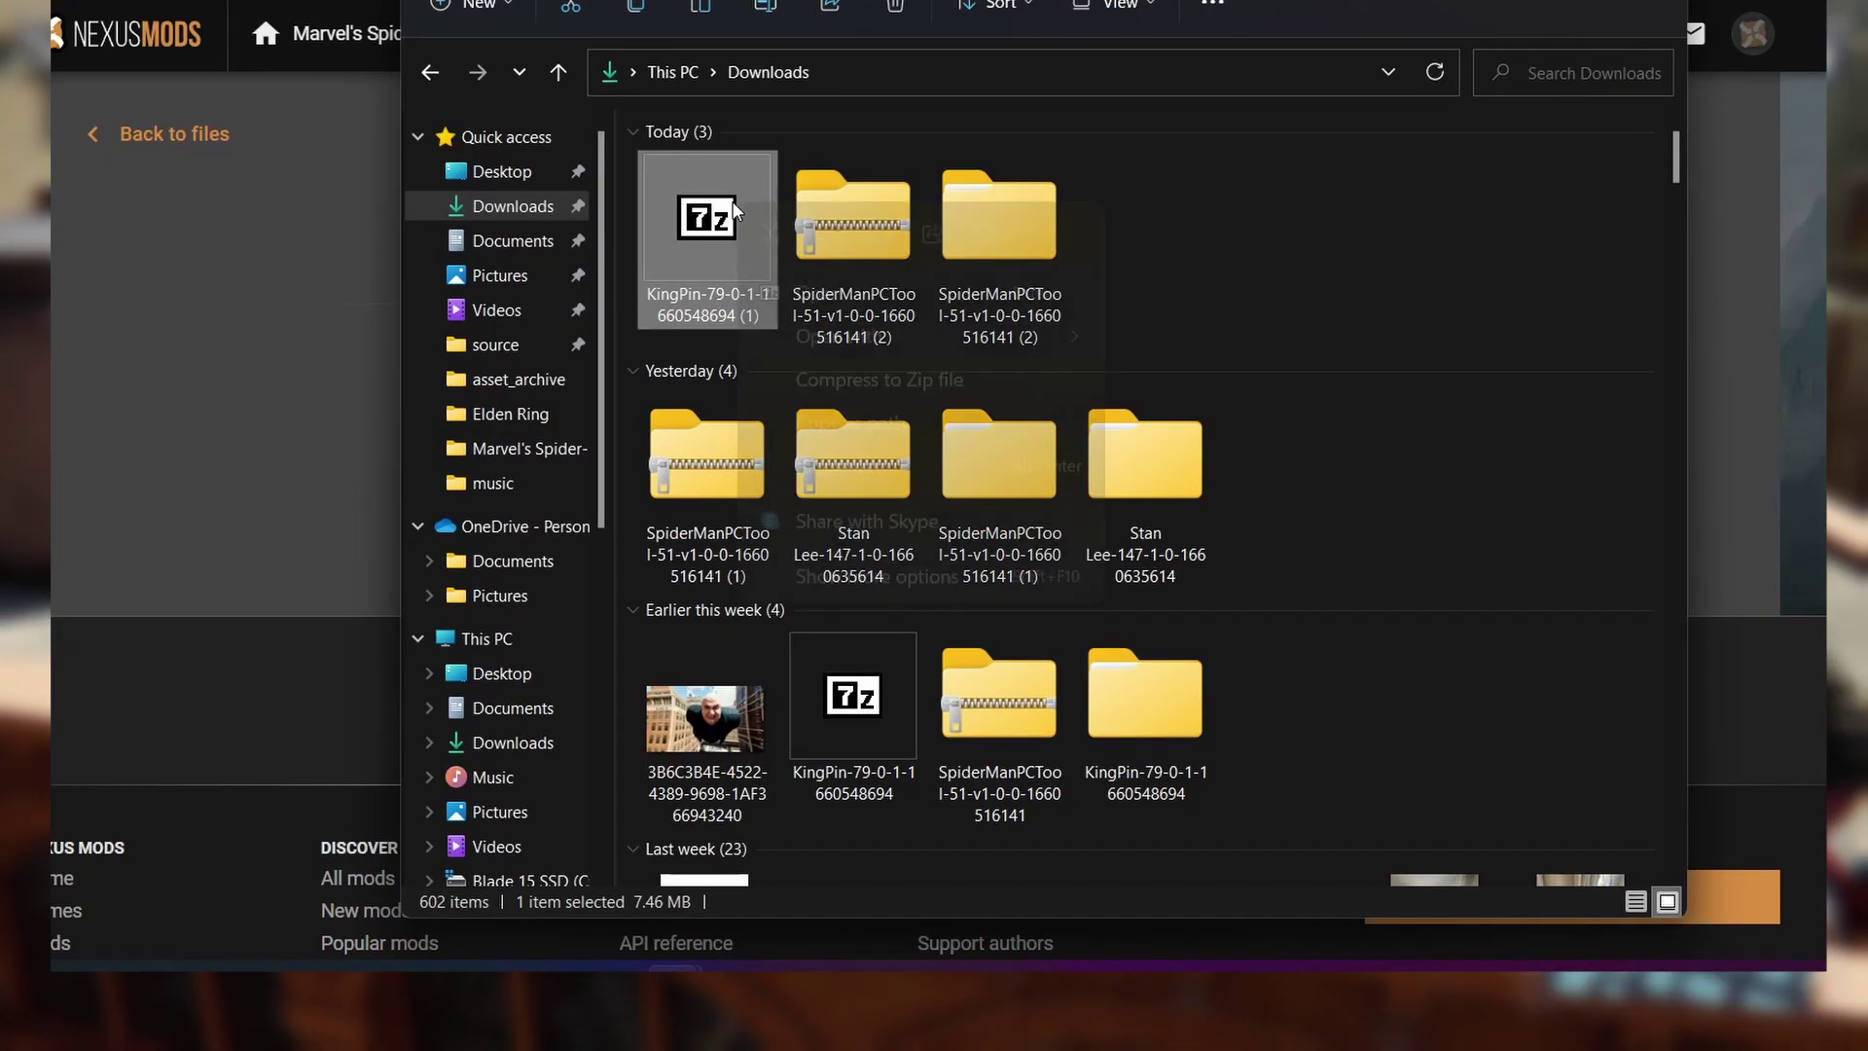
{"action": "right_click", "coordinate": [751, 238]}
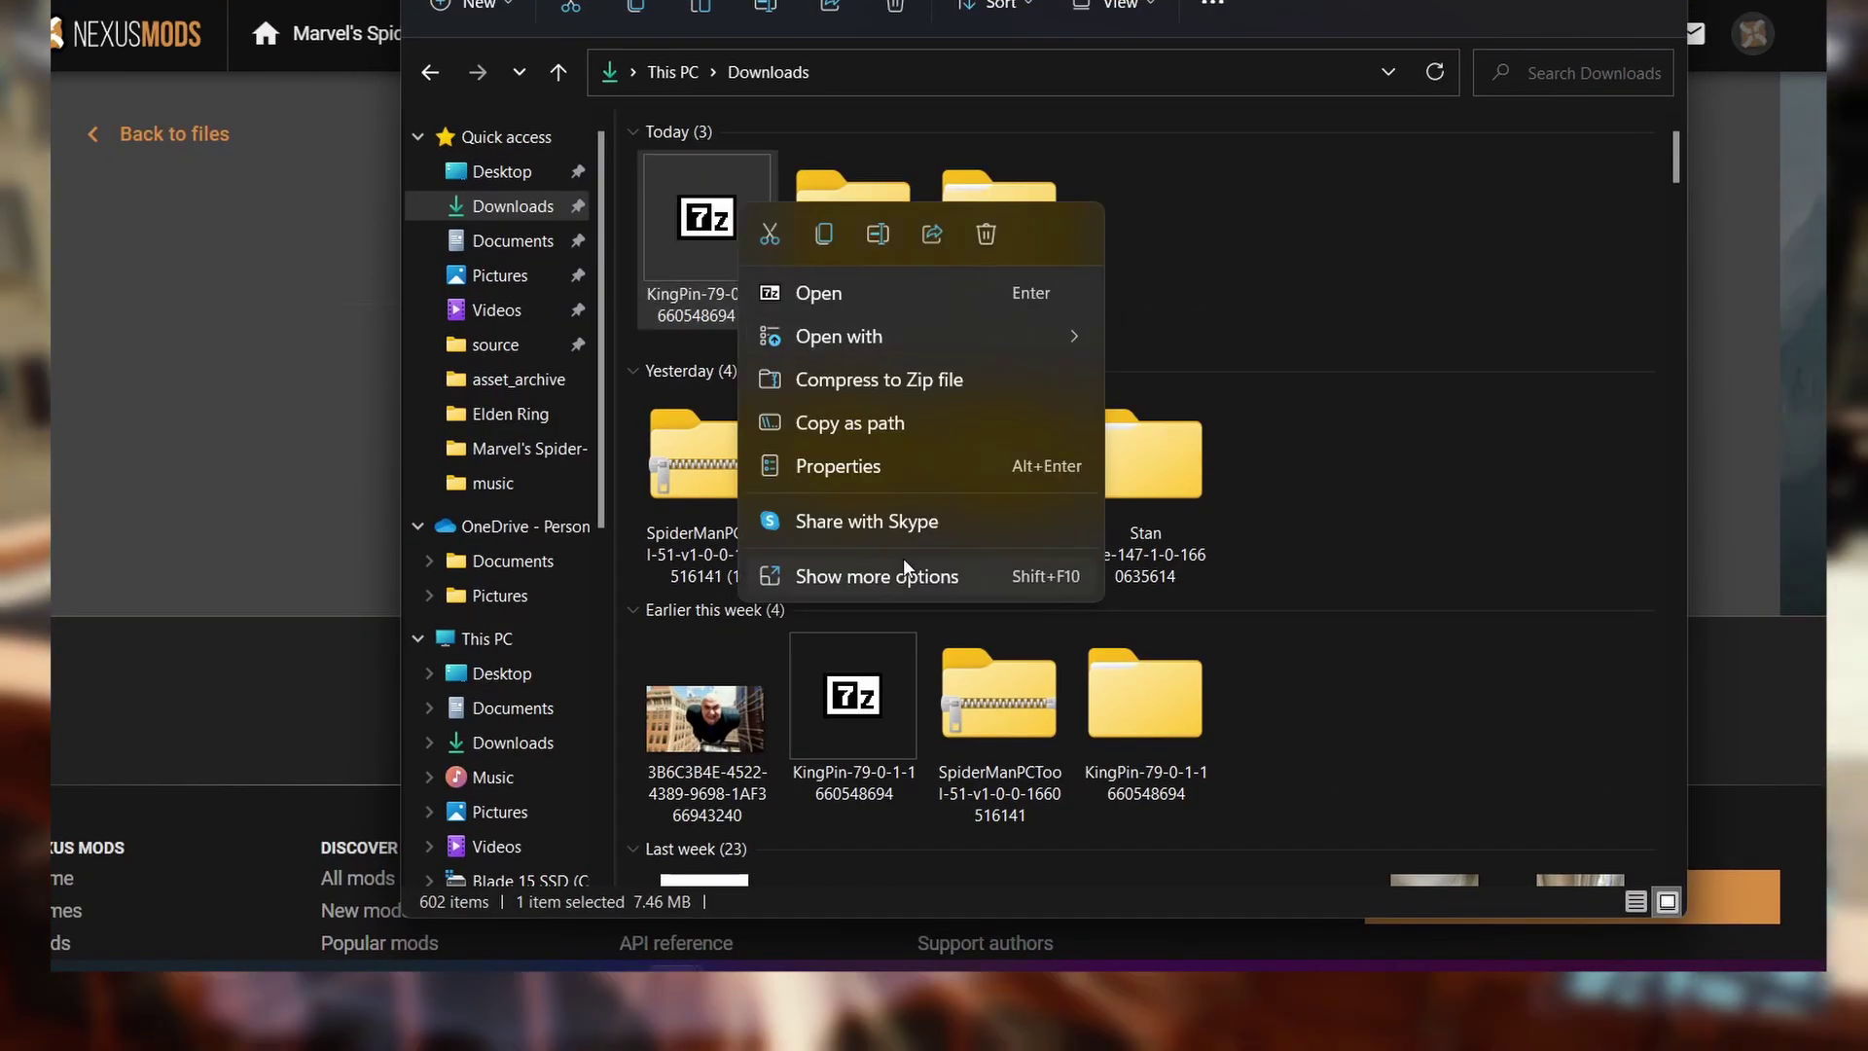
{"action": "left_click", "coordinate": [910, 572]}
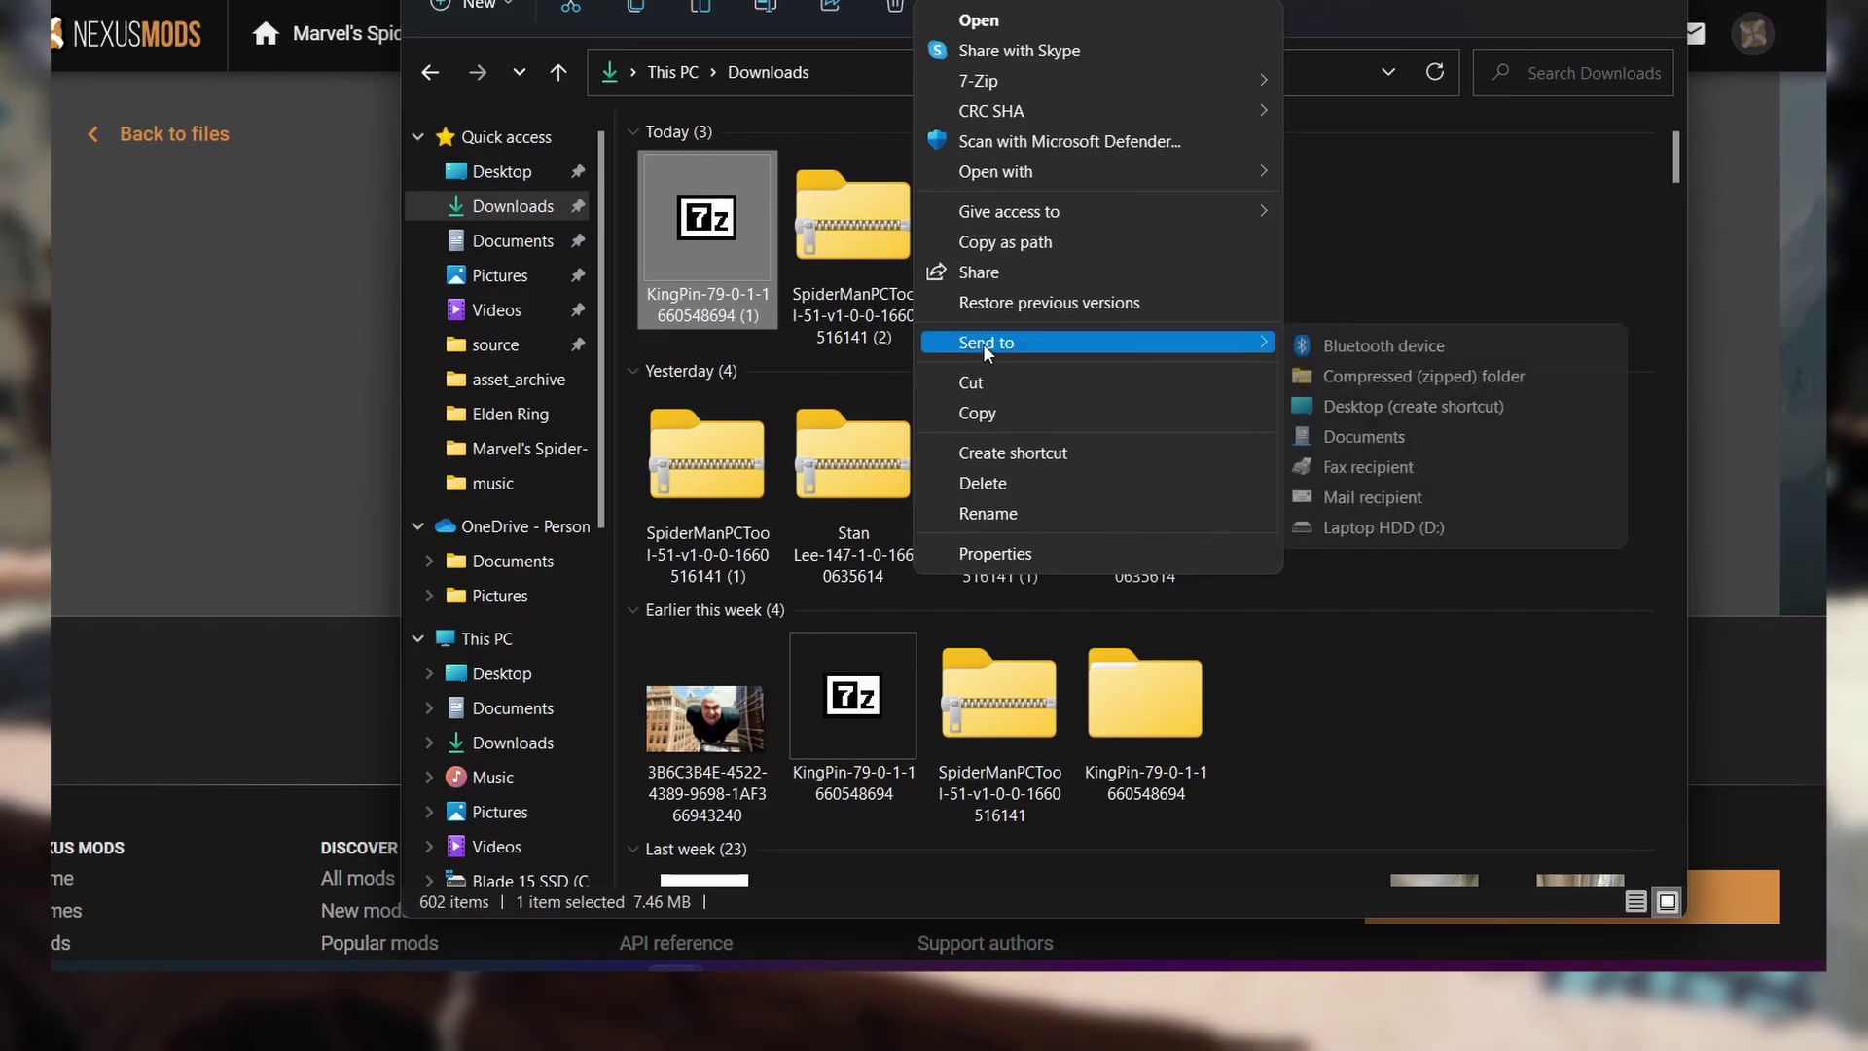
{"action": "mouse_move", "coordinate": [1158, 90]}
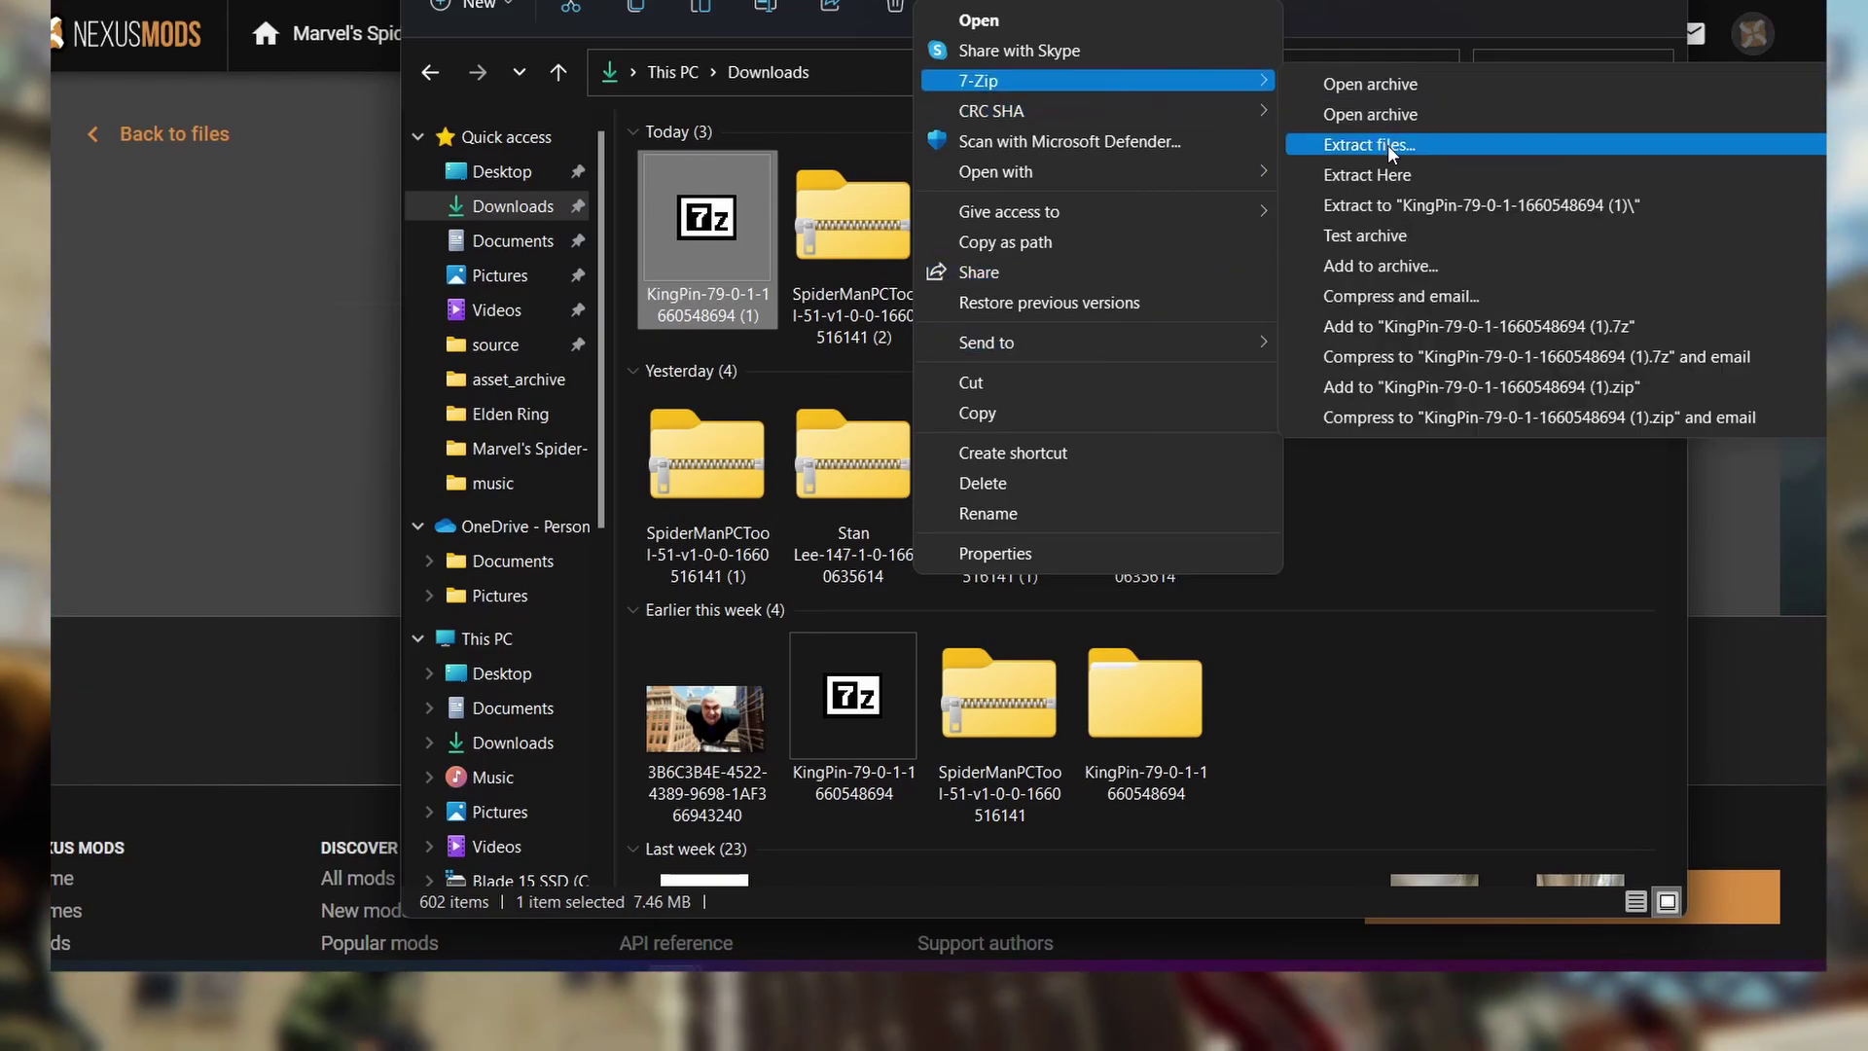
{"action": "left_click", "coordinate": [1382, 144]}
{"action": "left_click", "coordinate": [894, 588]}
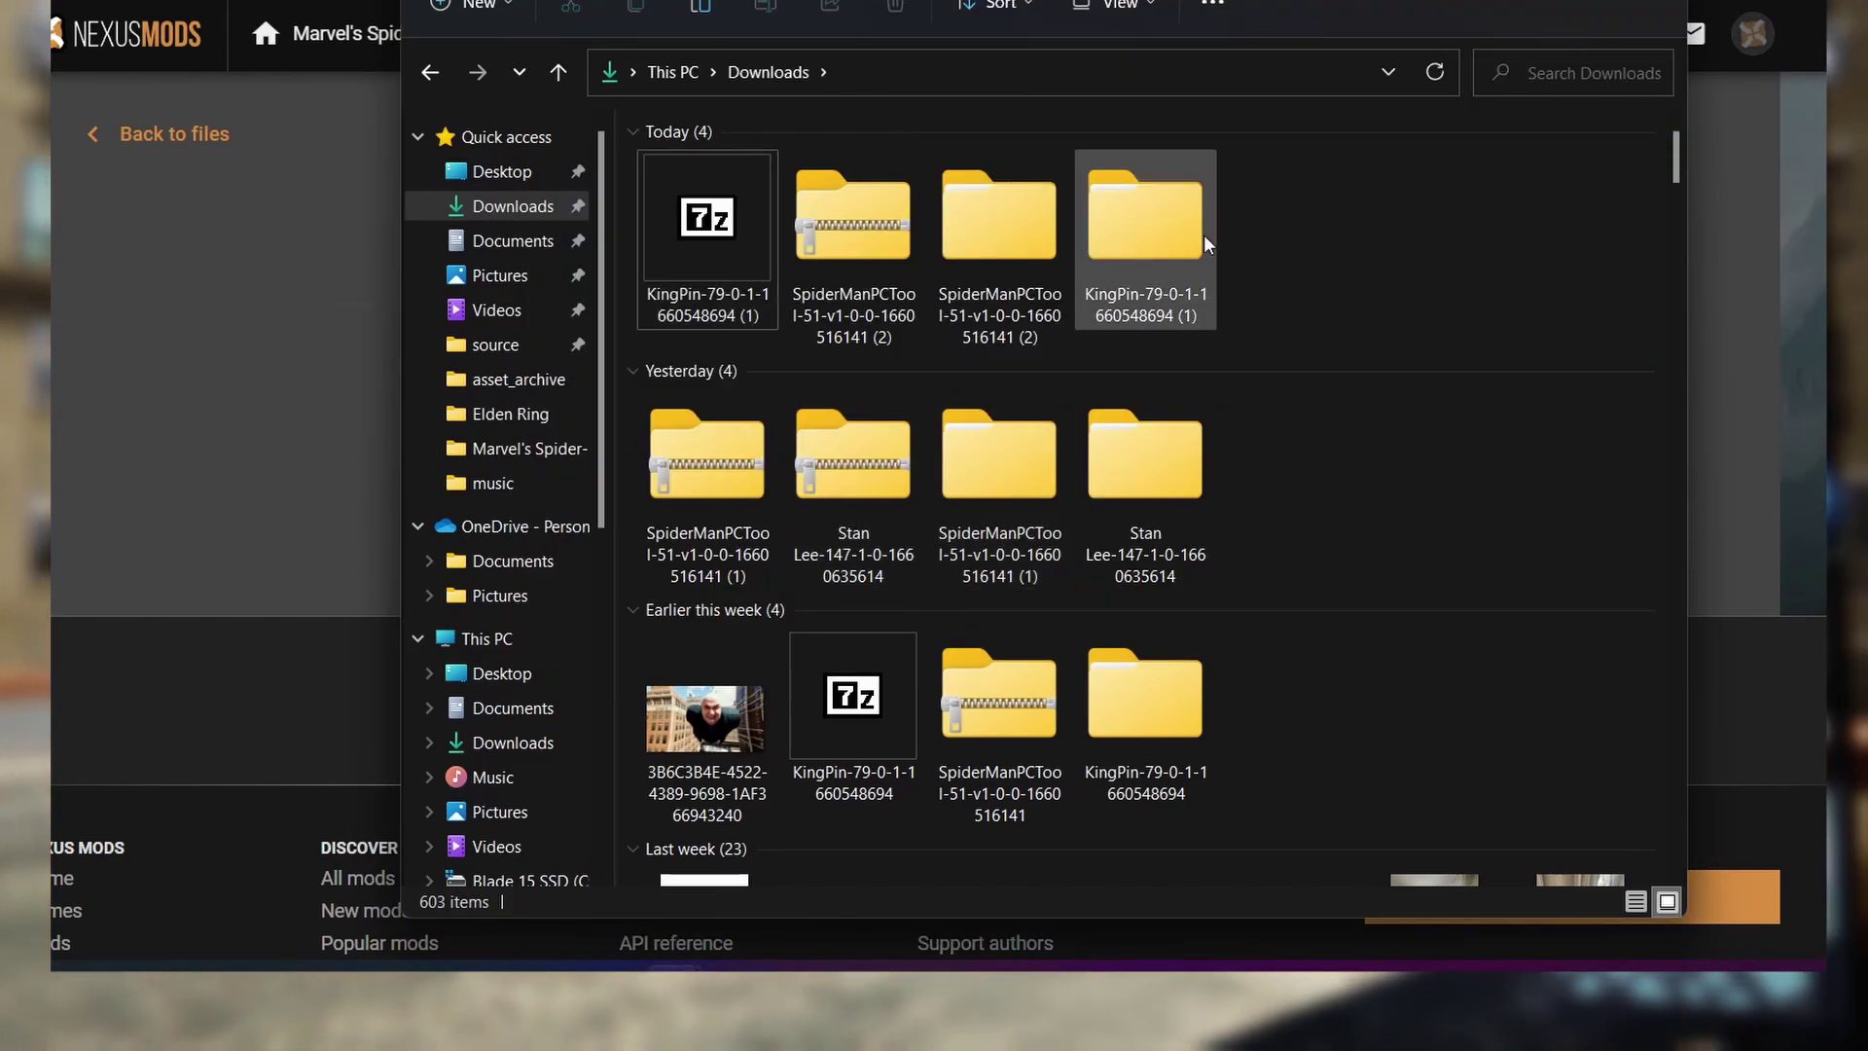
{"action": "double_click", "coordinate": [1163, 234]}
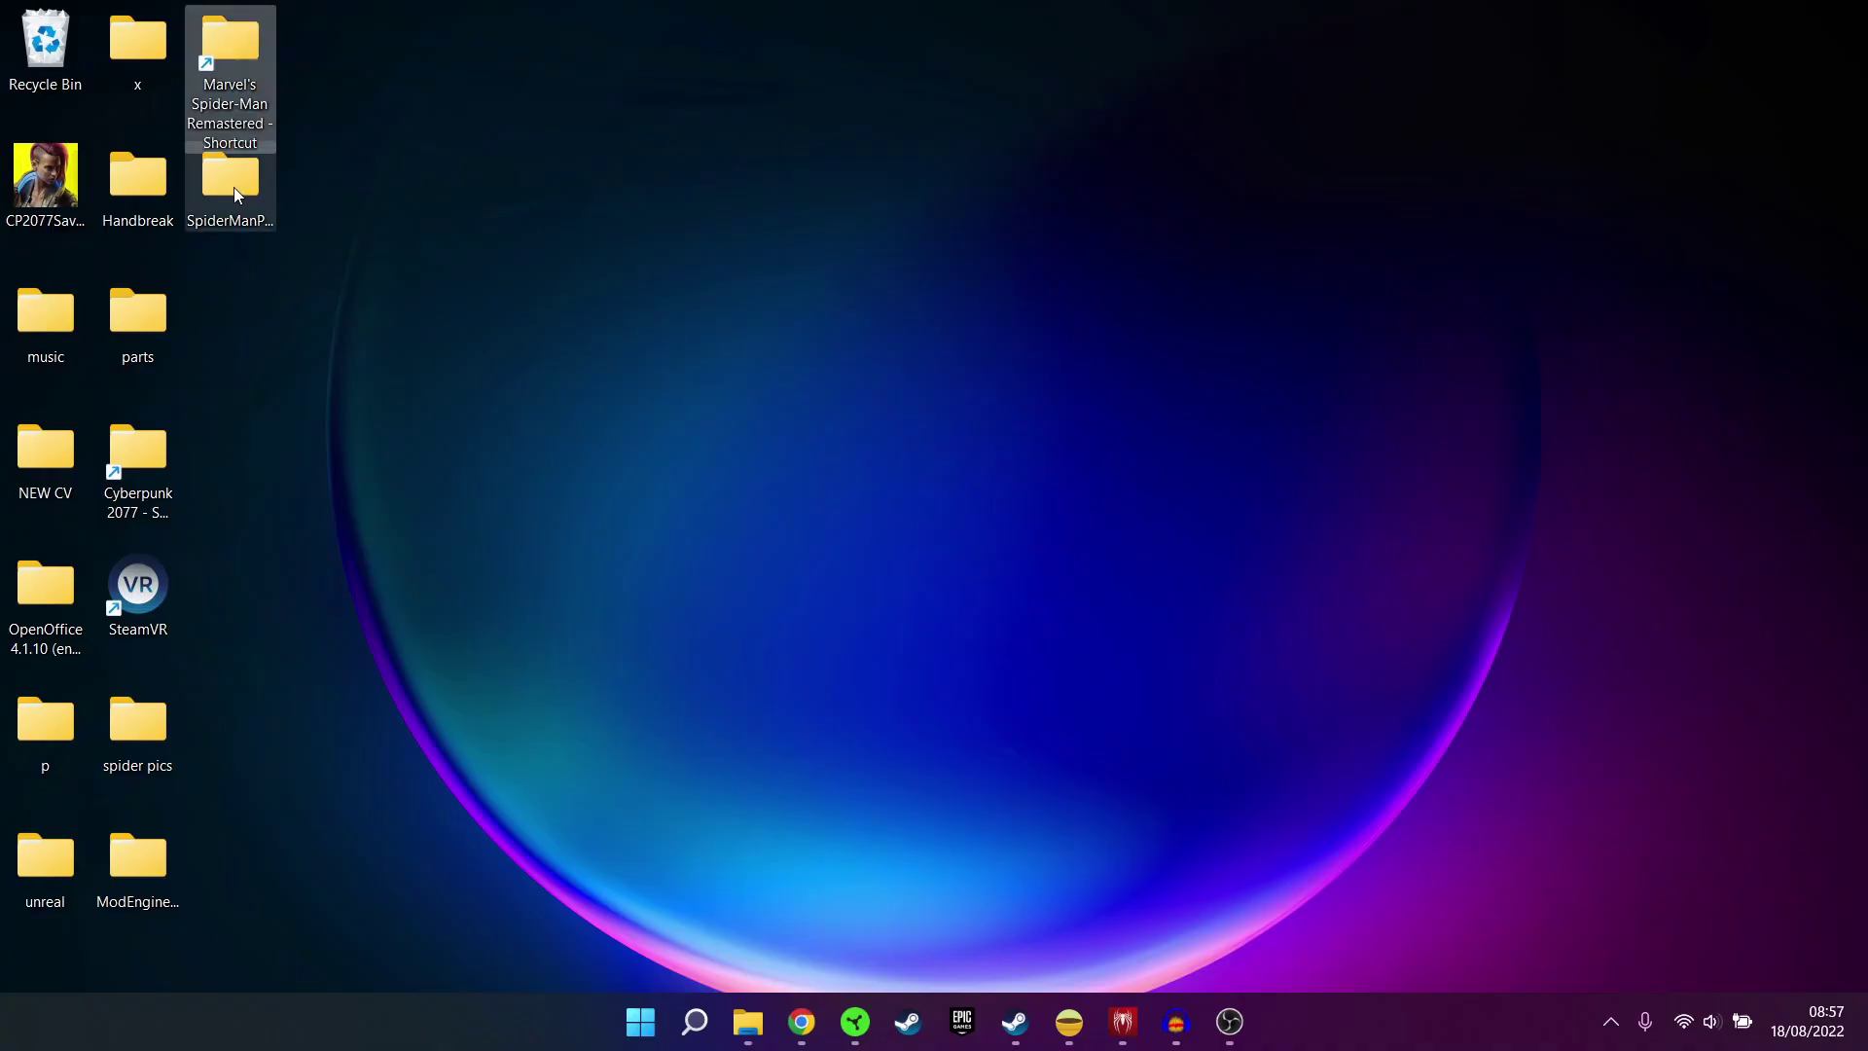
Launch Spider-Man PC Tool and load Downloads > KingPin > KingPin.smpcmod through Install Mod
{"action": "double_click", "coordinate": [234, 187]}
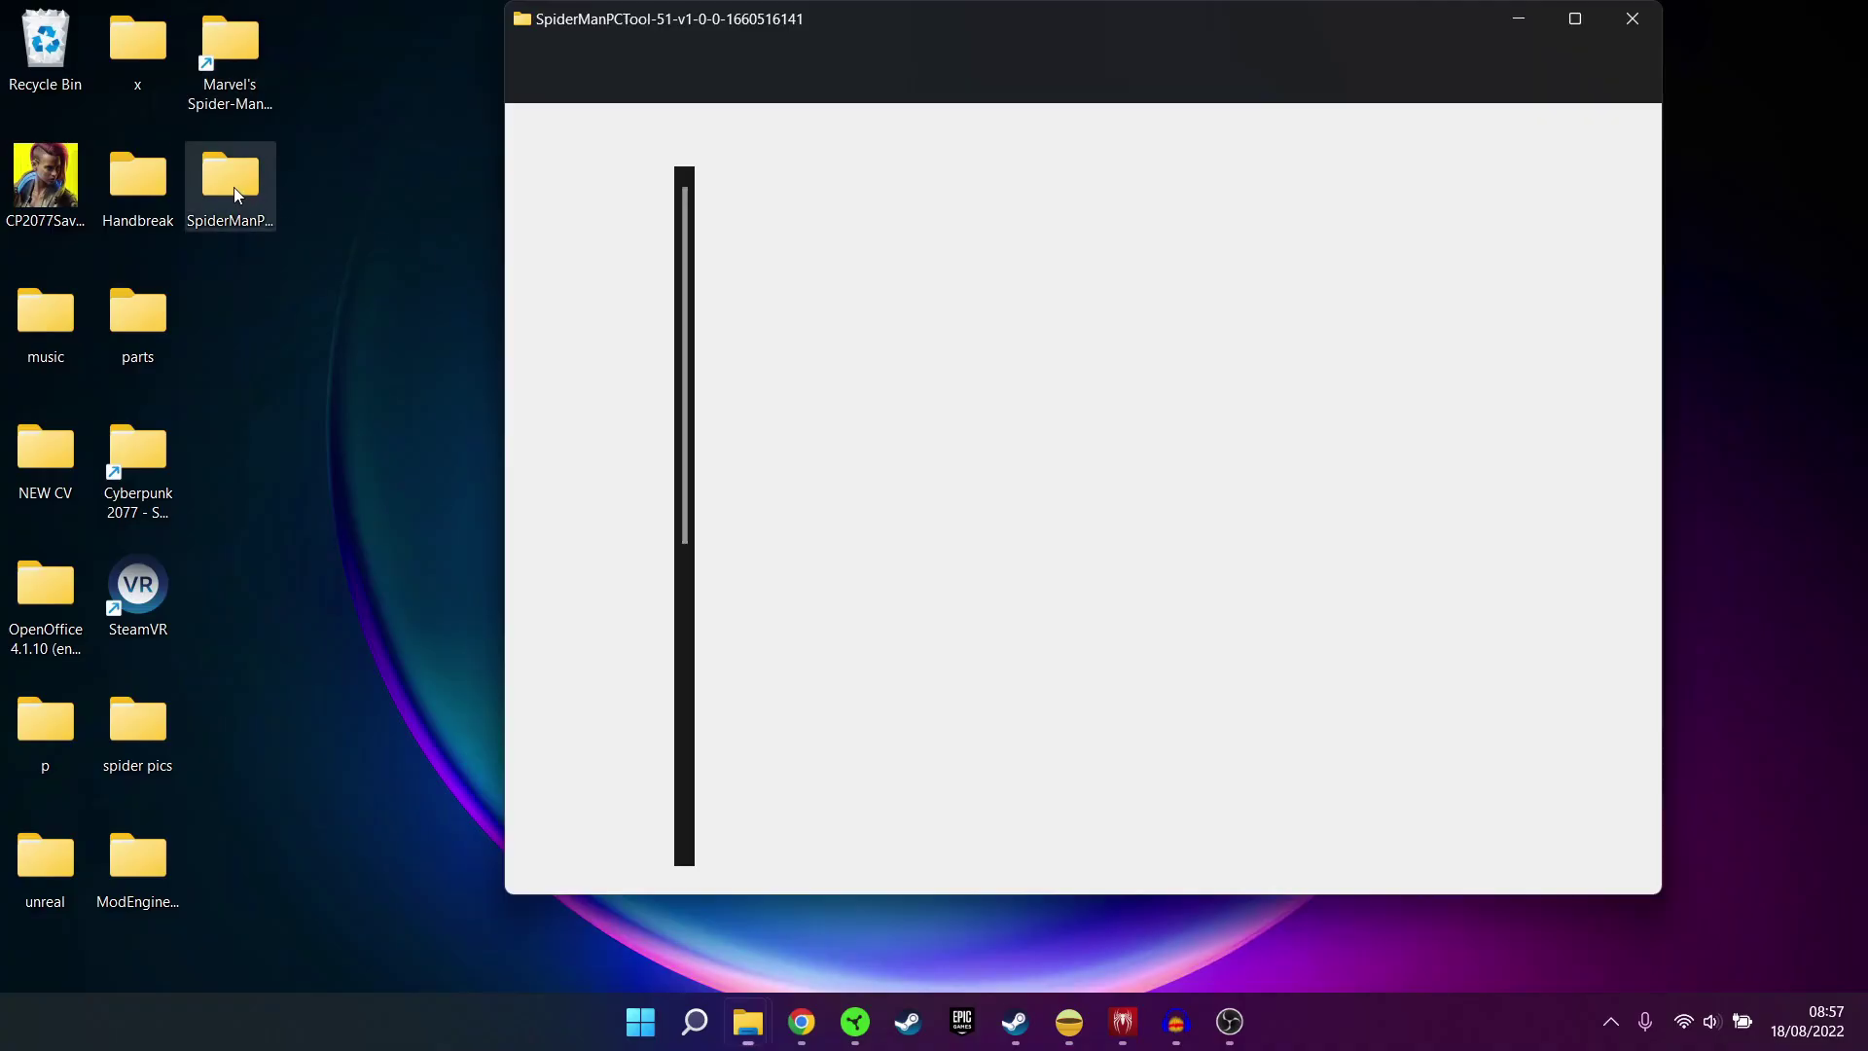
{"action": "double_click", "coordinate": [752, 384]}
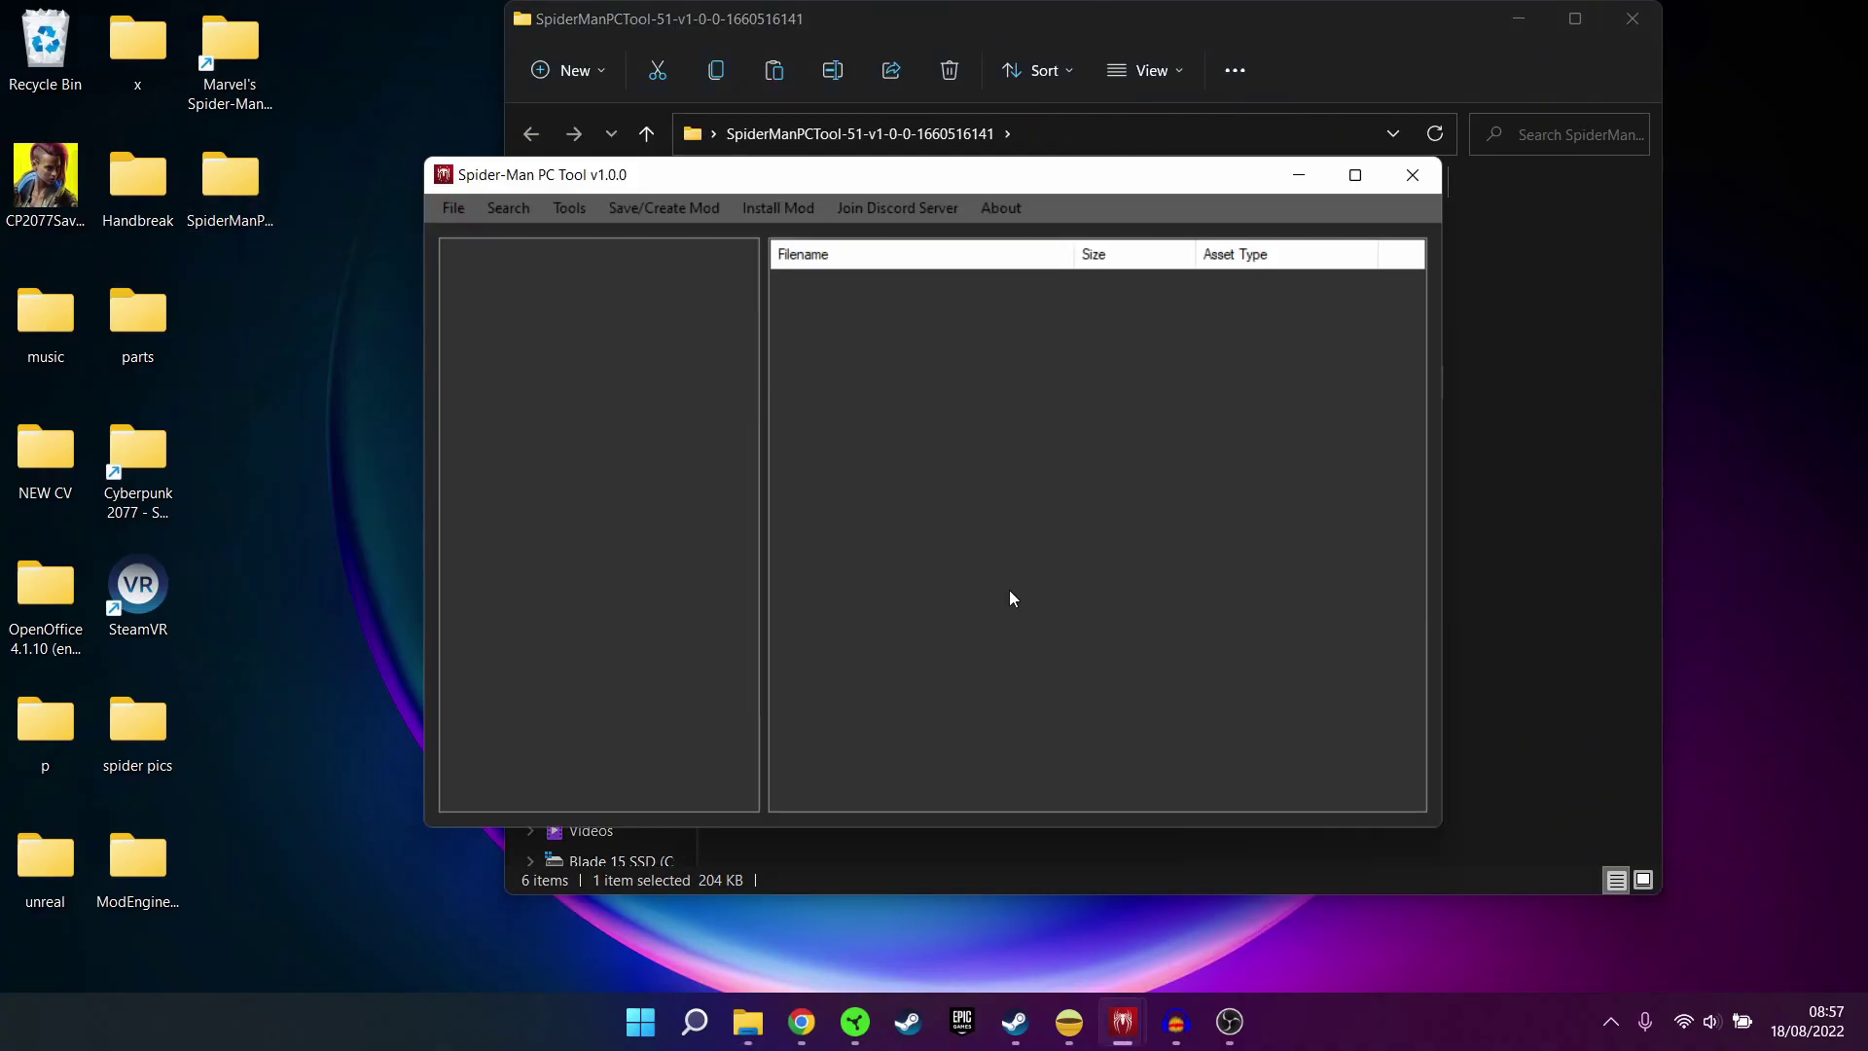
{"action": "left_click", "coordinate": [786, 210]}
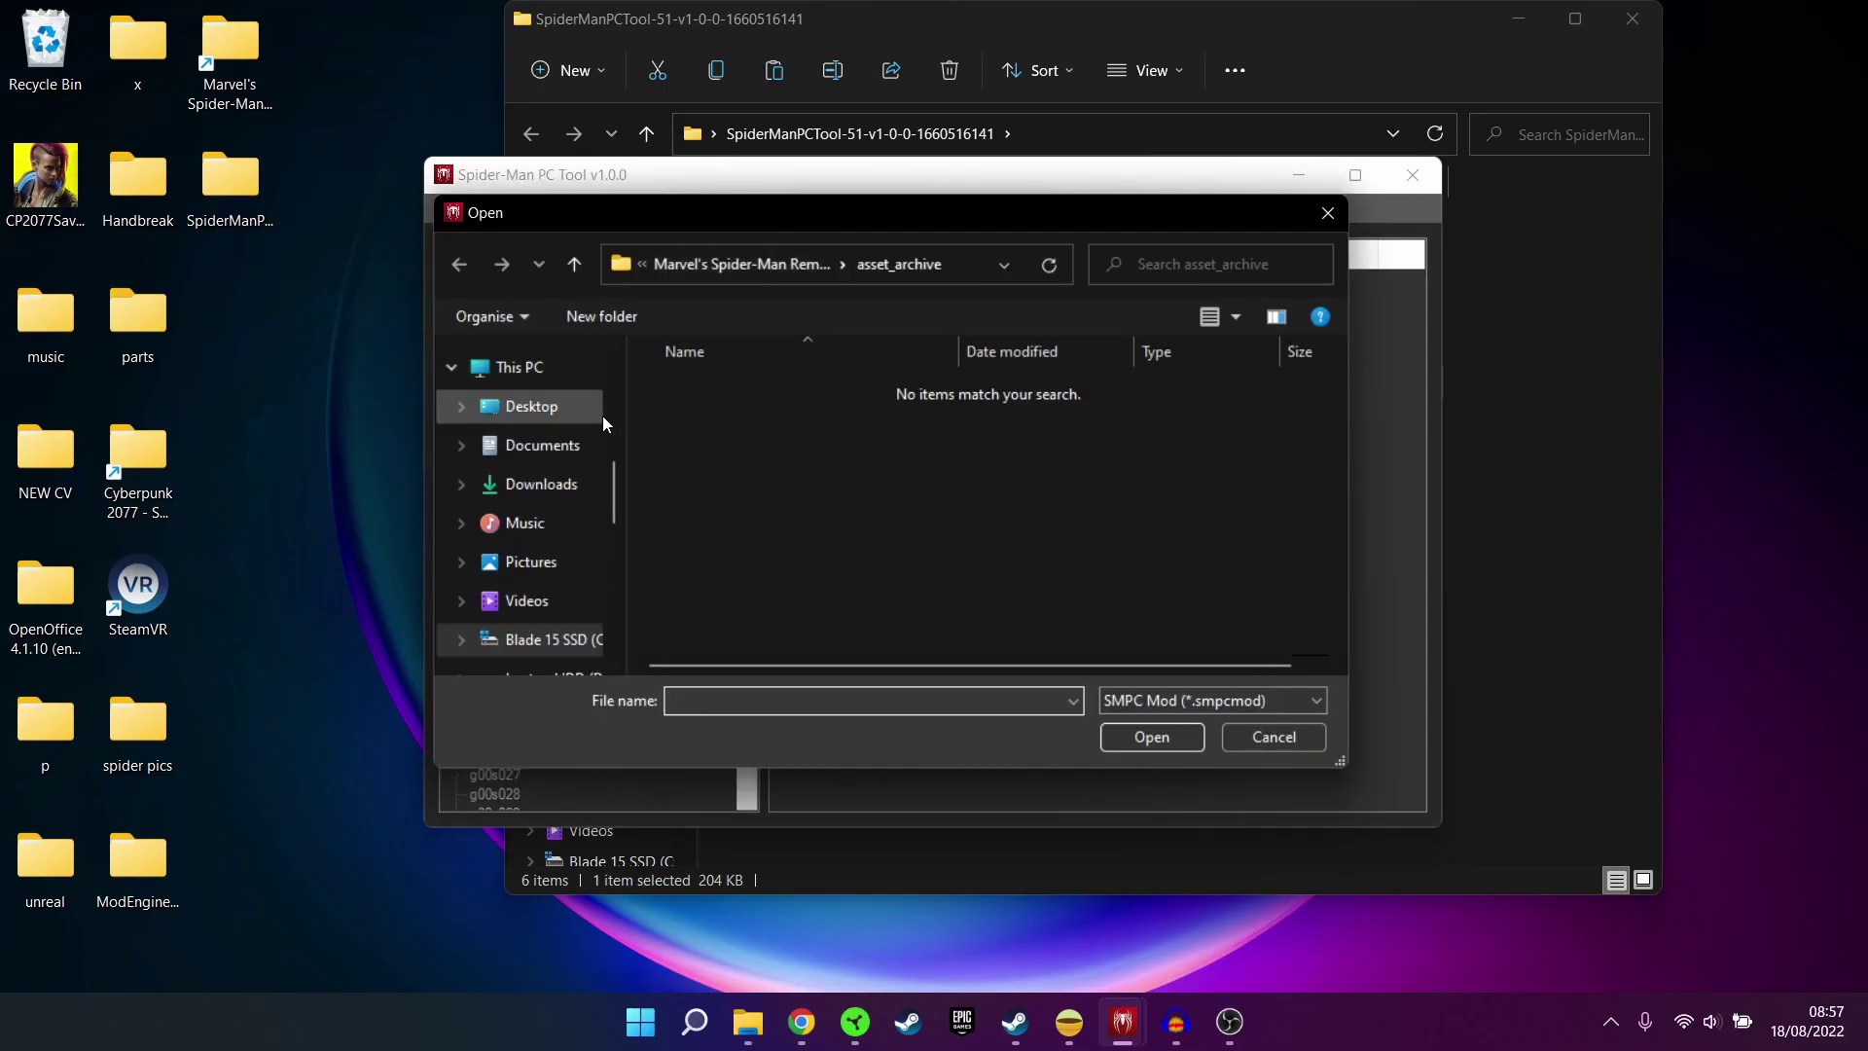
{"action": "left_click", "coordinate": [568, 487]}
{"action": "scroll", "coordinate": [887, 465], "scroll_direction": "down", "scroll_amount": 1}
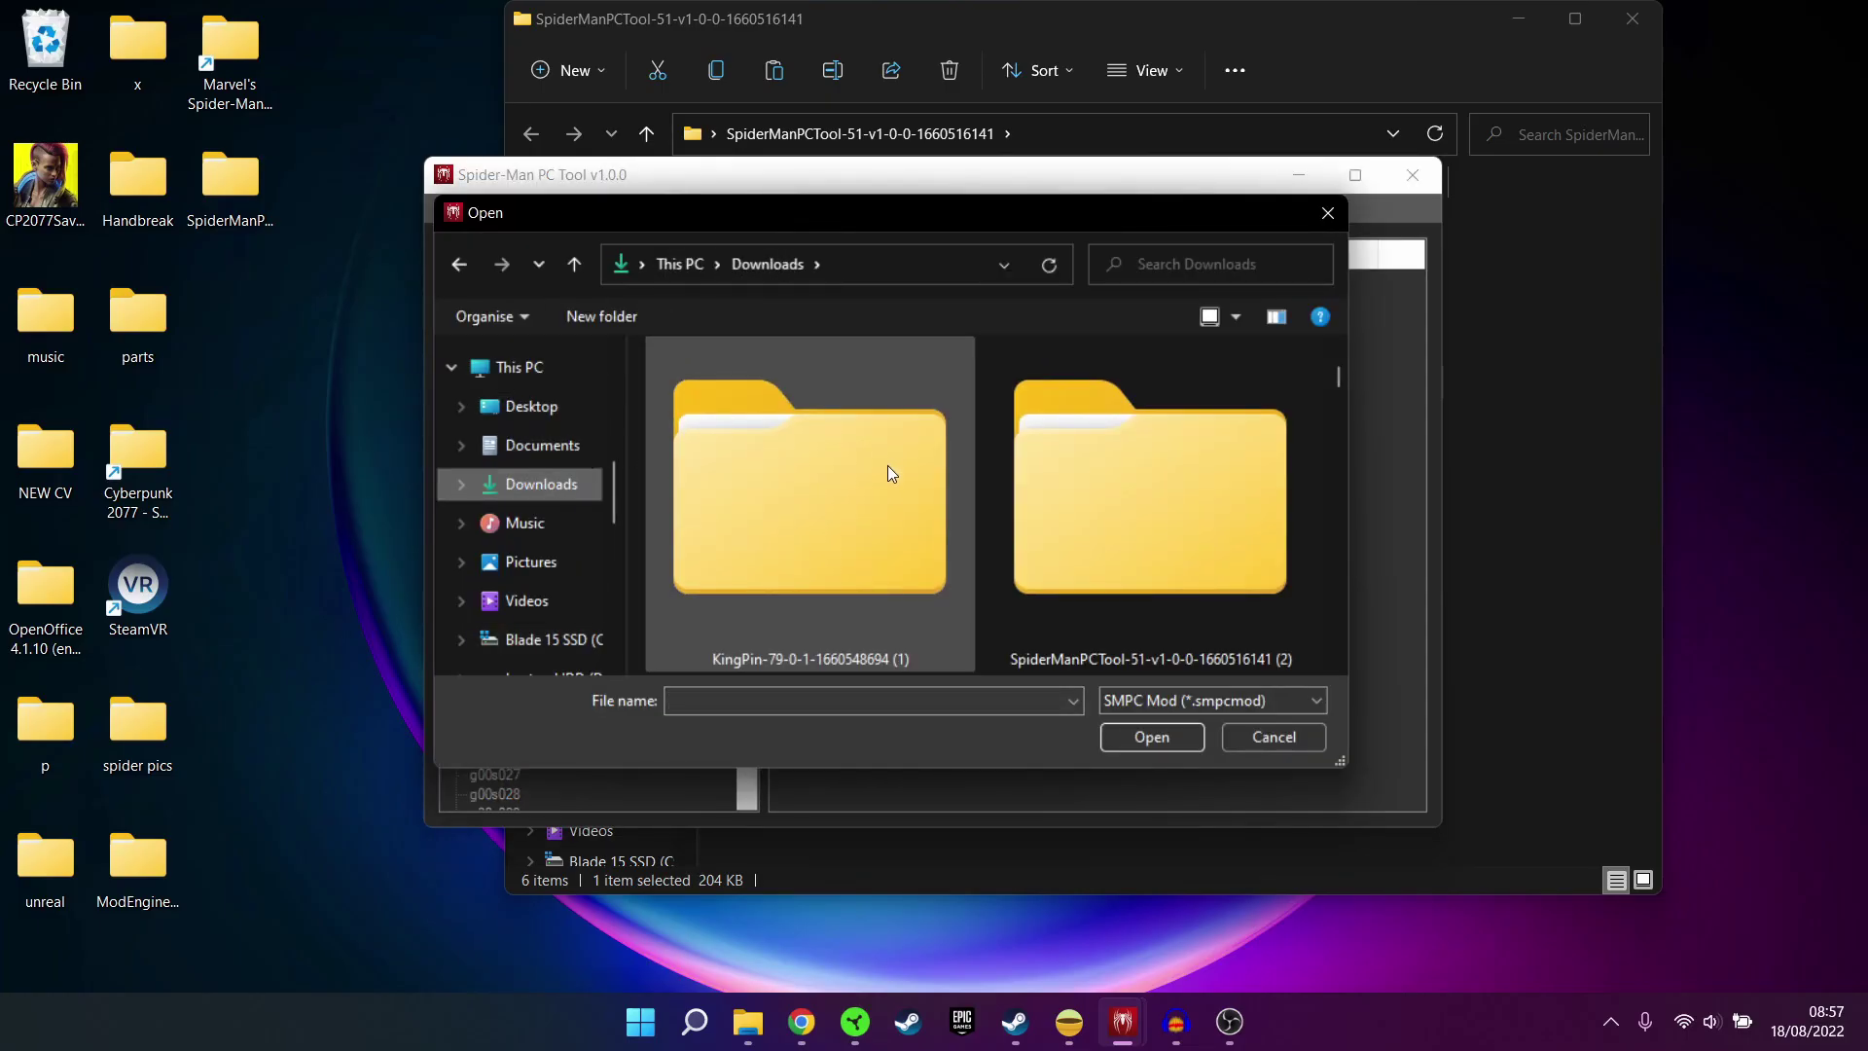
{"action": "double_click", "coordinate": [897, 456]}
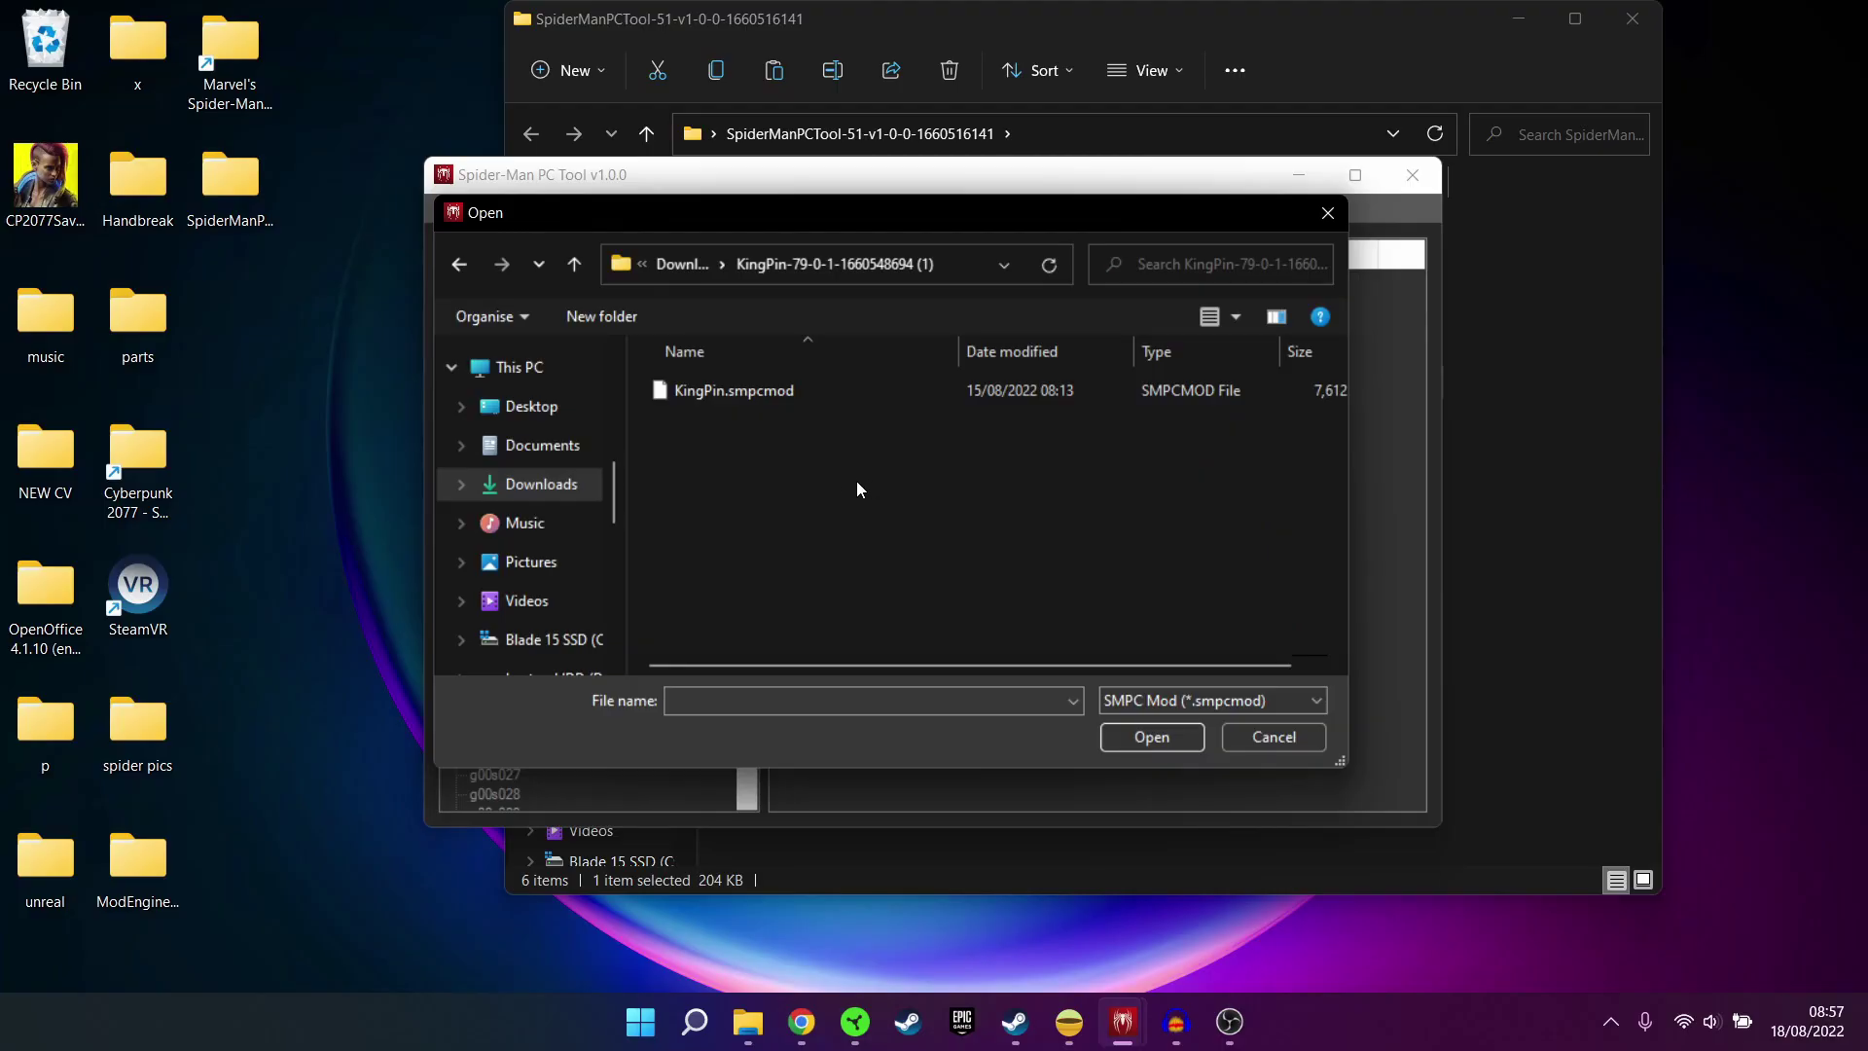
{"action": "left_click", "coordinate": [778, 404]}
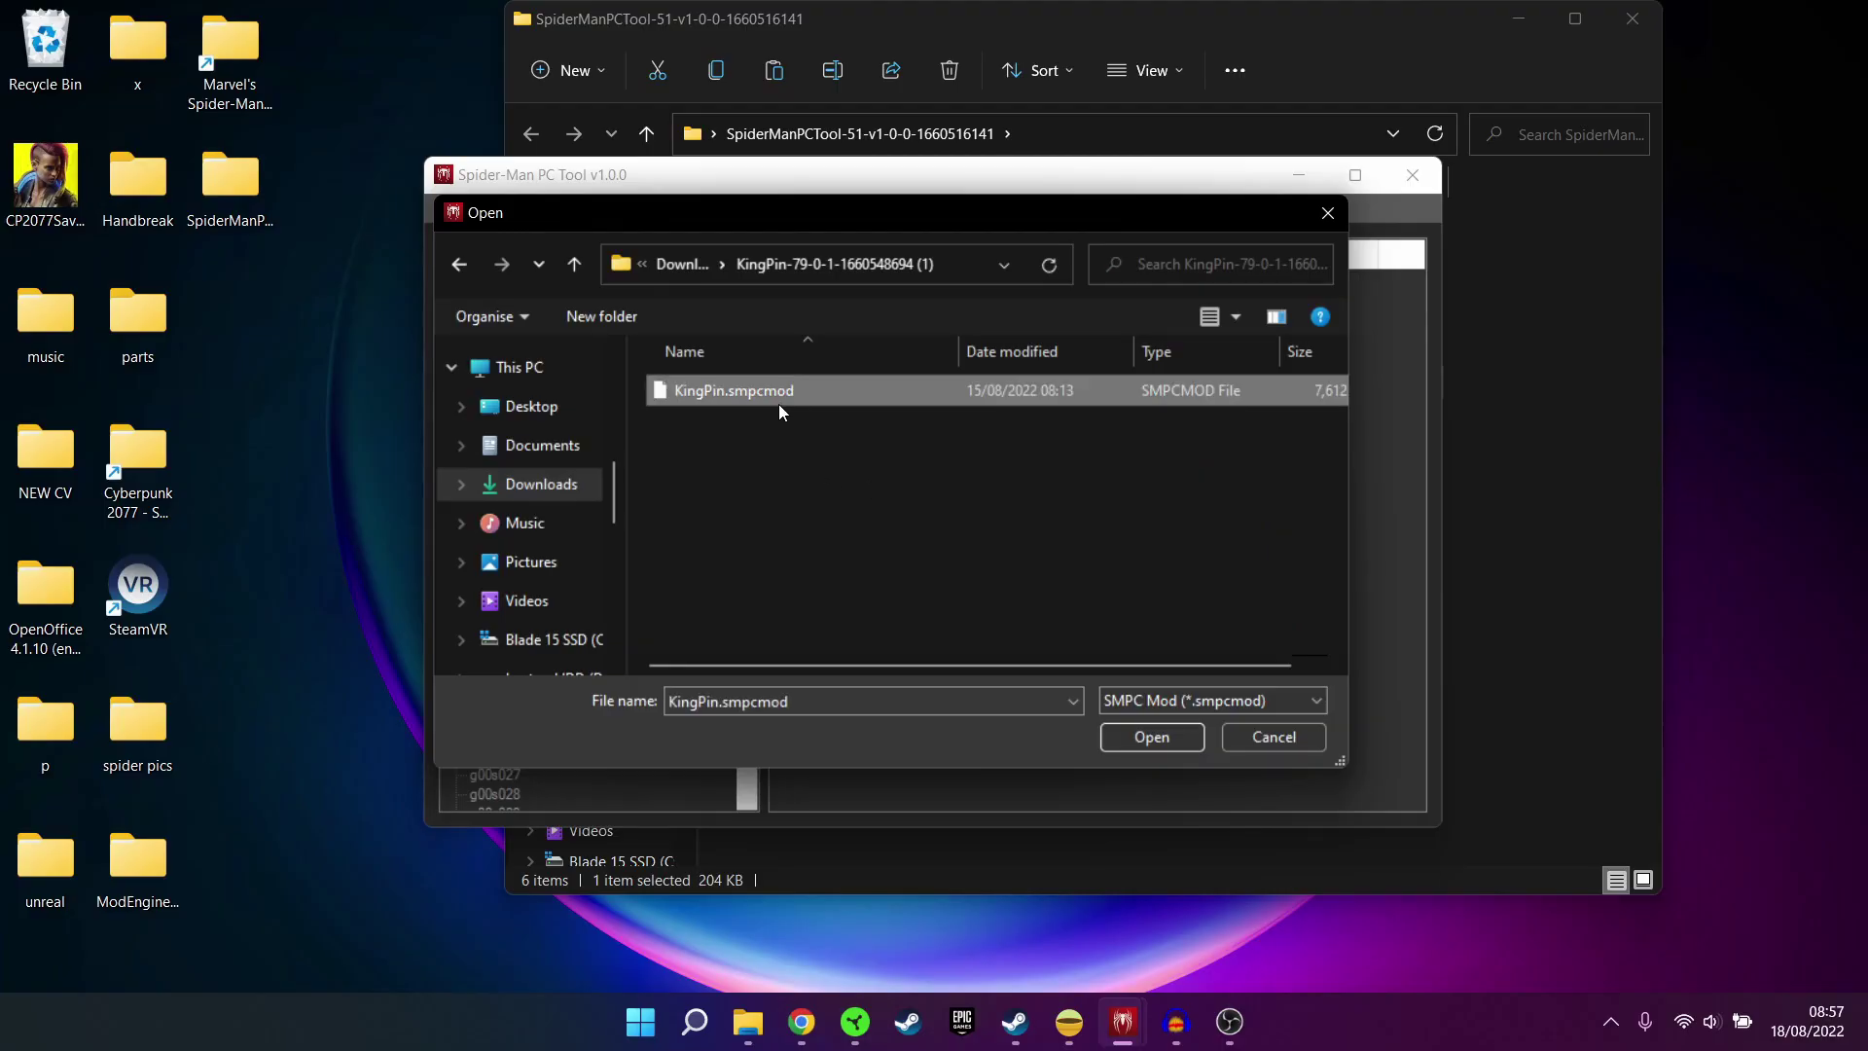
{"action": "left_click", "coordinate": [1163, 737]}
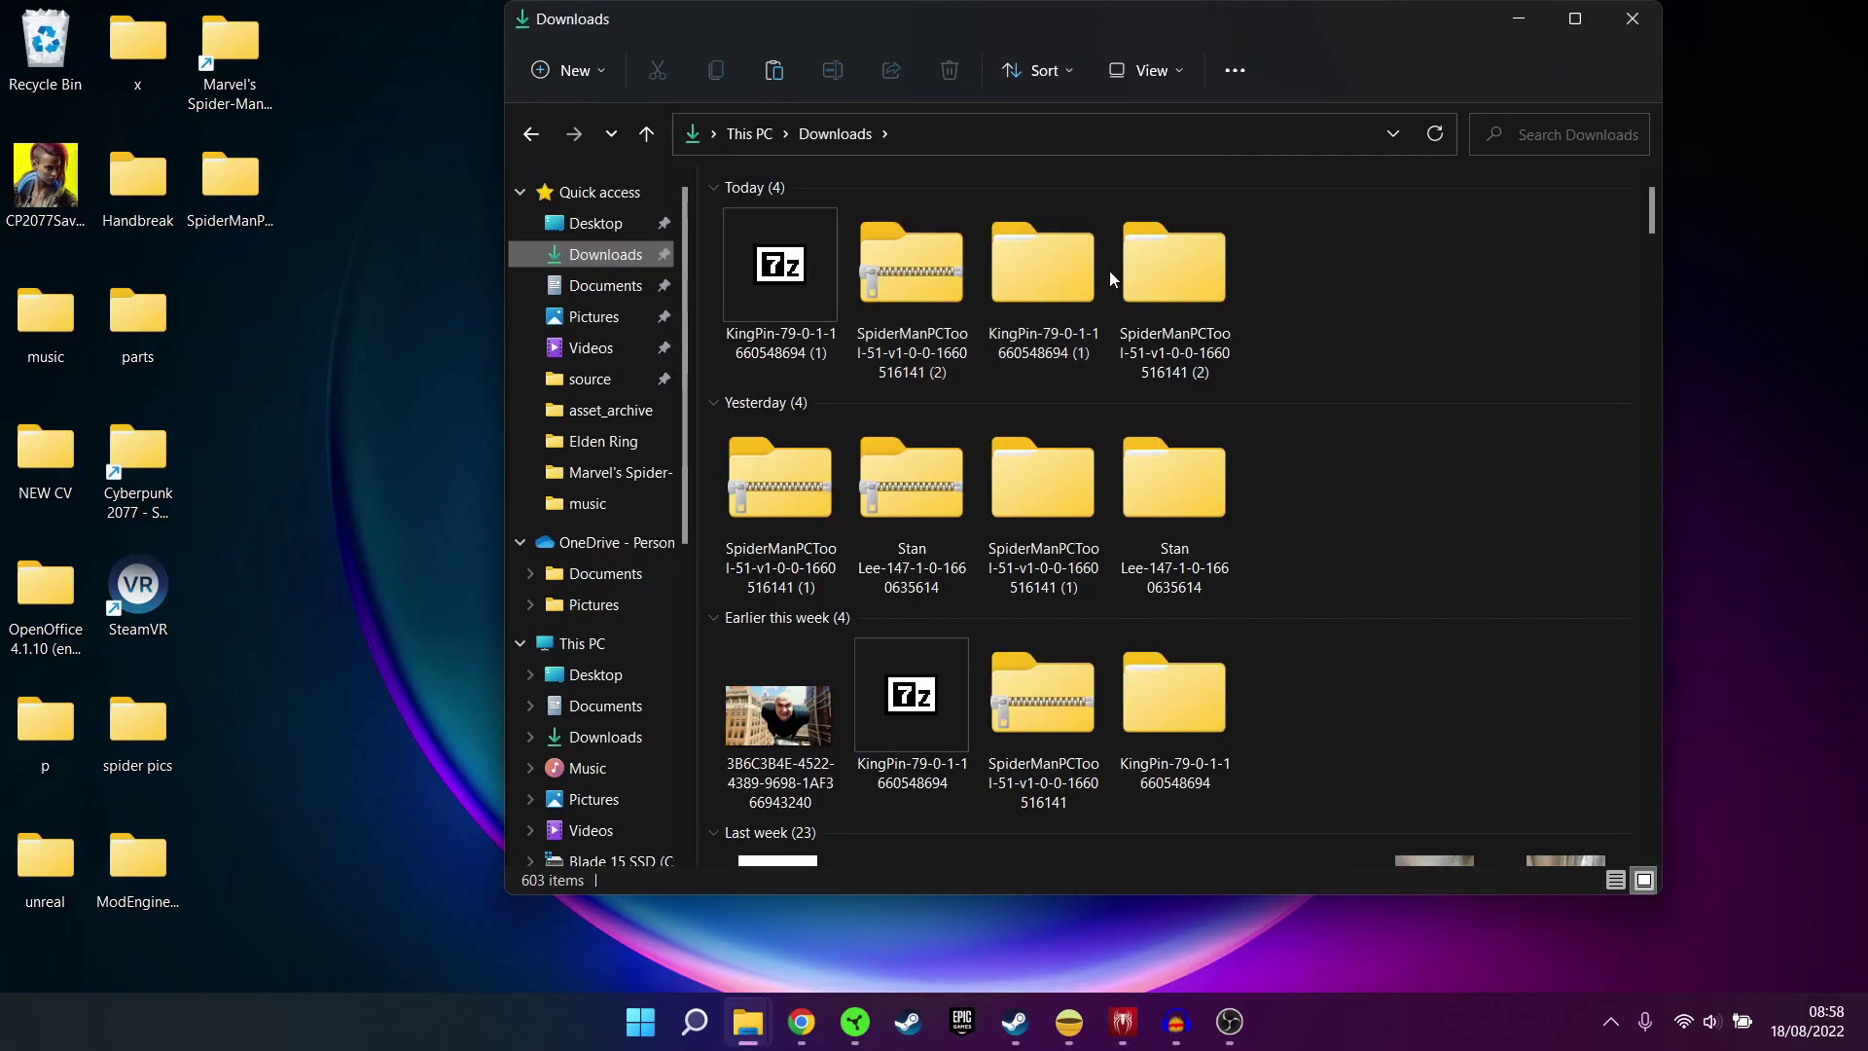
Move slot1-s.save into Documents' Marvel's Spider-Man Remastered save folder, then open the game's Steam Properties
{"action": "double_click", "coordinate": [1074, 270]}
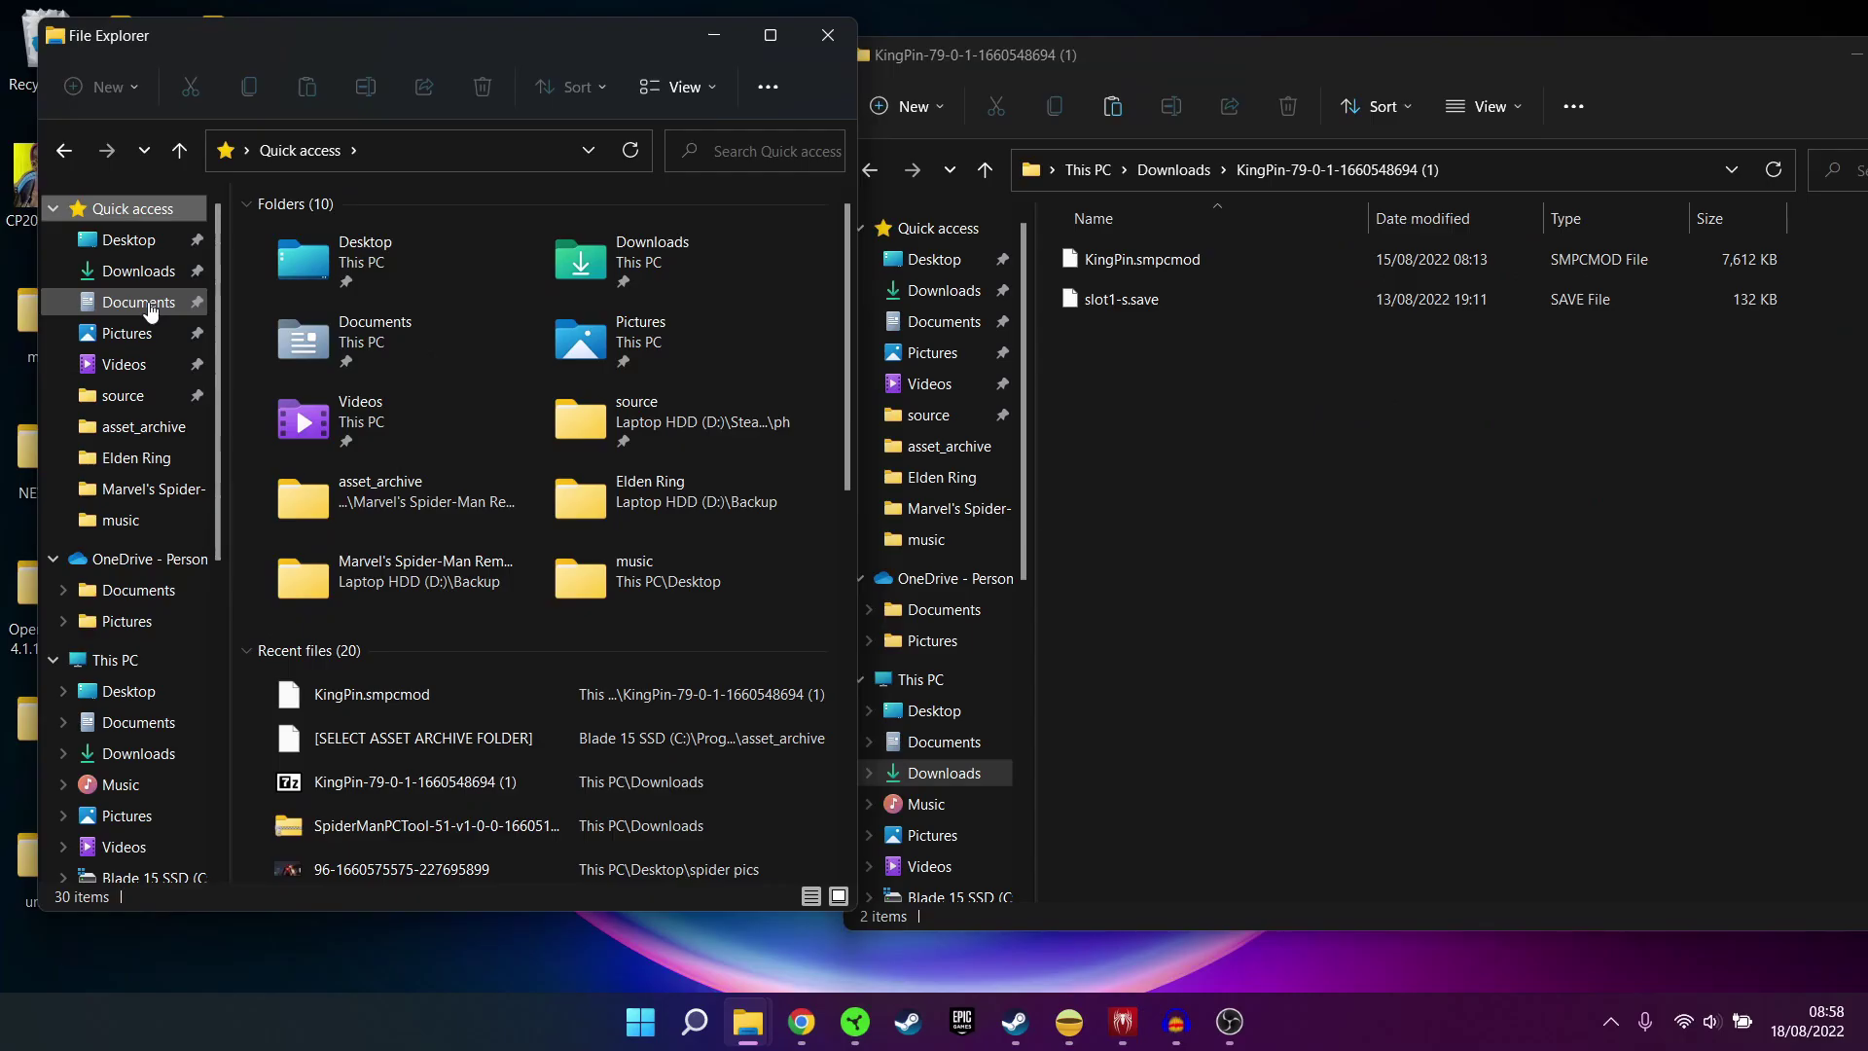
{"action": "left_click", "coordinate": [151, 309]}
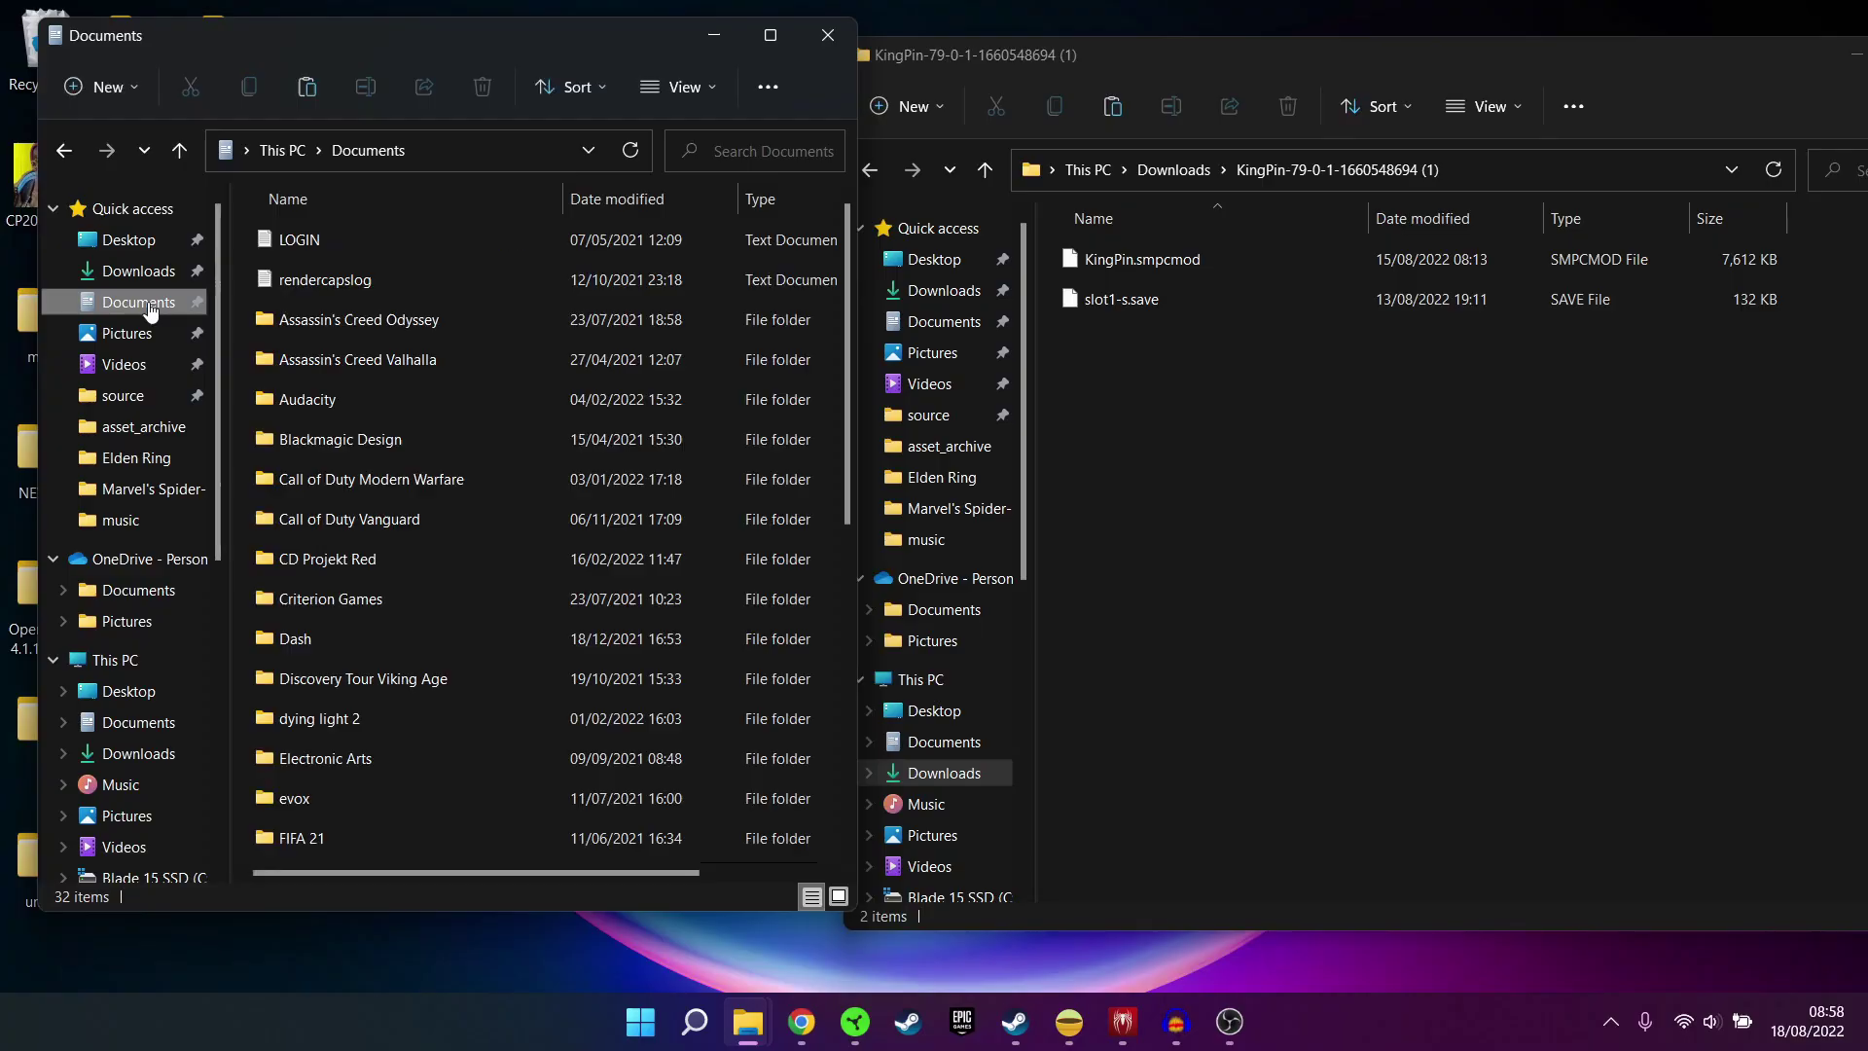
{"action": "scroll", "coordinate": [379, 511], "scroll_direction": "down", "scroll_amount": 4}
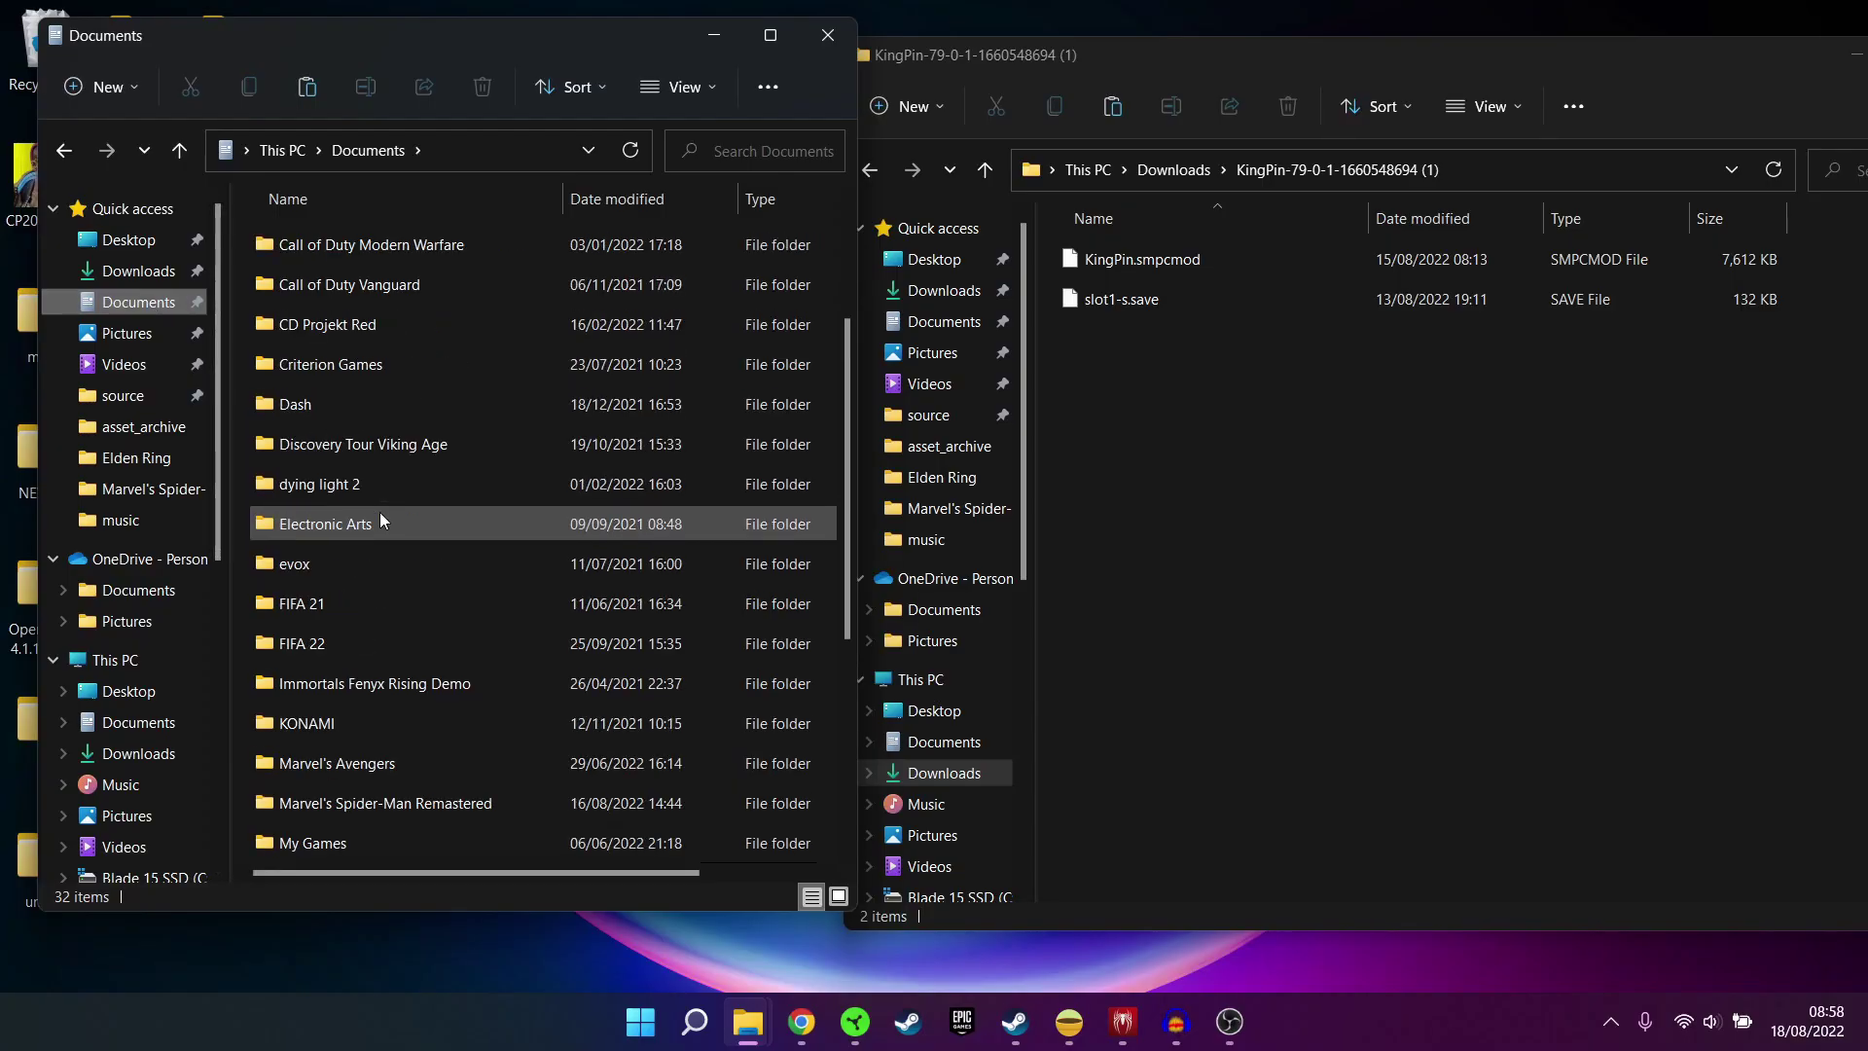
{"action": "scroll", "coordinate": [379, 511], "scroll_direction": "down", "scroll_amount": 1}
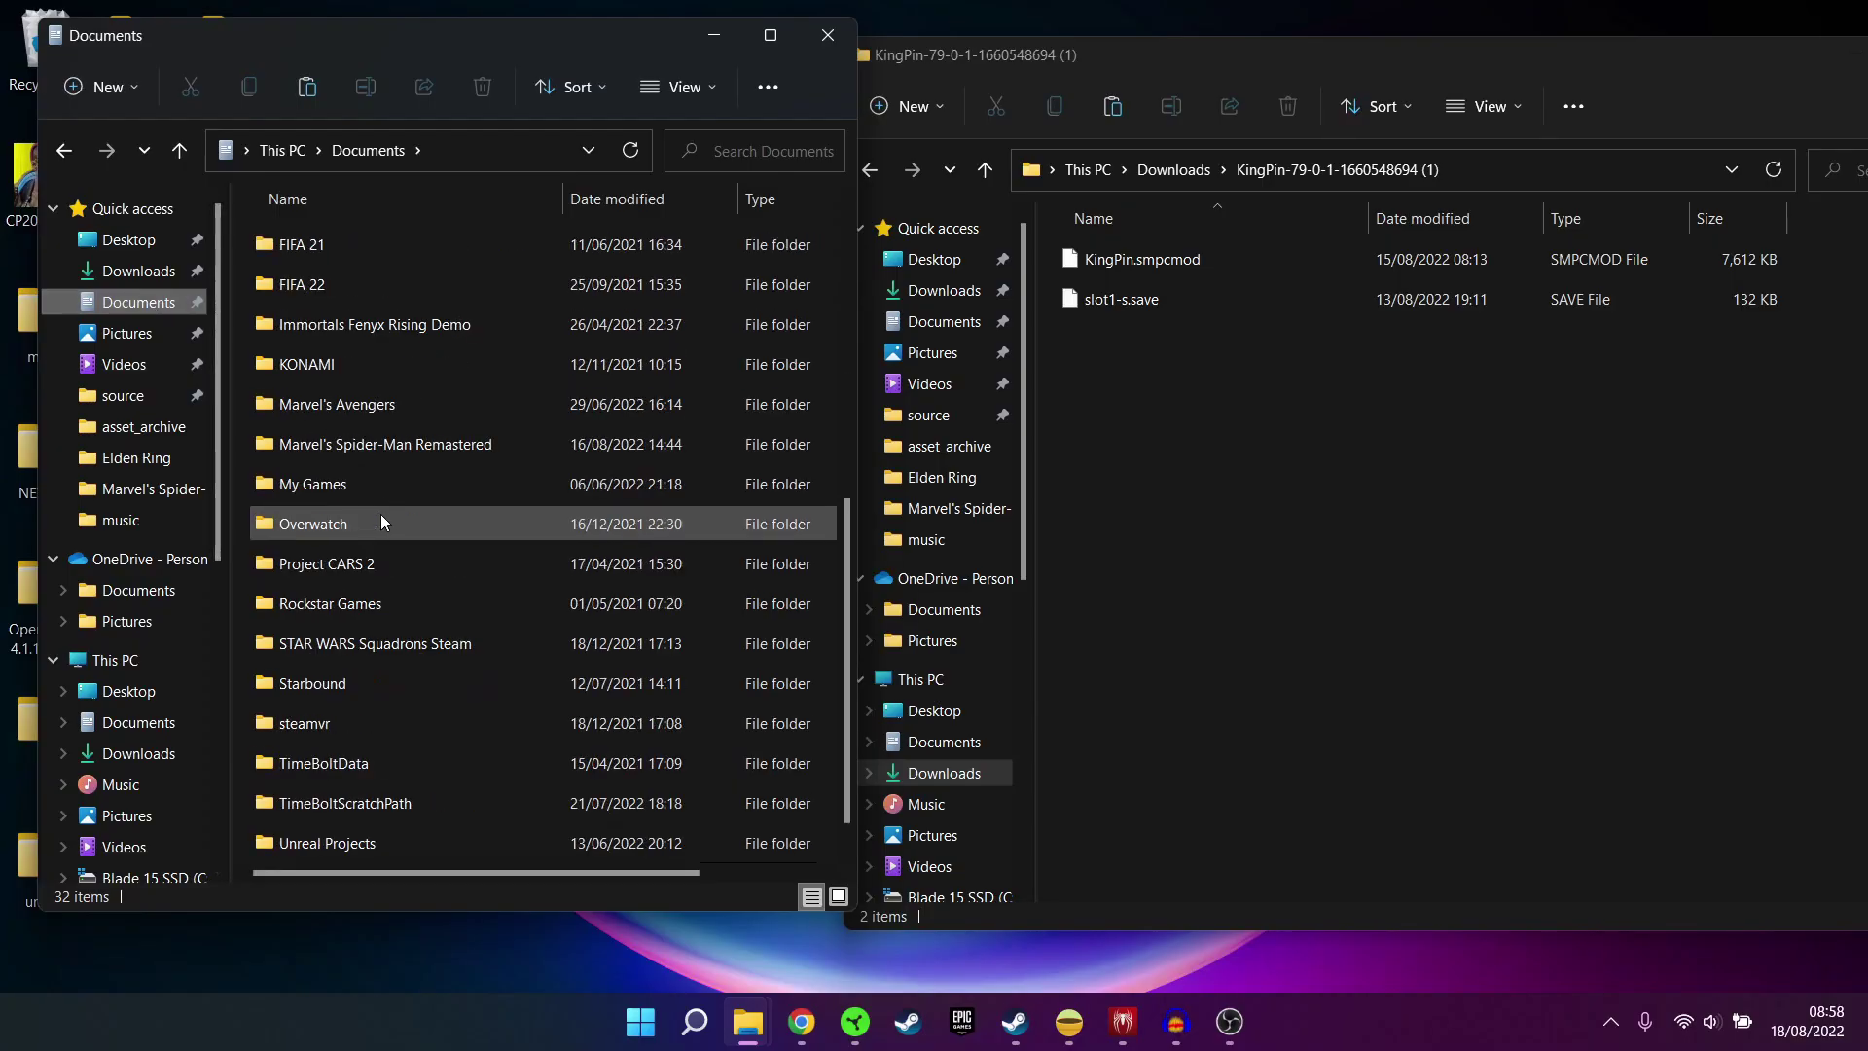
{"action": "double_click", "coordinate": [424, 453]}
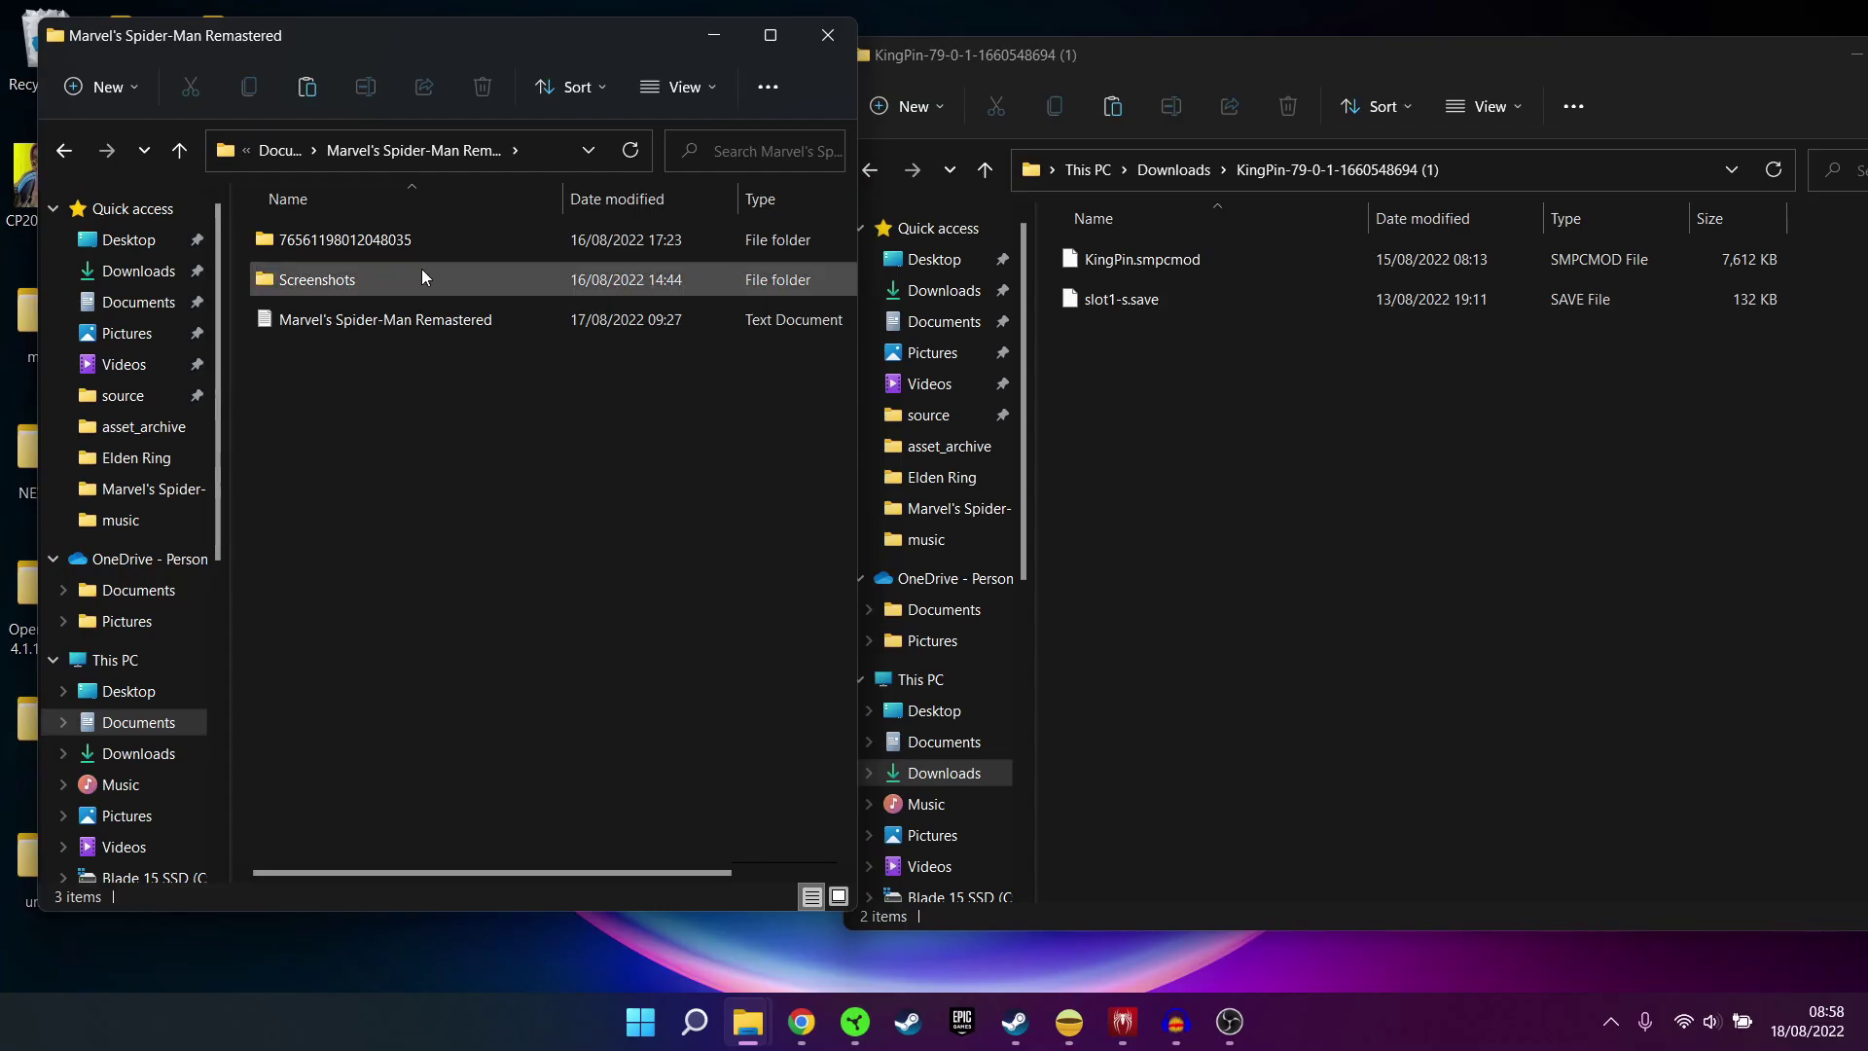
{"action": "mouse_move", "coordinate": [410, 247]}
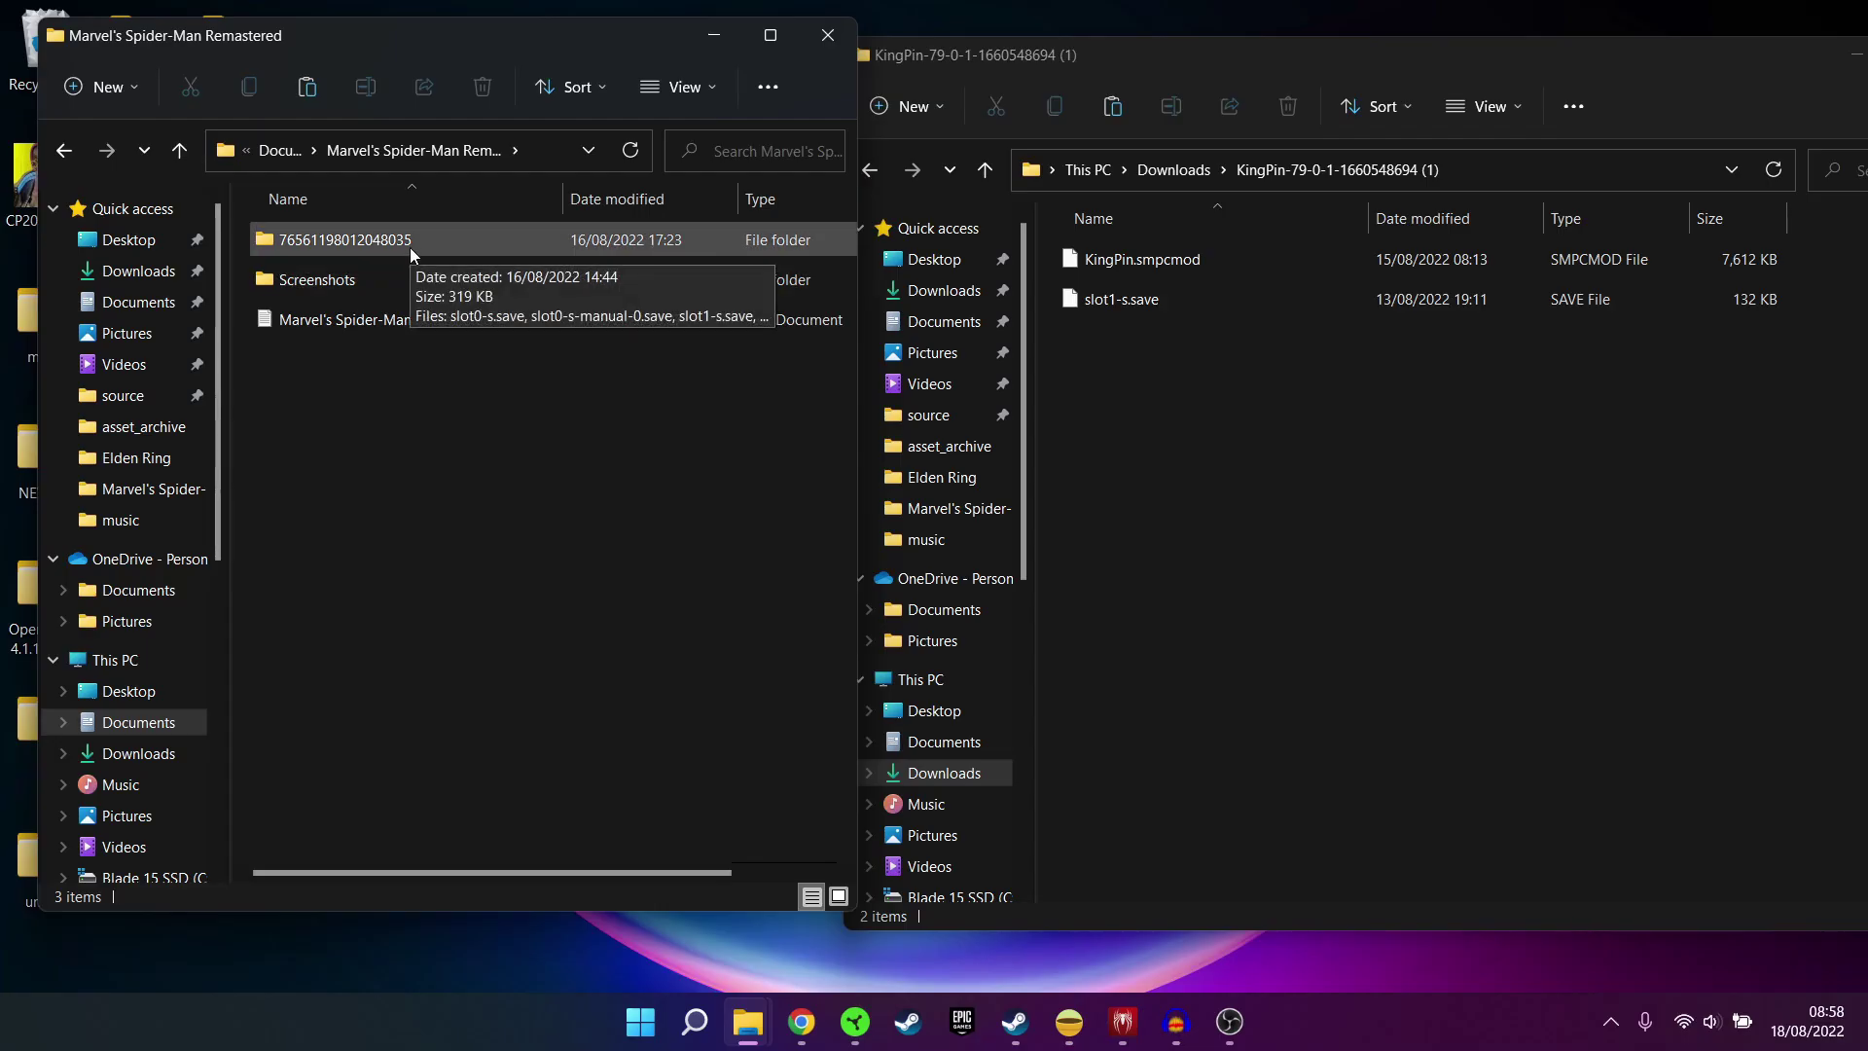
{"action": "double_click", "coordinate": [410, 247]}
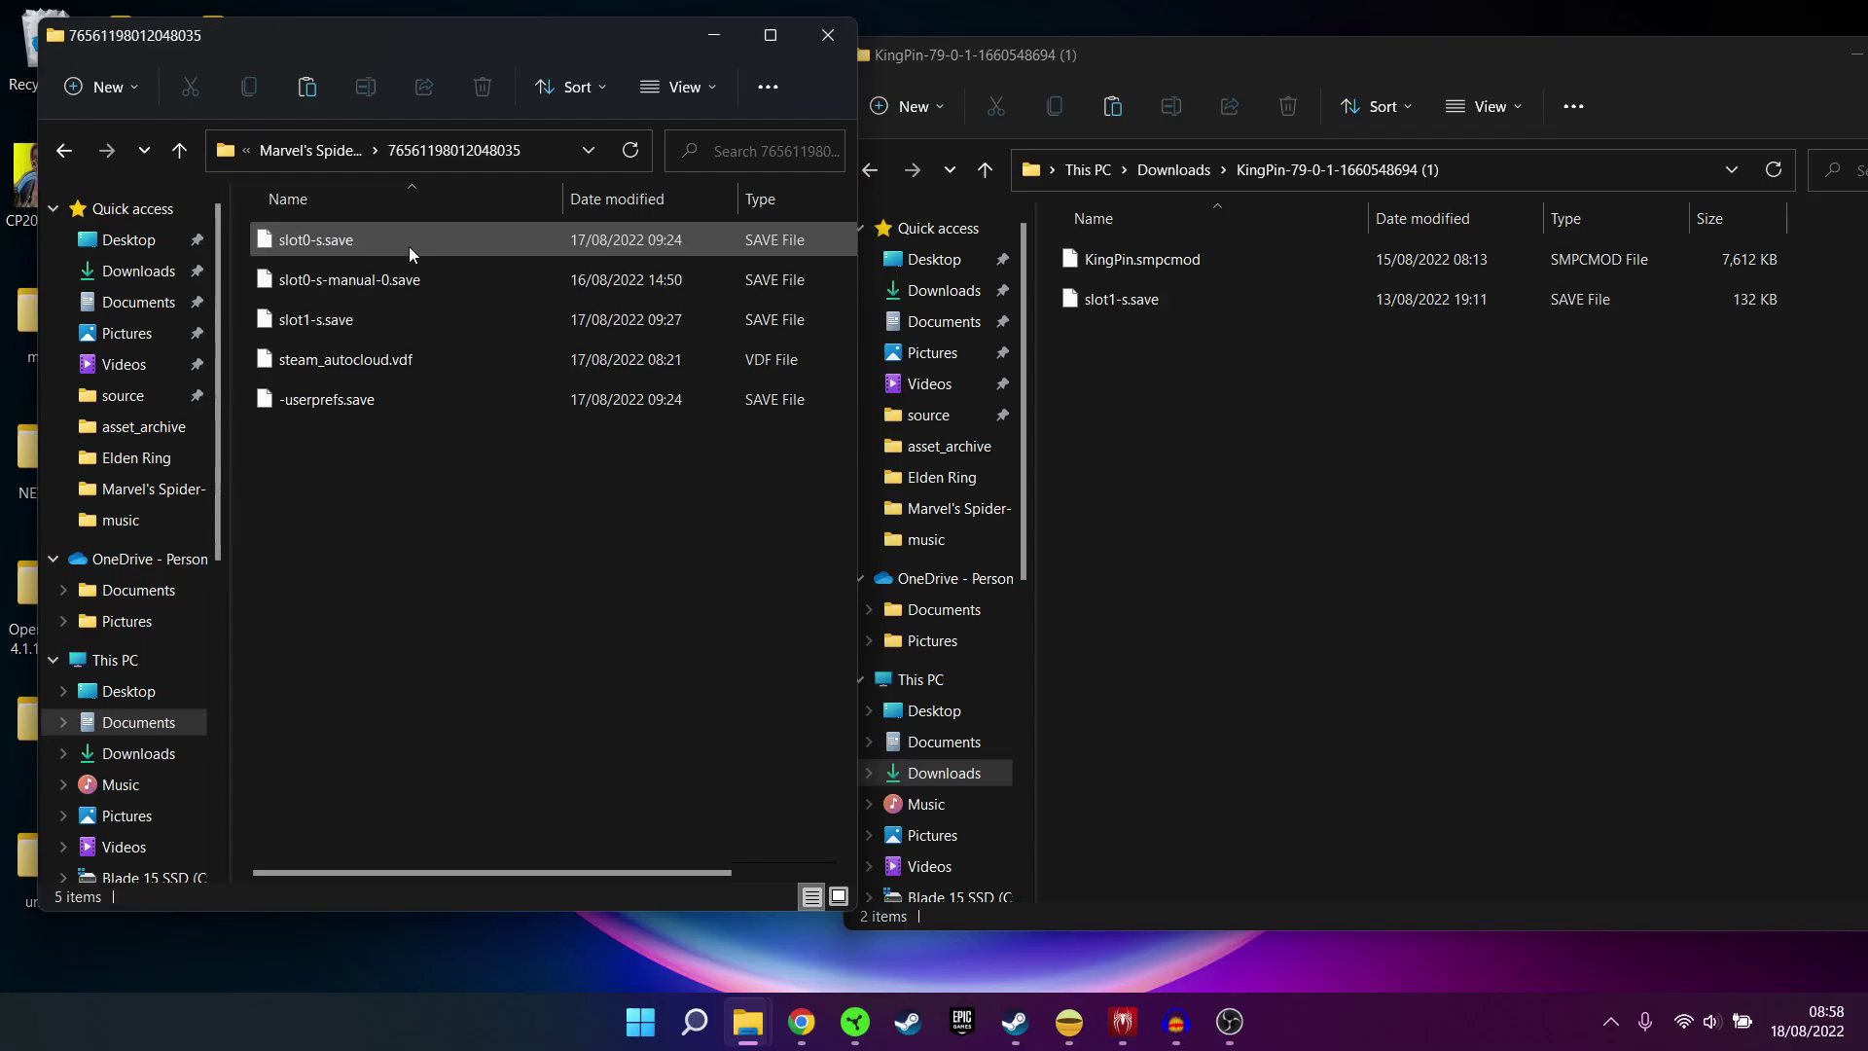
{"action": "left_click_drag", "start_coordinate": [1129, 300], "coordinate": [1200, 509]}
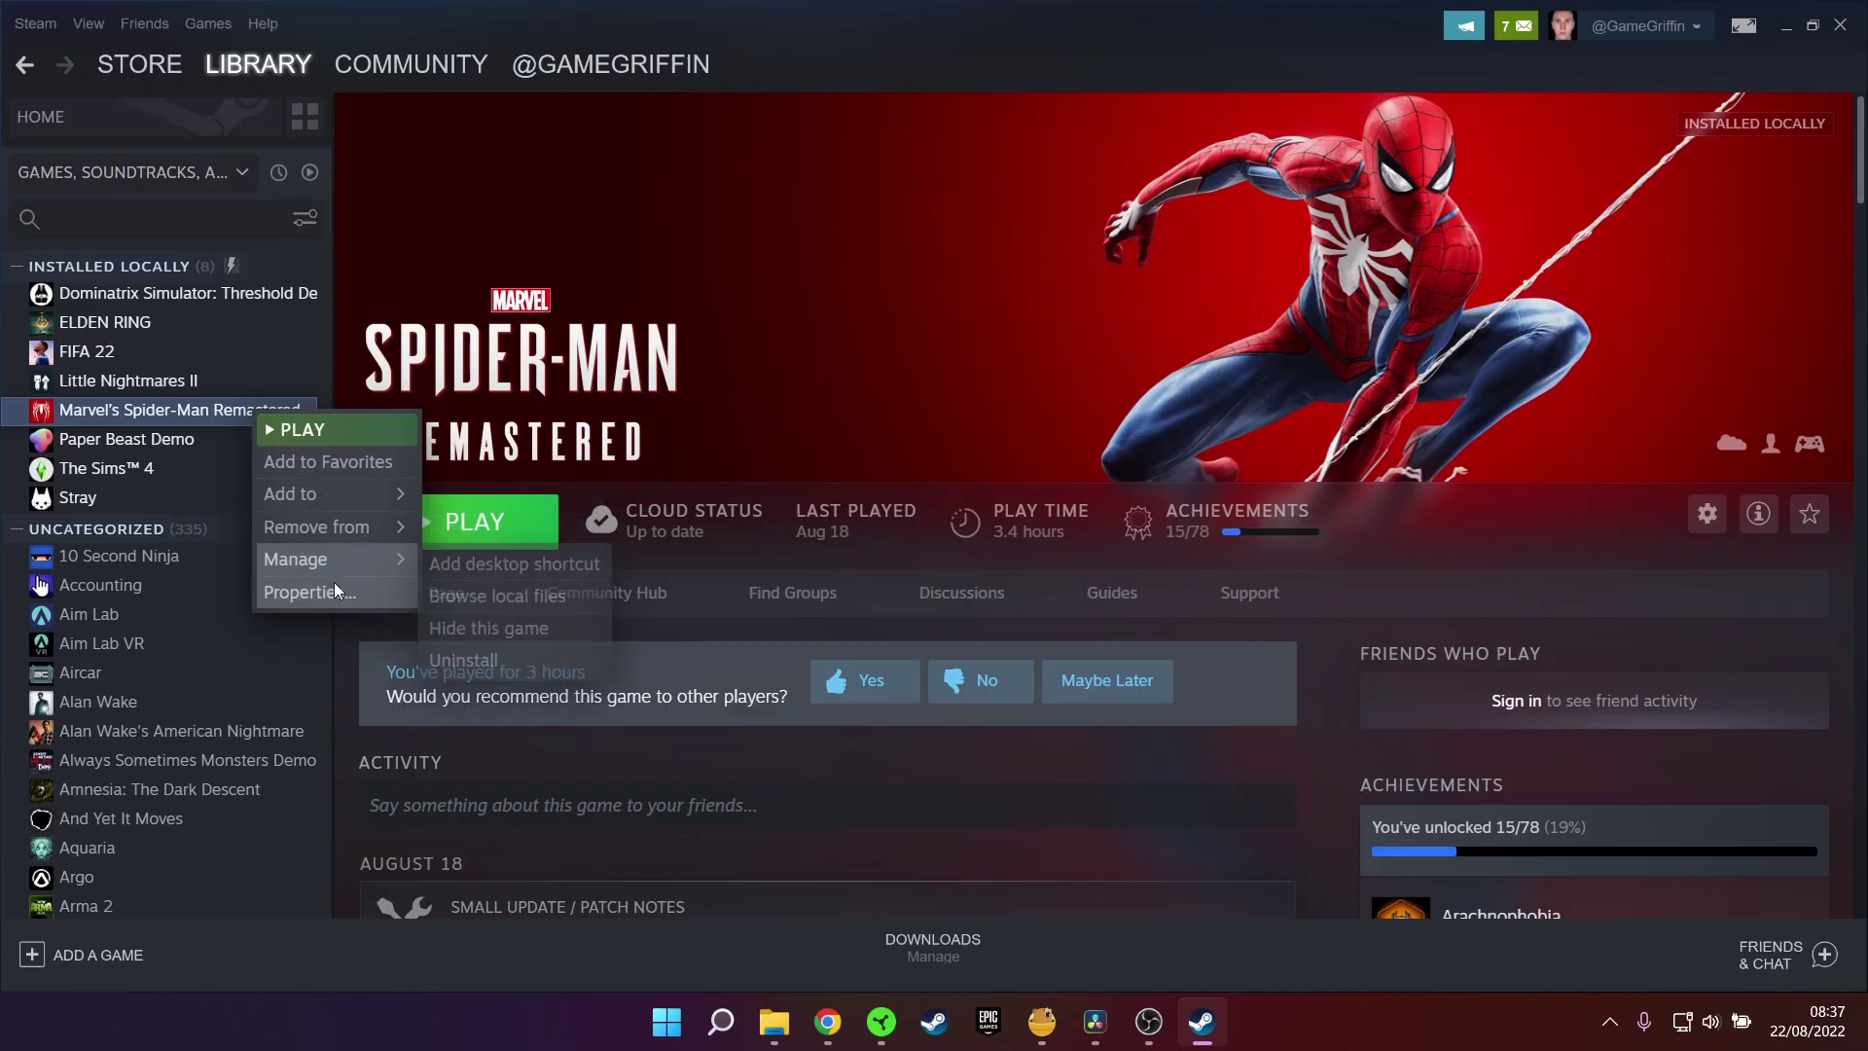
{"action": "left_click", "coordinate": [337, 597]}
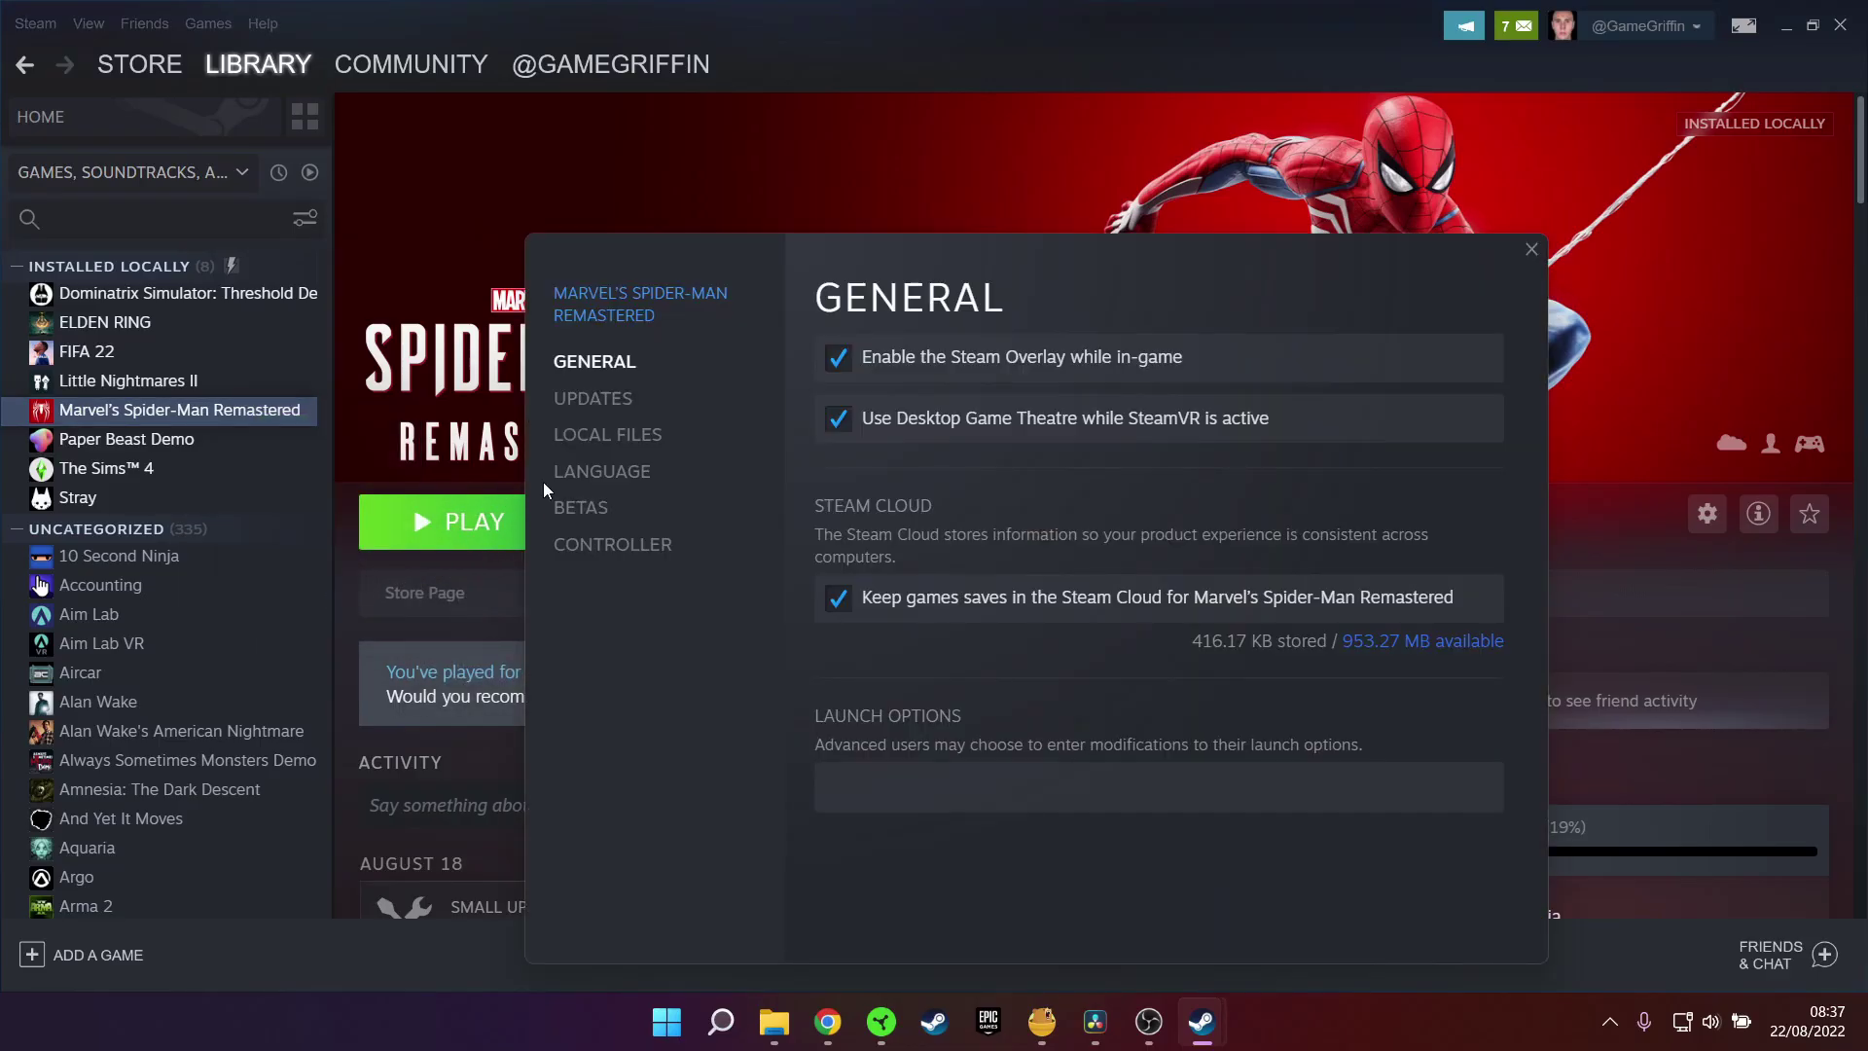